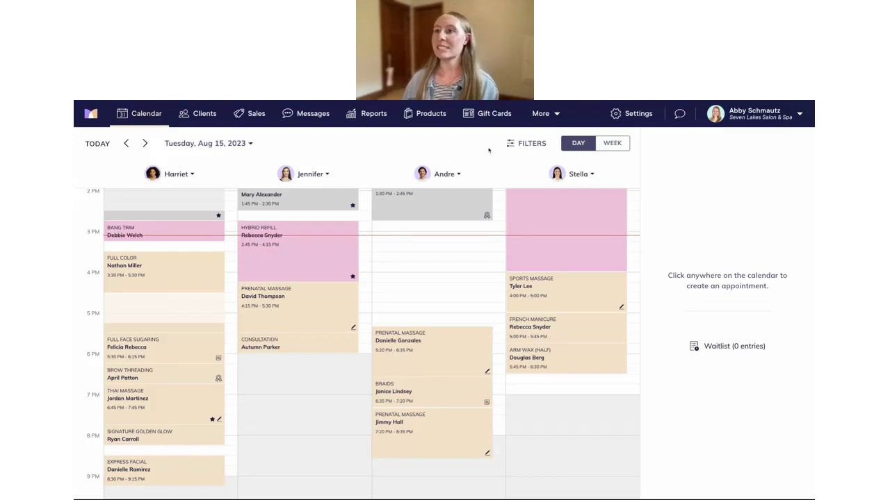
# Step: Create a new form template named "Facial Intake Form" in the form template settings, leaving the description empty
pyautogui.click(628, 116)
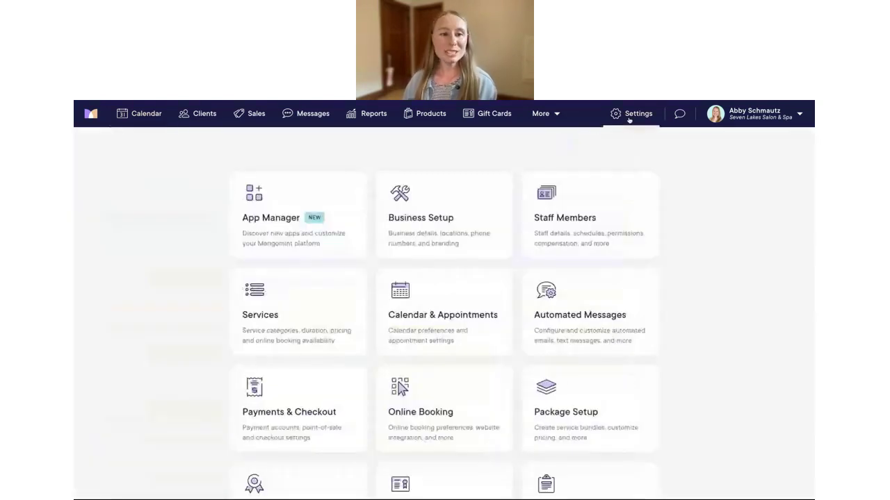
pyautogui.scroll(-3, 702, 234)
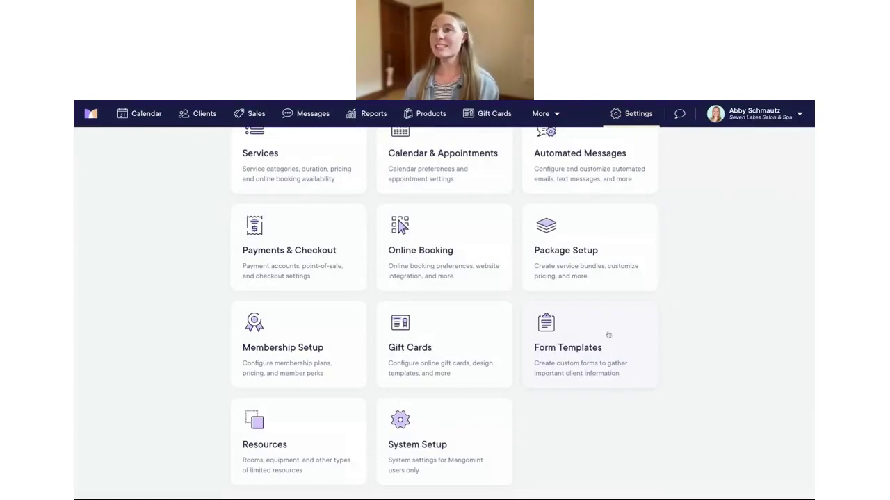
pyautogui.click(608, 335)
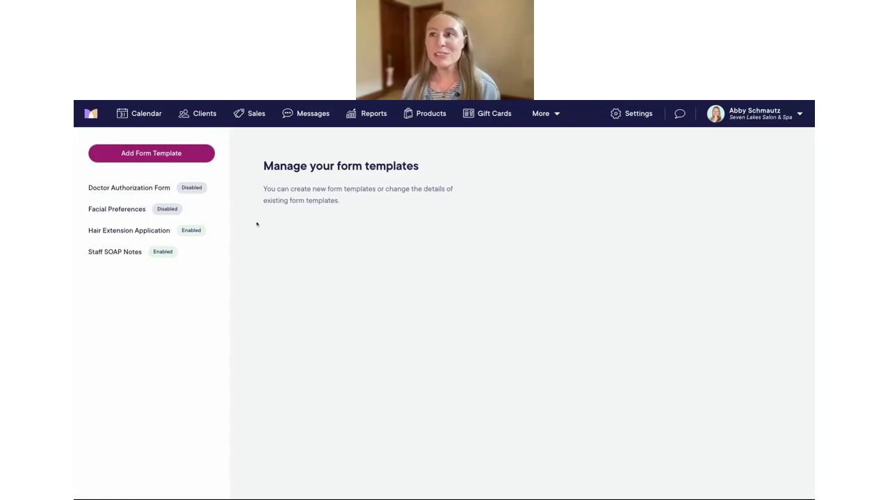
pyautogui.click(156, 154)
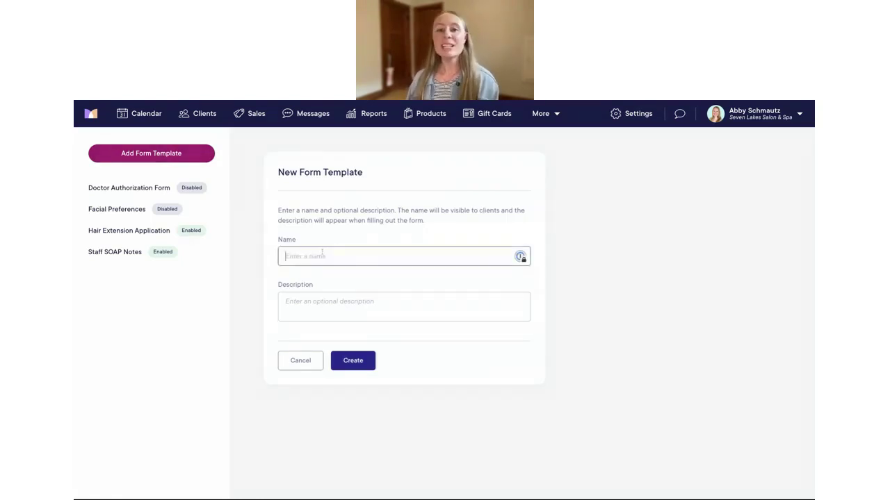
pyautogui.write('Fa')
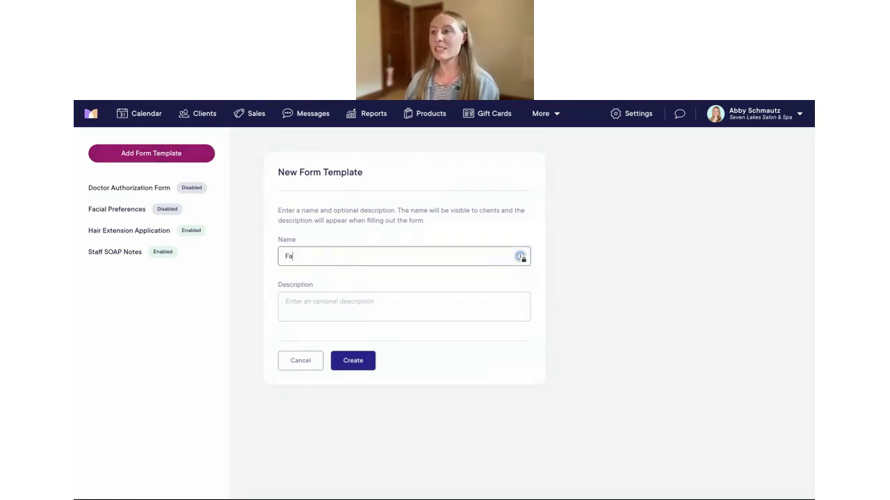
pyautogui.write('cial Intake Form')
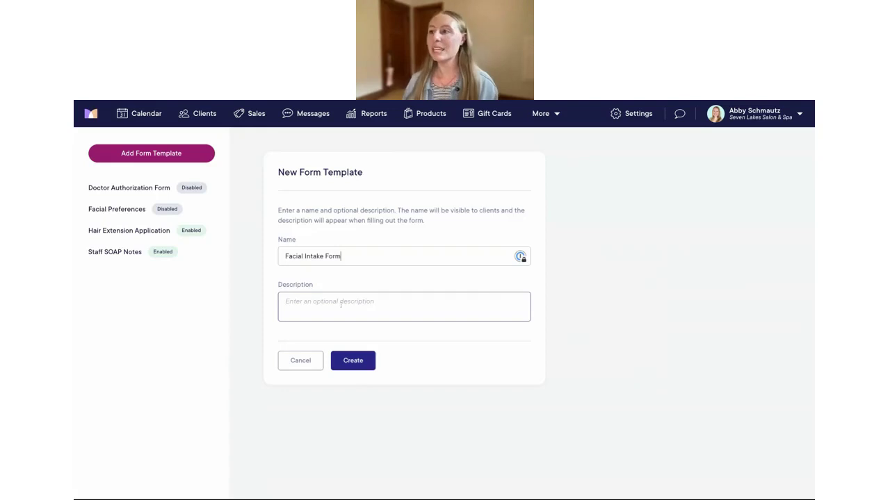
pyautogui.click(360, 367)
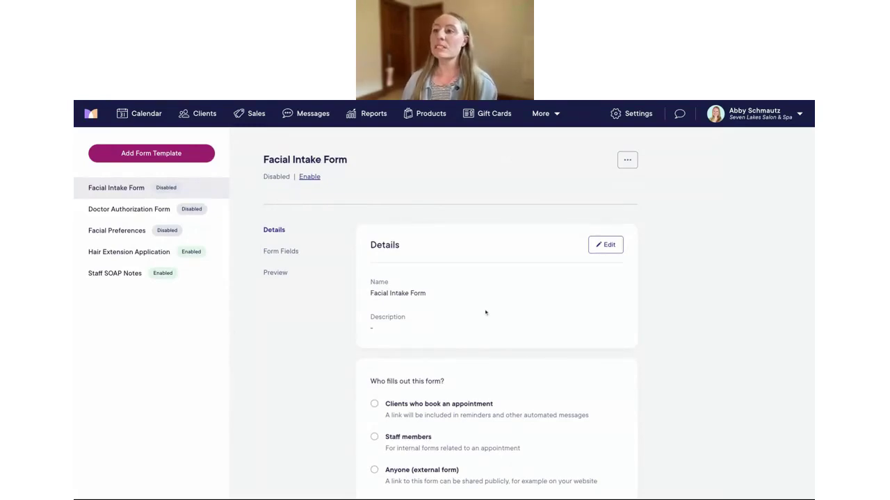
# Step: Set the Facial Intake Form to be filled out by clients who book an appointment
pyautogui.scroll(-1, 484, 312)
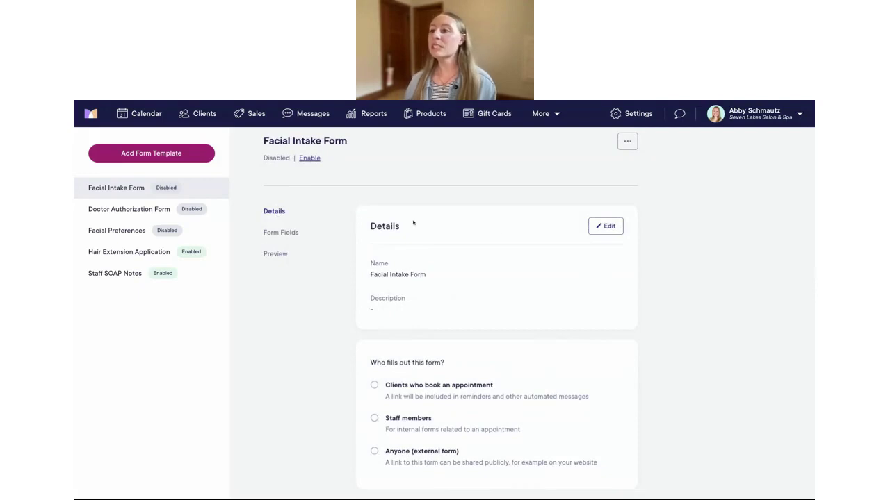
pyautogui.scroll(-2, 521, 237)
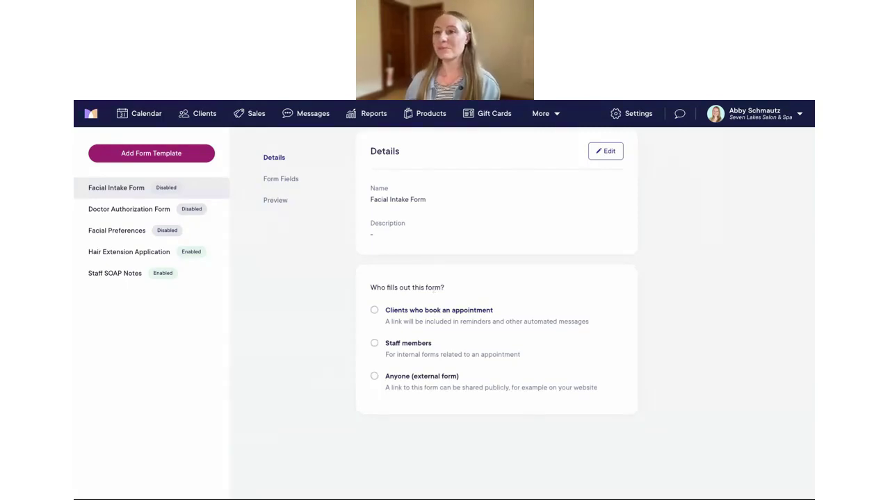
pyautogui.click(376, 310)
# Step: Limit the form to appointments with specific services and include all services in the Facials category
pyautogui.scroll(-1, 511, 317)
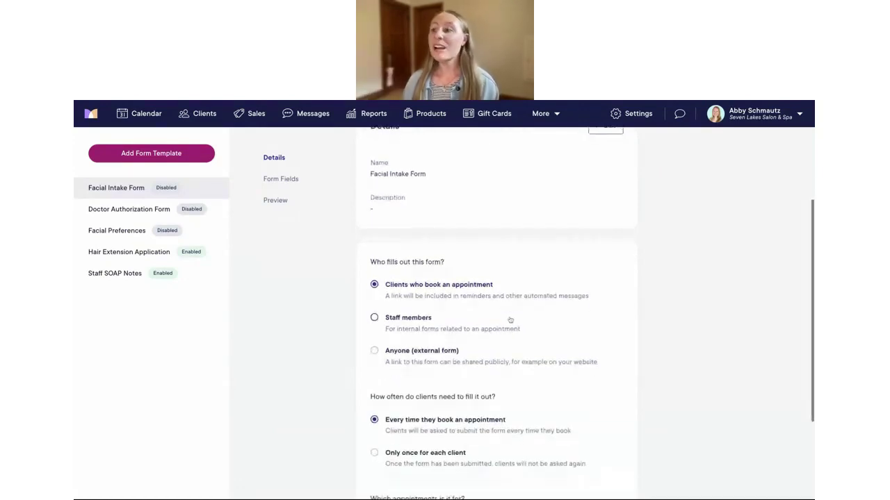
pyautogui.scroll(-2, 511, 319)
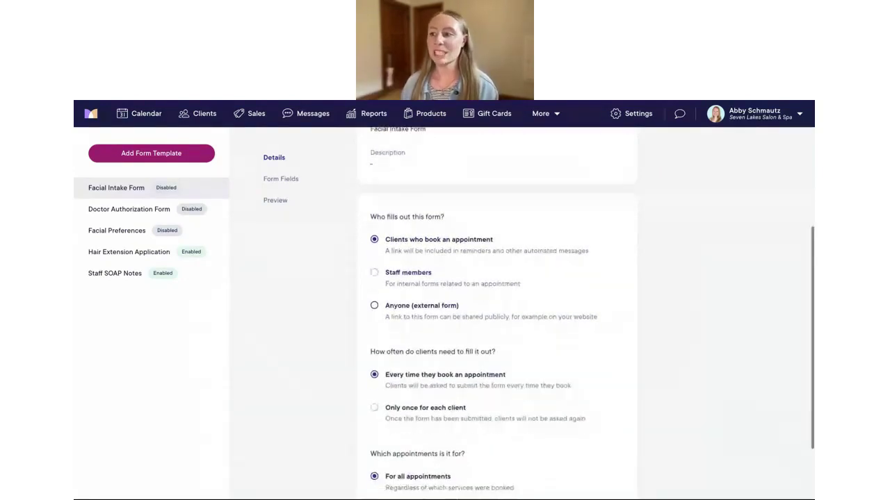
pyautogui.scroll(-3, 511, 320)
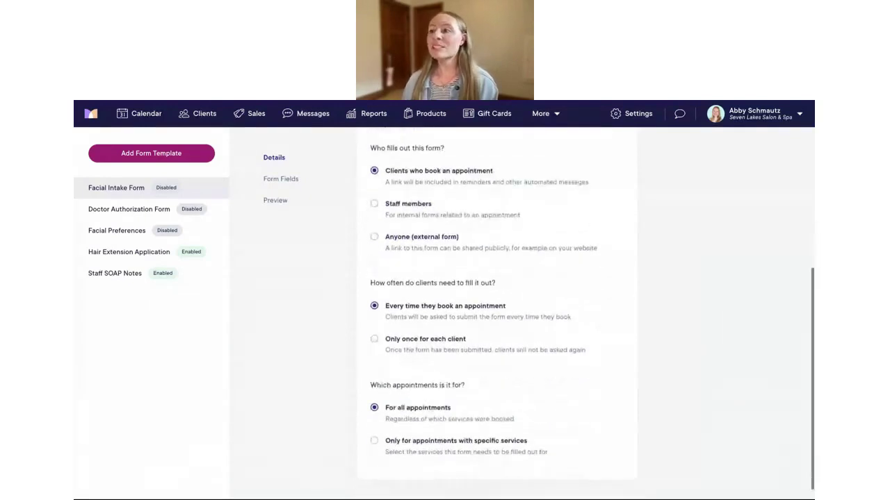
pyautogui.scroll(-1, 494, 274)
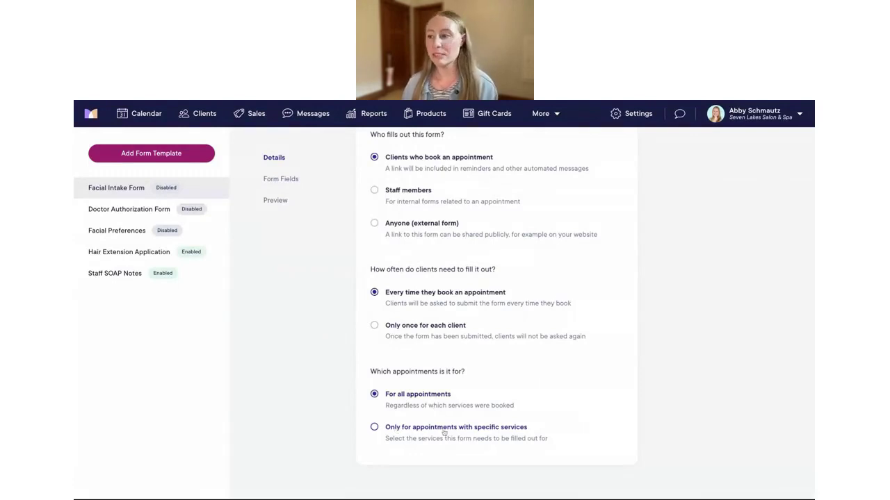
pyautogui.click(374, 428)
pyautogui.scroll(-2, 552, 413)
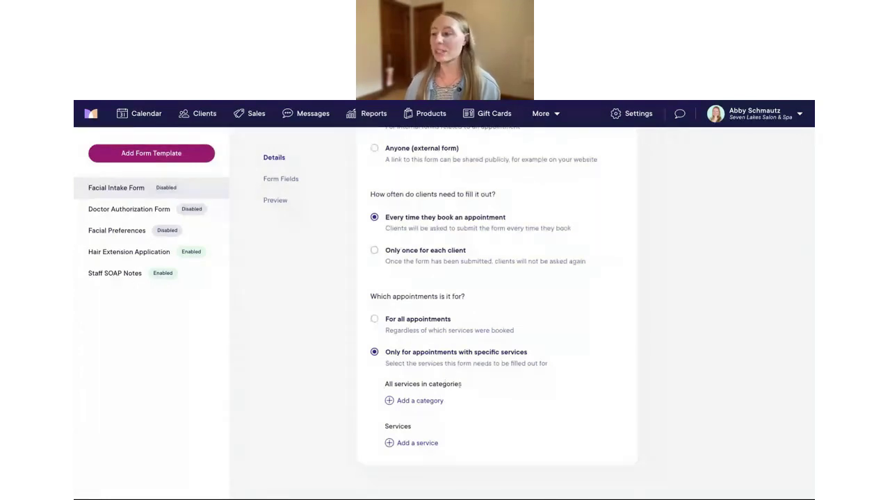
pyautogui.click(409, 401)
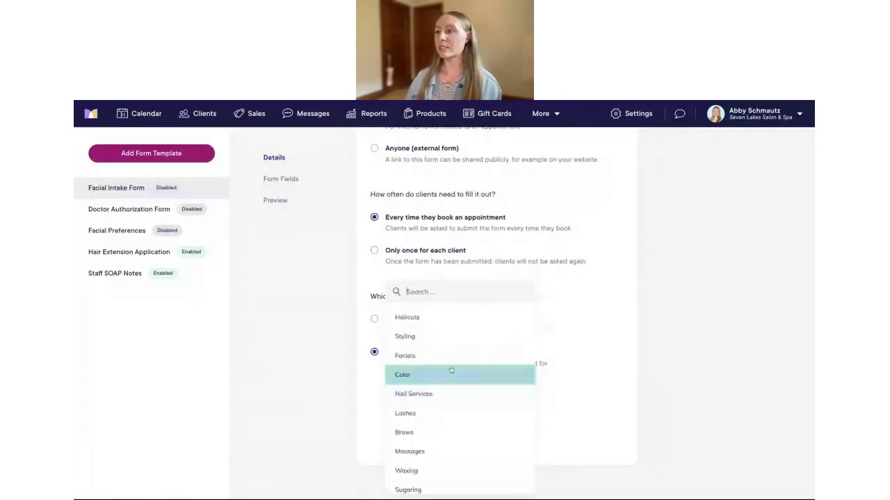
pyautogui.write('faci')
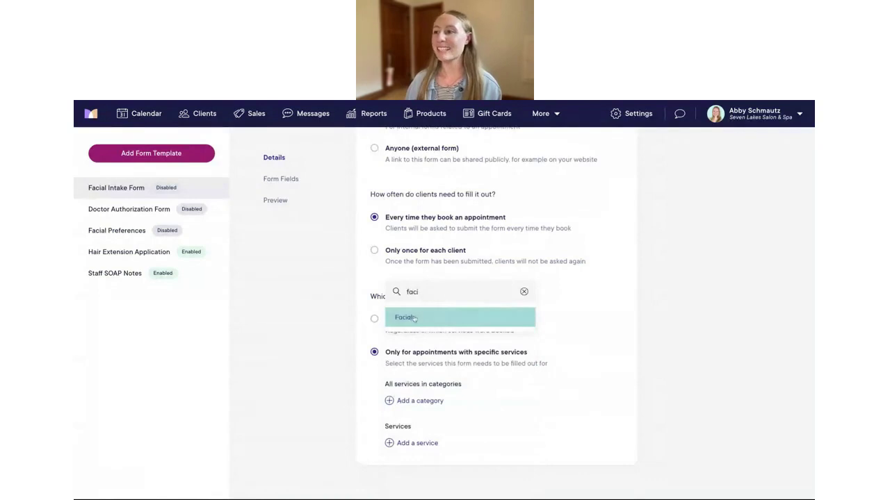
pyautogui.click(414, 317)
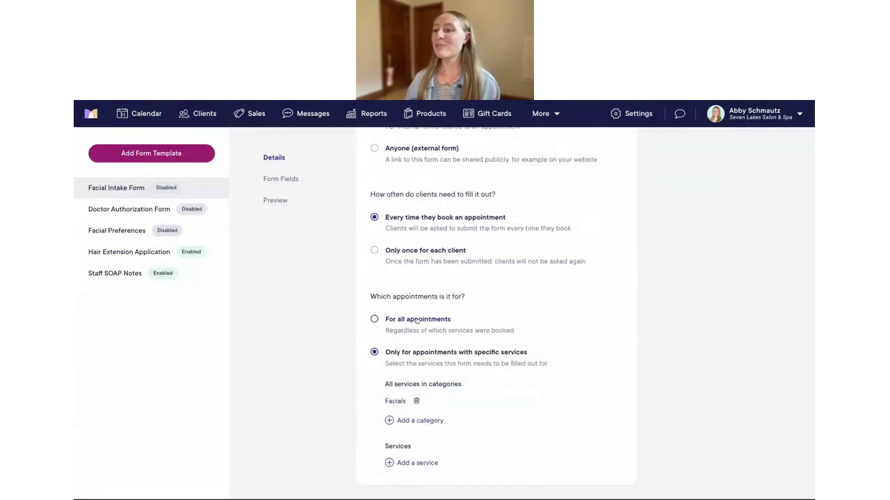
pyautogui.scroll(-1, 560, 382)
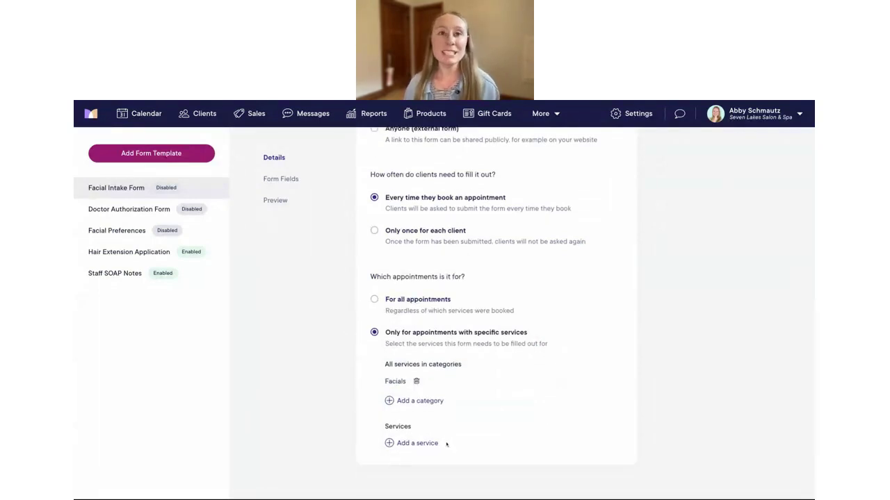
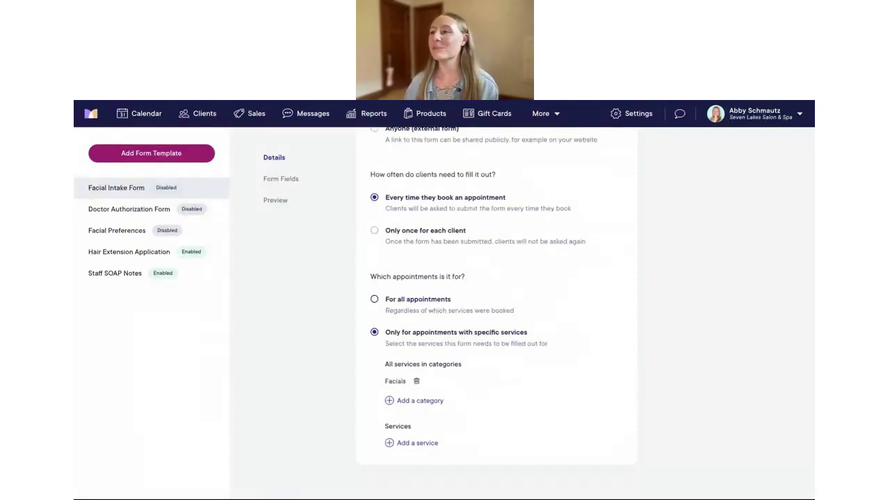
# Step: Add First/Last Name and Email form fields to the template with their default settings
pyautogui.click(280, 182)
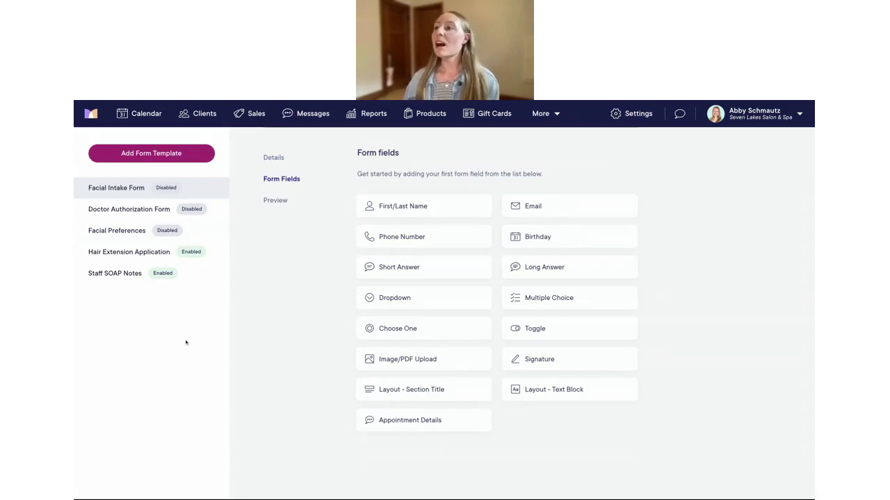
pyautogui.click(416, 215)
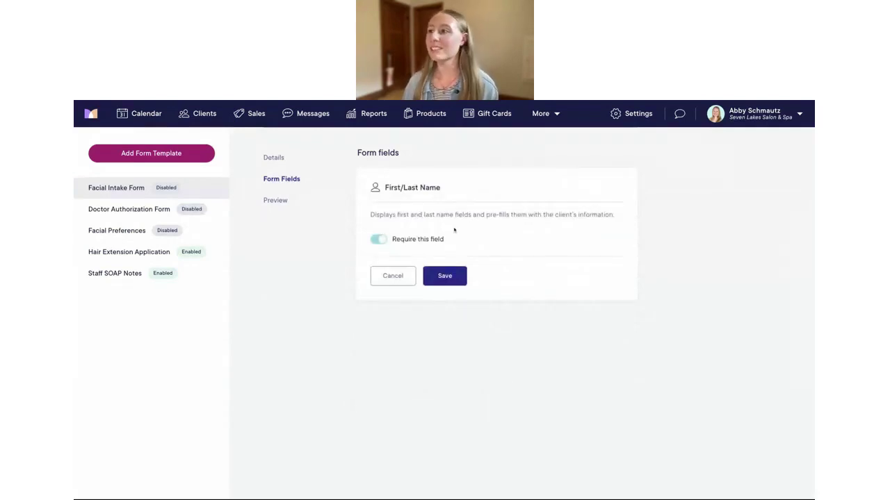
pyautogui.click(442, 277)
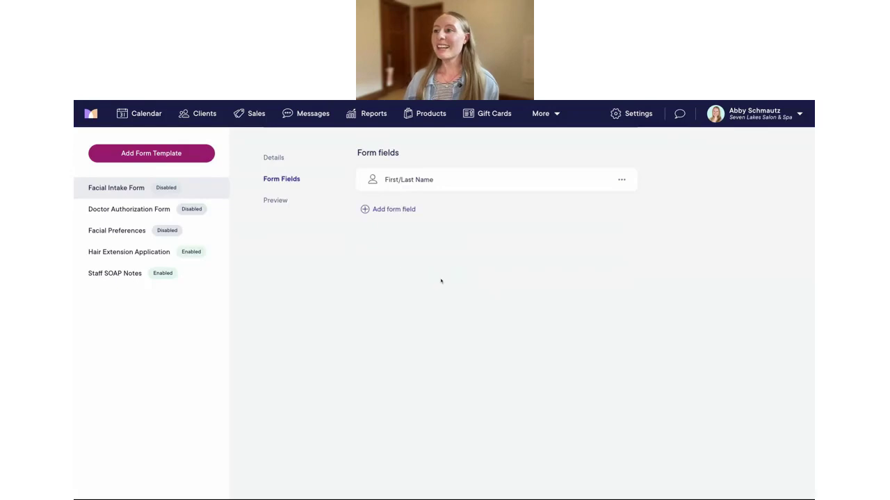
pyautogui.click(391, 210)
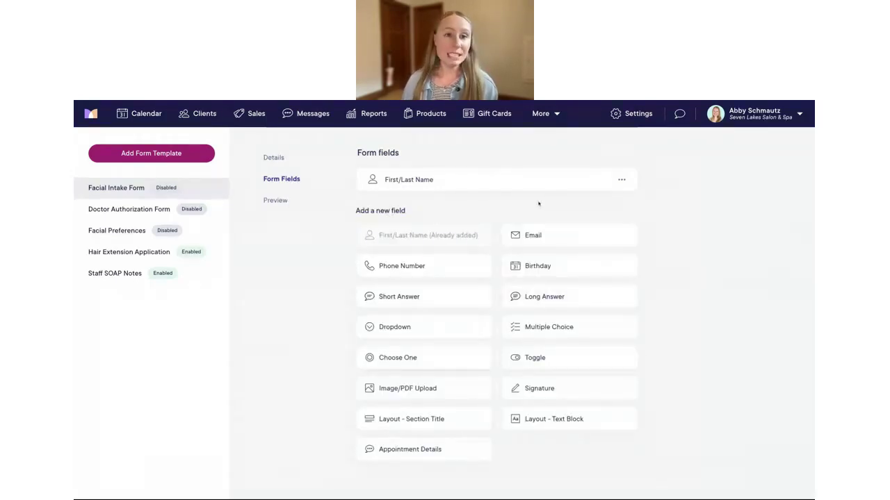
pyautogui.click(537, 236)
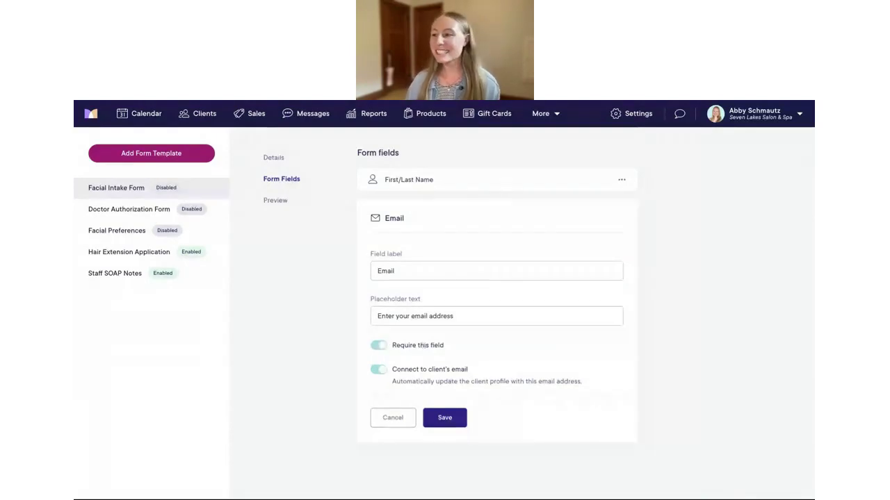
pyautogui.click(444, 418)
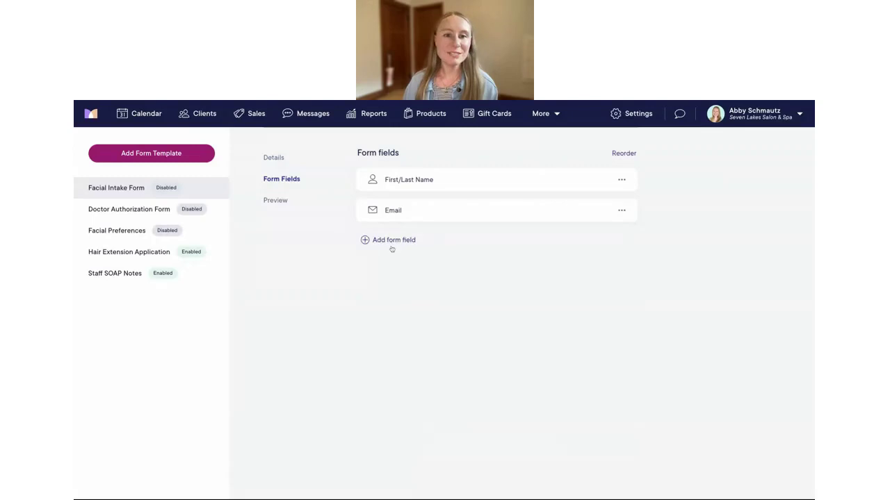
# Step: Add a Phone Number form field below the Email field with its default settings
pyautogui.click(391, 241)
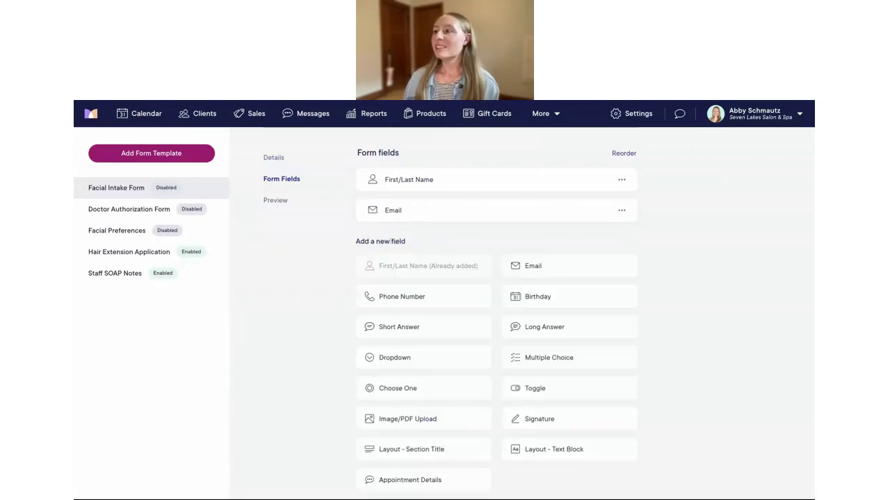
pyautogui.scroll(-1, 417, 257)
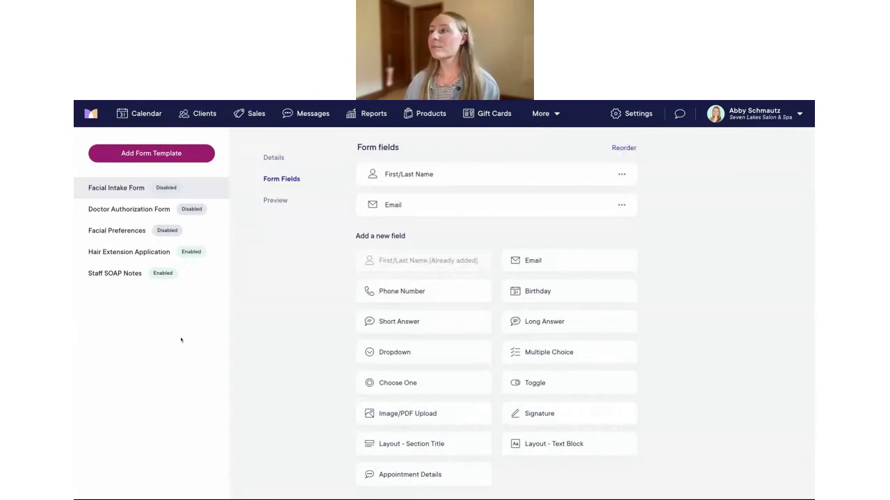
pyautogui.click(410, 298)
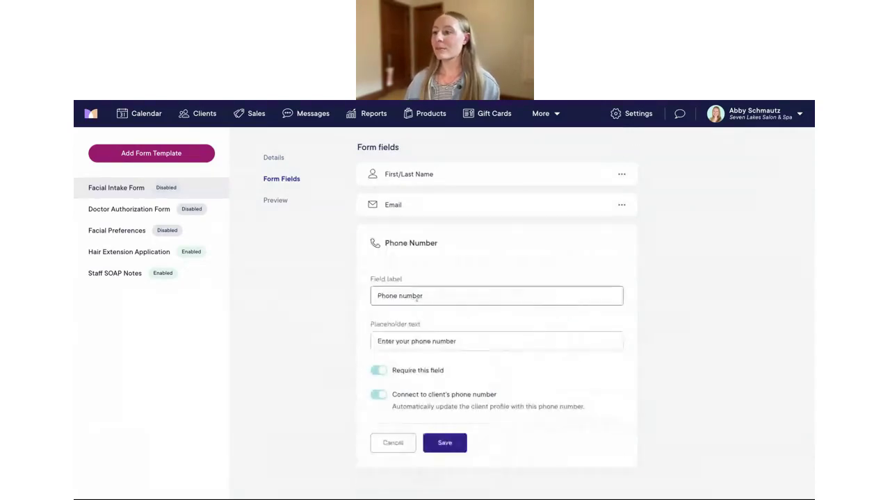
pyautogui.click(446, 444)
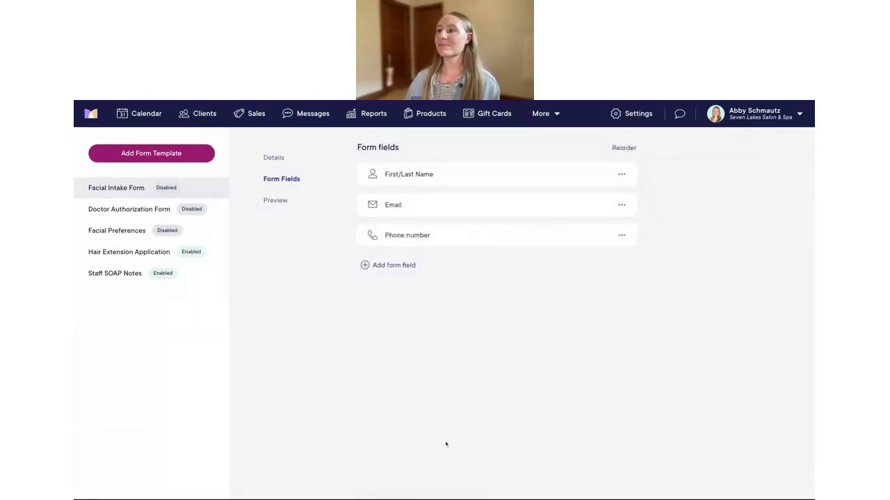
# Step: Start a new Dropdown form field with the label "What are your primary facial concerns?"
pyautogui.scroll(2, 476, 310)
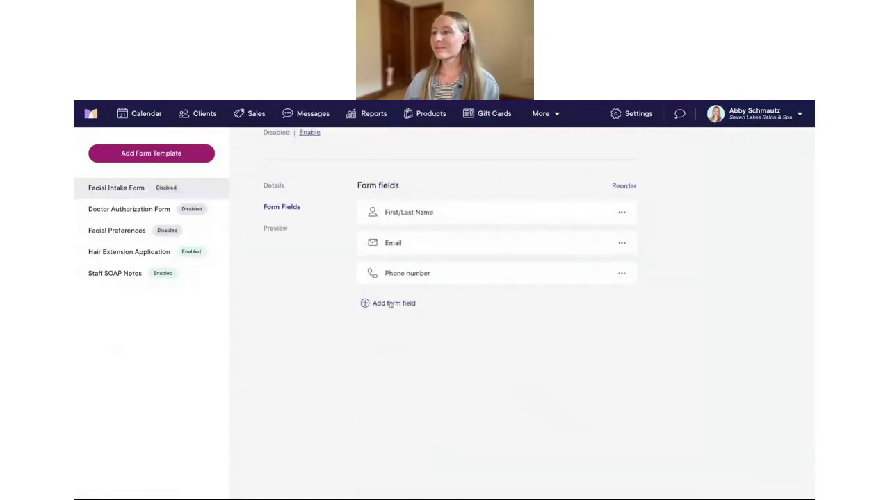
pyautogui.click(389, 303)
pyautogui.scroll(-2, 587, 292)
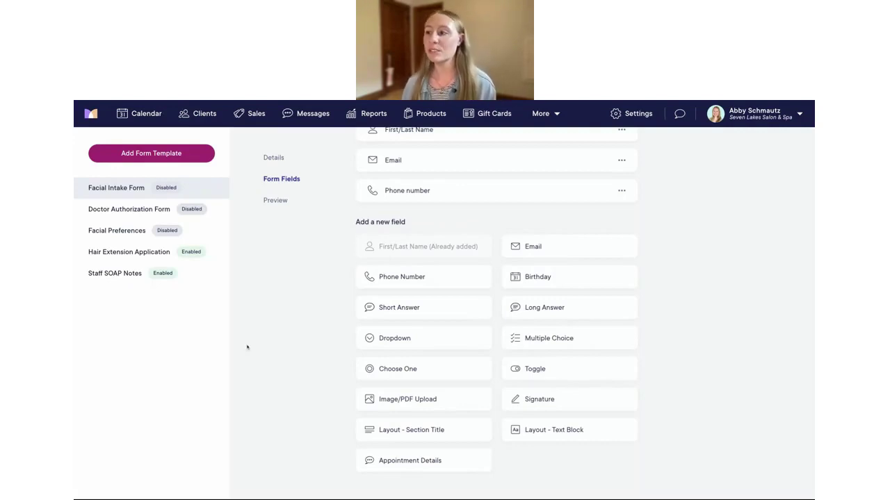
pyautogui.click(410, 346)
pyautogui.click(424, 346)
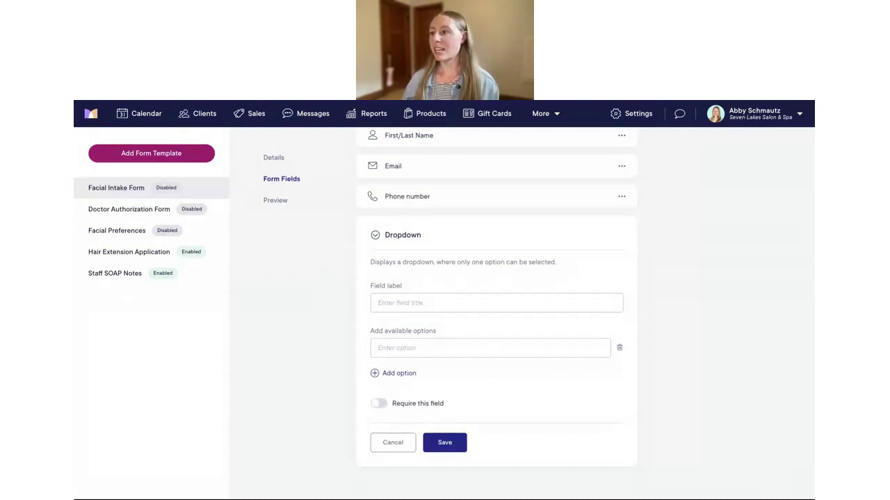
pyautogui.write('What are your primary facial concerns?')
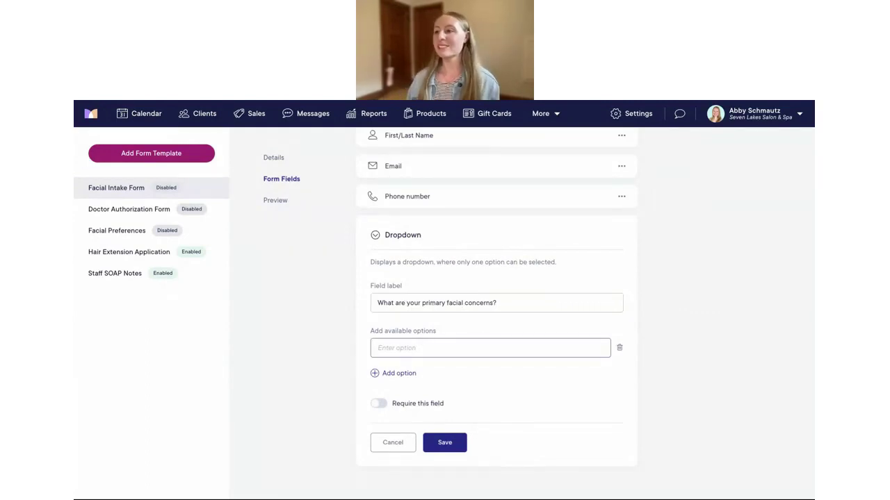
# Step: Enter Acne, Wrinkles, Too oily and Too dry as the available options of the facial concerns dropdown
pyautogui.write('Acne')
pyautogui.click(401, 375)
pyautogui.write('Wrinkles')
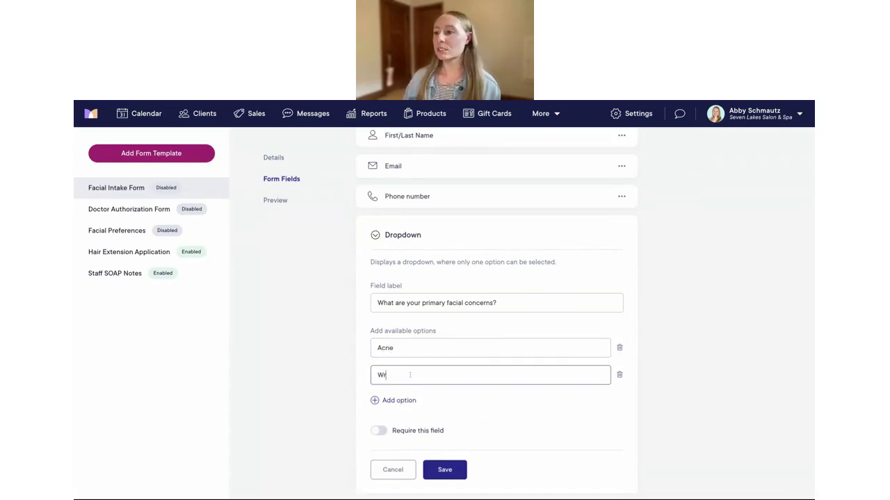
pyautogui.click(391, 401)
pyautogui.write('Too oily')
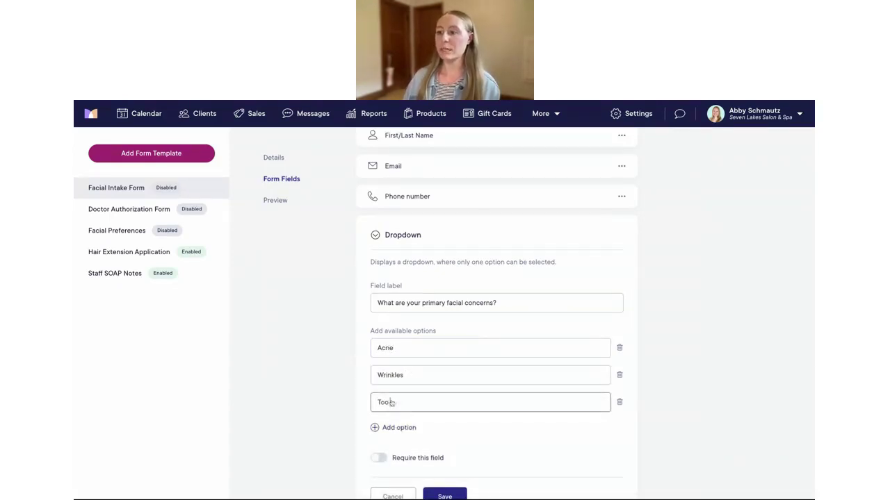
pyautogui.scroll(-1, 412, 416)
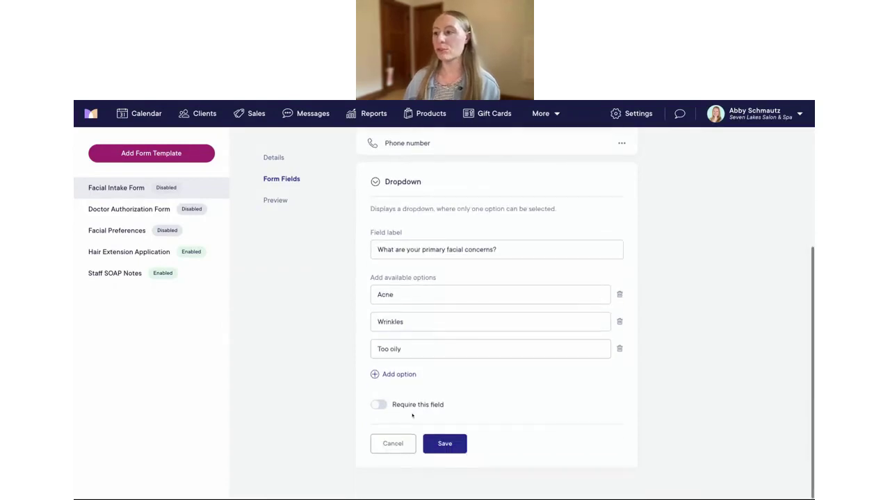
pyautogui.click(387, 375)
pyautogui.write('Too dry')
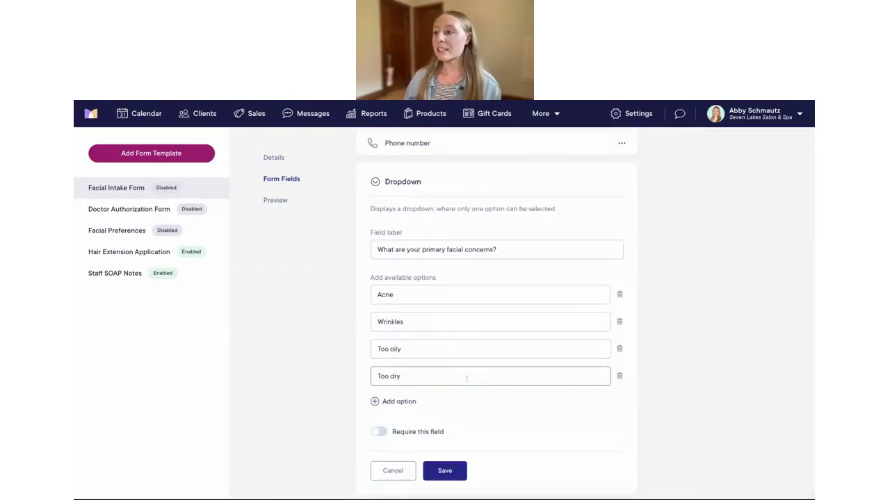
# Step: Add a Redness option to the facial concerns dropdown, make the field required and save it
pyautogui.click(403, 402)
pyautogui.write('E')
pyautogui.press('BackSpace')
pyautogui.write('E')
pyautogui.press('BackSpace')
pyautogui.write('Redness')
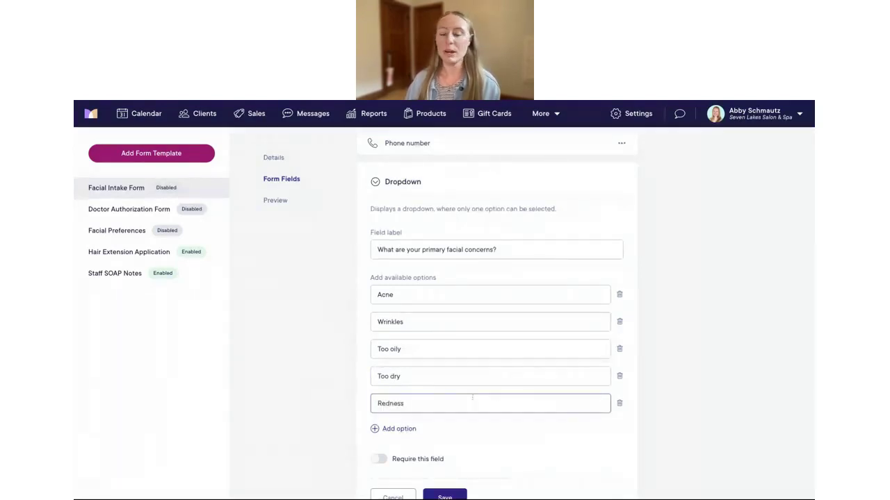
pyautogui.scroll(-1, 424, 417)
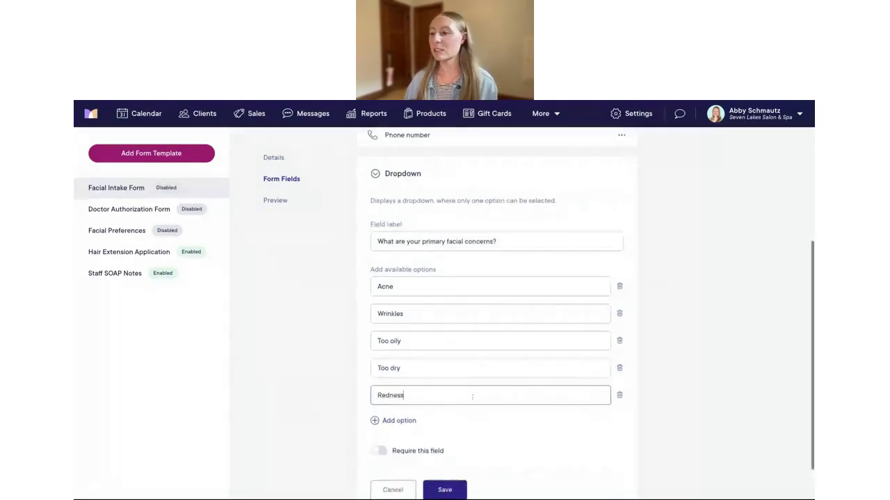
pyautogui.click(378, 452)
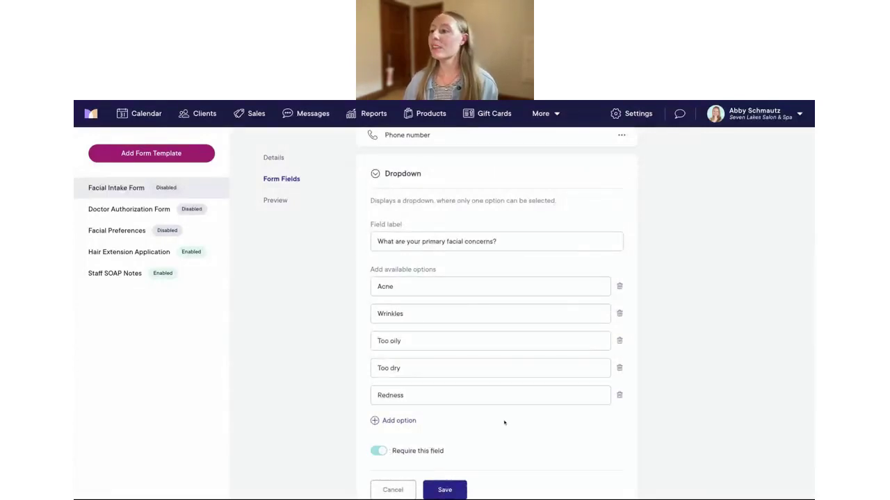
pyautogui.click(445, 489)
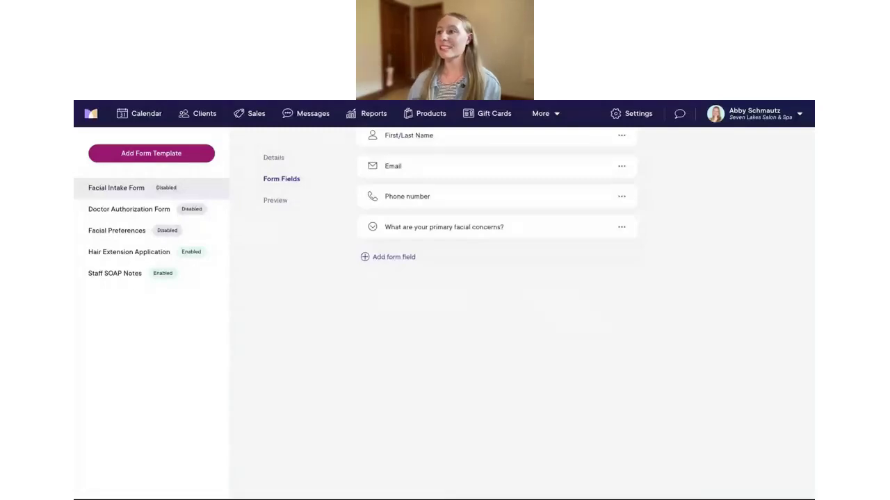
# Step: Start another Dropdown form field labelled "Allergies" with Nuts as its first option
pyautogui.click(388, 257)
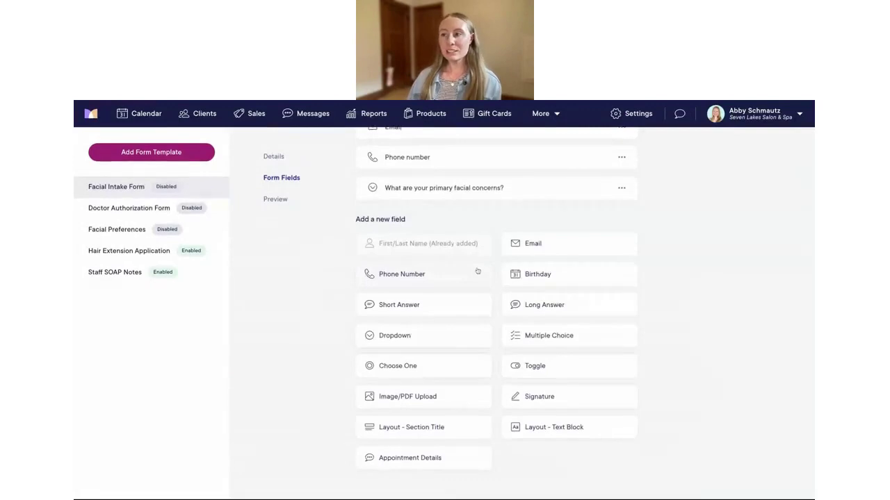
pyautogui.click(402, 339)
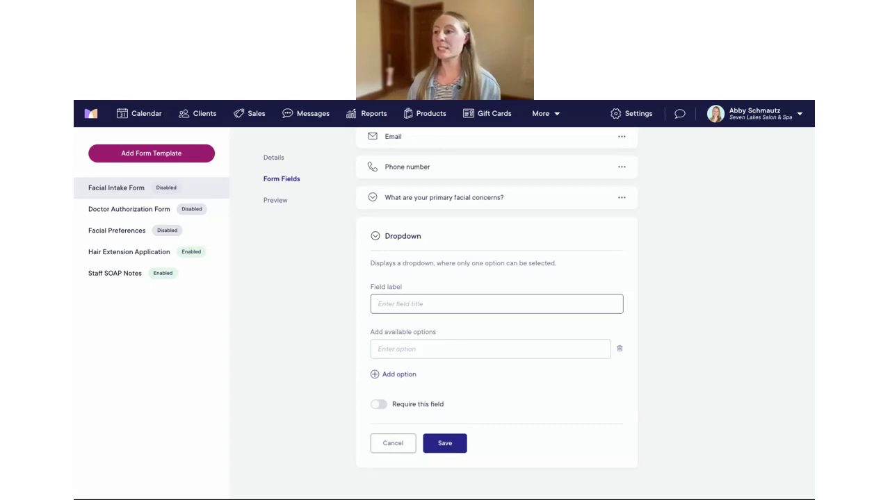
pyautogui.write('Allergies')
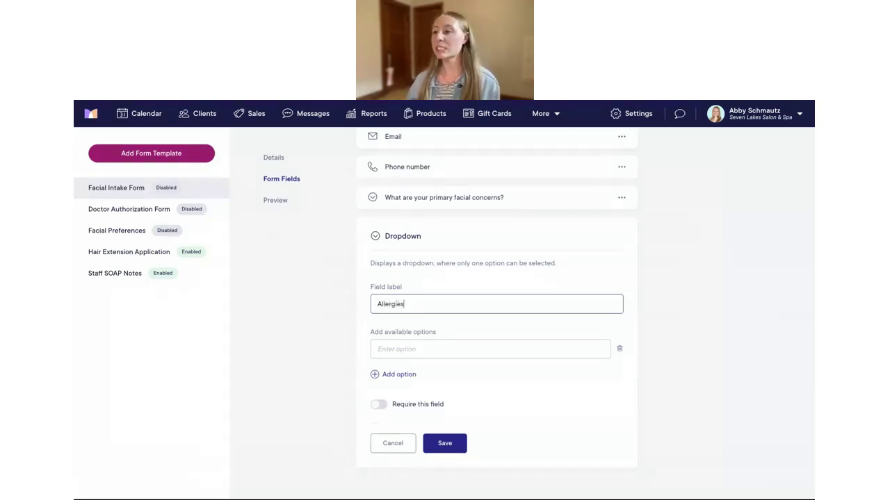
pyautogui.click(393, 351)
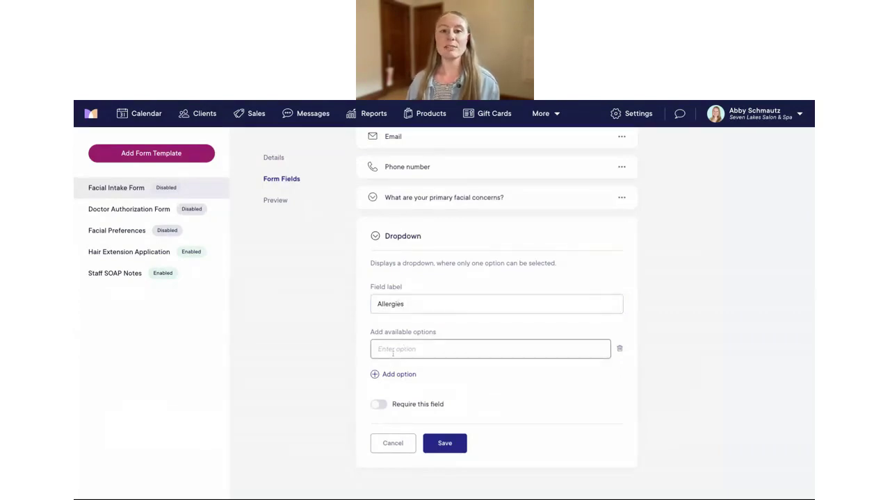
pyautogui.write('Nuts')
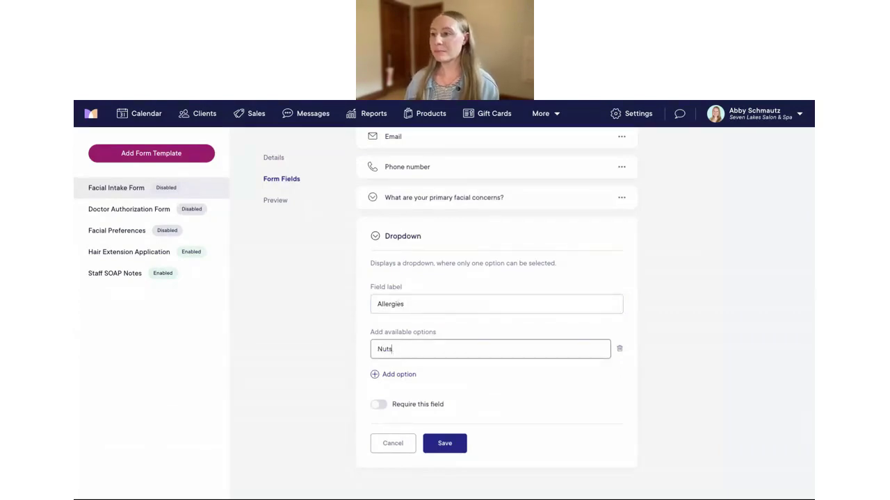
# Step: Add the options Essential oils, Gluten and Latex to the Allergies dropdown and save the field
pyautogui.click(395, 375)
pyautogui.write('Essential oils')
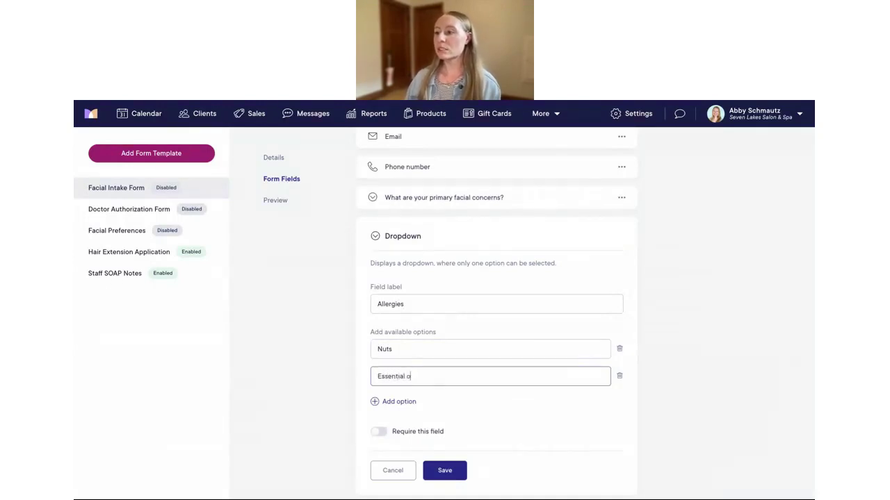
pyautogui.click(393, 401)
pyautogui.write('Gluten')
pyautogui.scroll(-1, 406, 403)
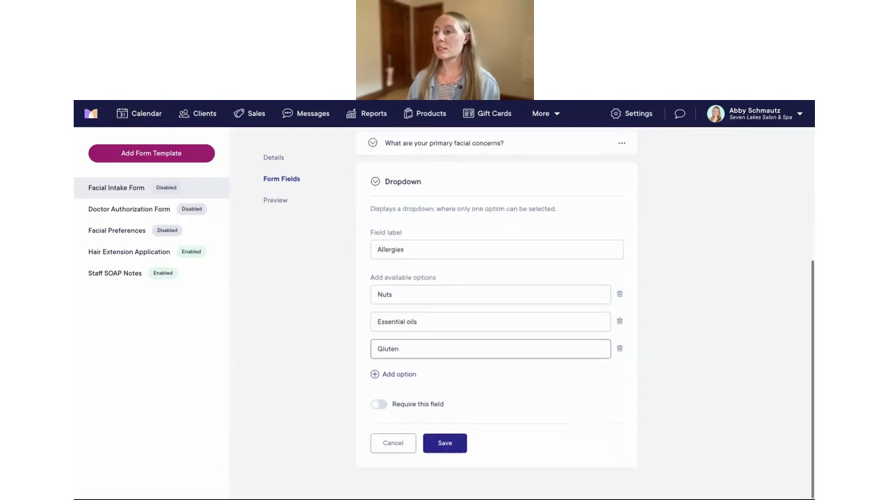
pyautogui.click(393, 375)
pyautogui.write('Latex')
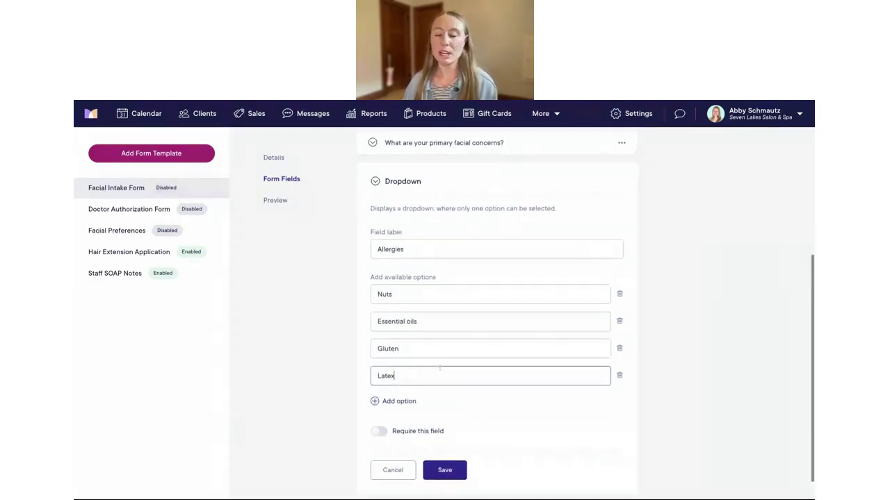
pyautogui.scroll(-1, 440, 369)
pyautogui.click(415, 381)
pyautogui.click(403, 416)
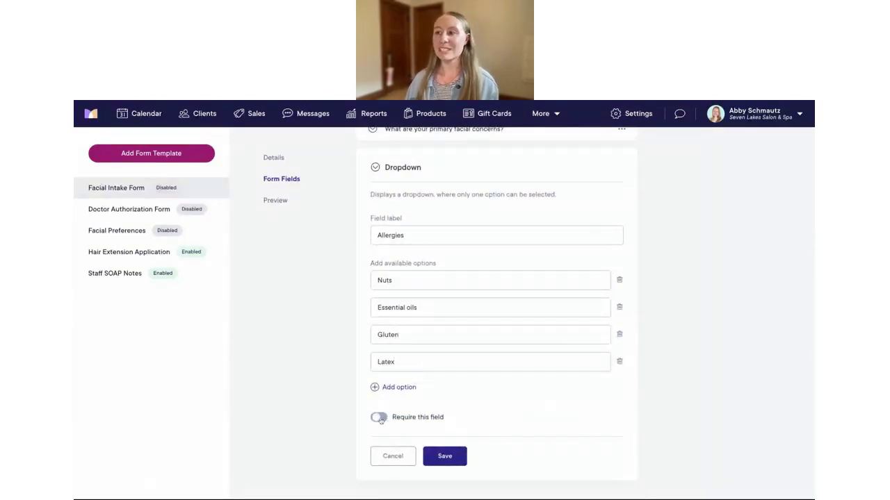
pyautogui.click(446, 458)
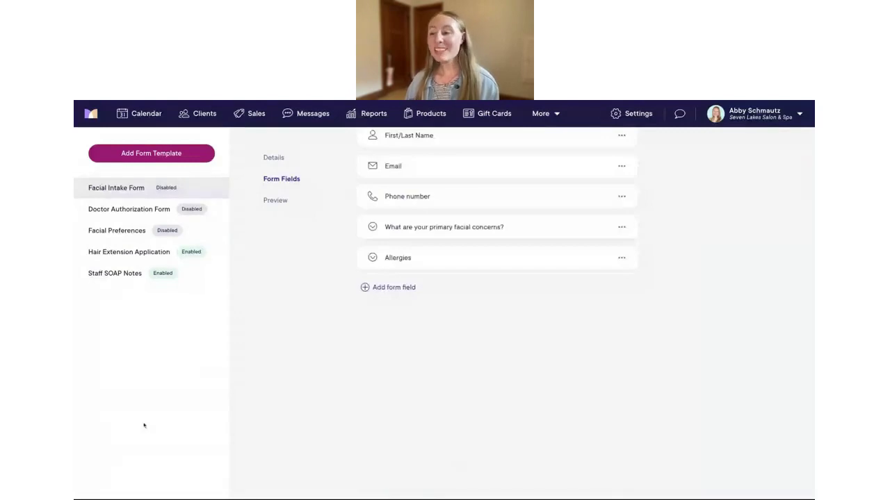
# Step: Add a Layout - Section Title field titled "Cancellation Policy" below the Allergies field
pyautogui.scroll(1, 317, 281)
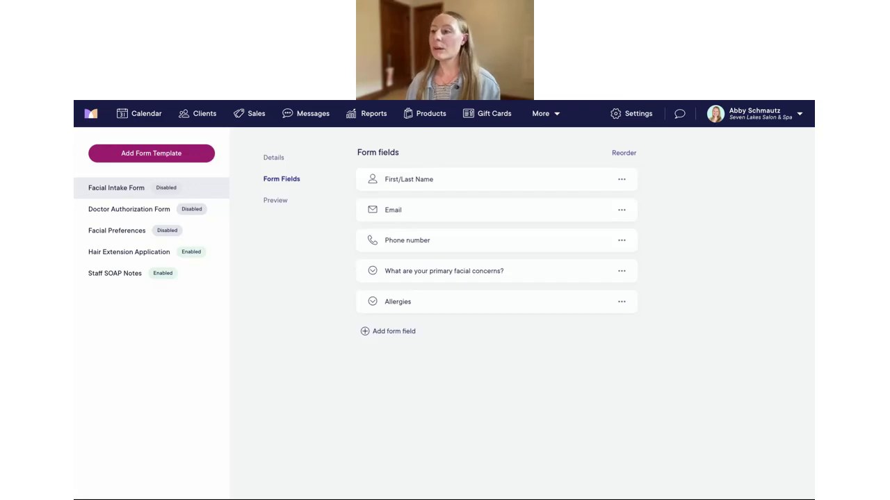
pyautogui.click(393, 334)
pyautogui.scroll(-1, 468, 330)
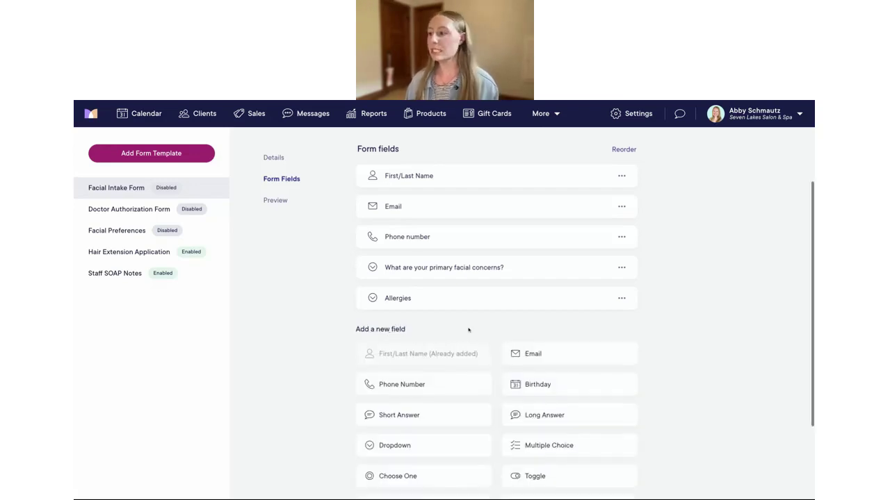
pyautogui.scroll(-2, 468, 330)
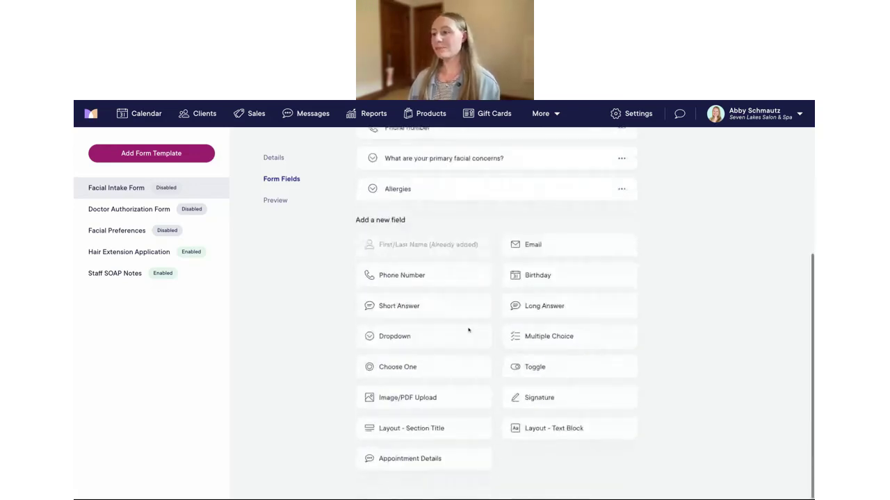
pyautogui.click(425, 432)
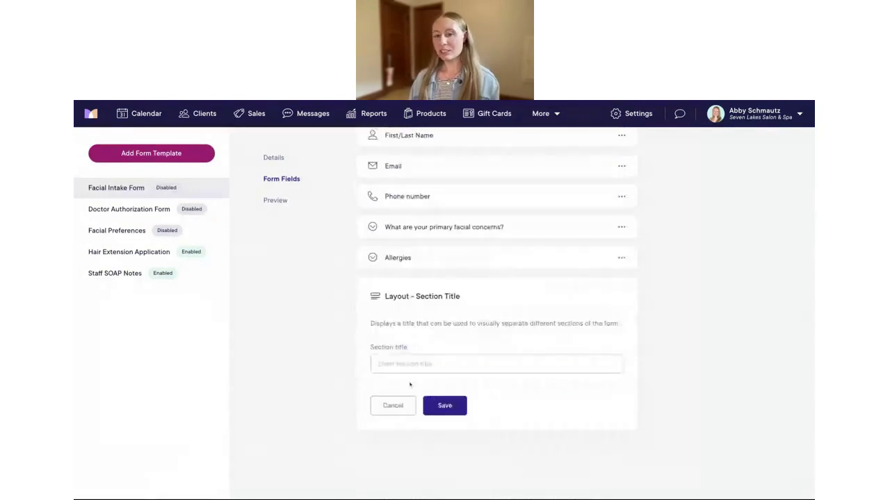
pyautogui.write('C')
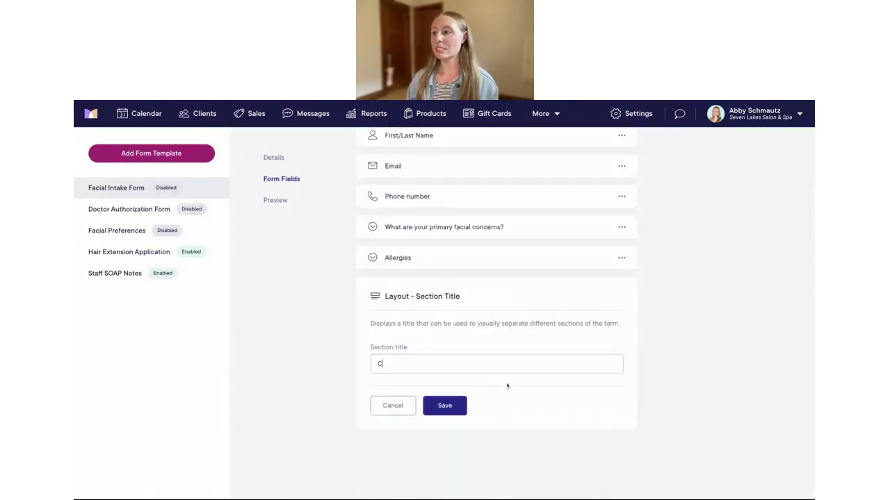
pyautogui.write('ancellation Policy')
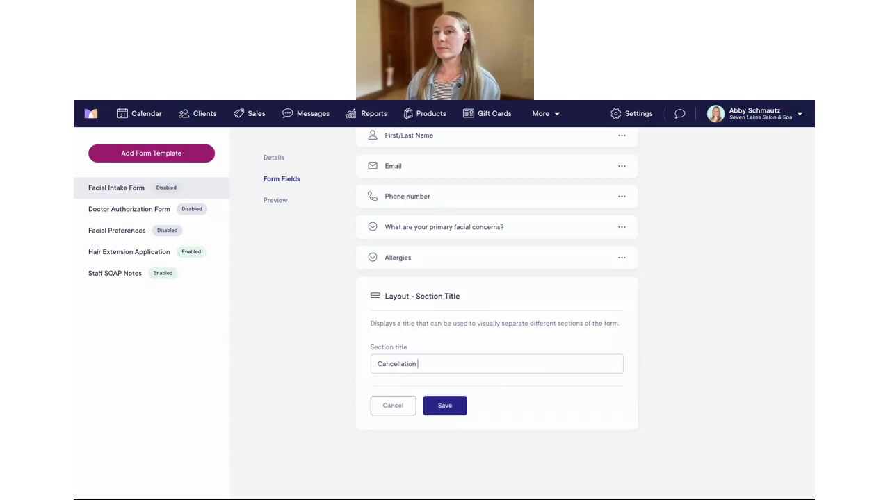
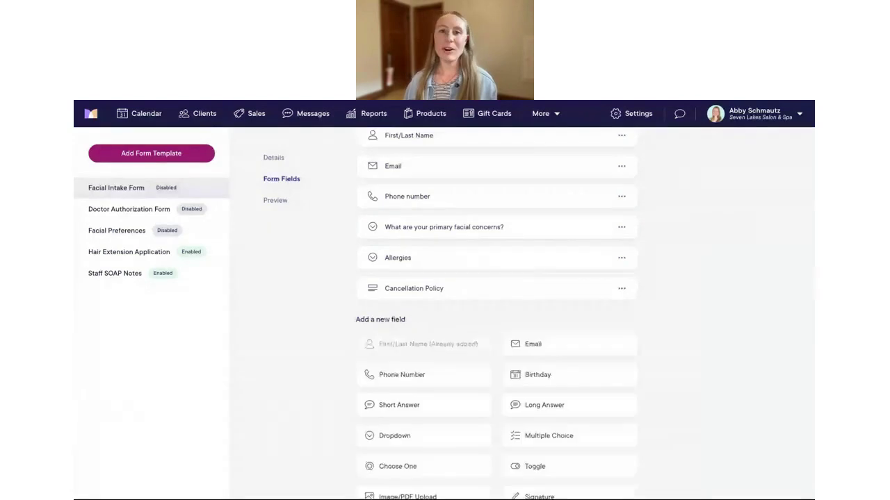
# Step: Add a text block: "For appointments canceled or rescheduled within 24 hours of appointment start time, we charge 50% of the service total."
pyautogui.scroll(-3, 510, 323)
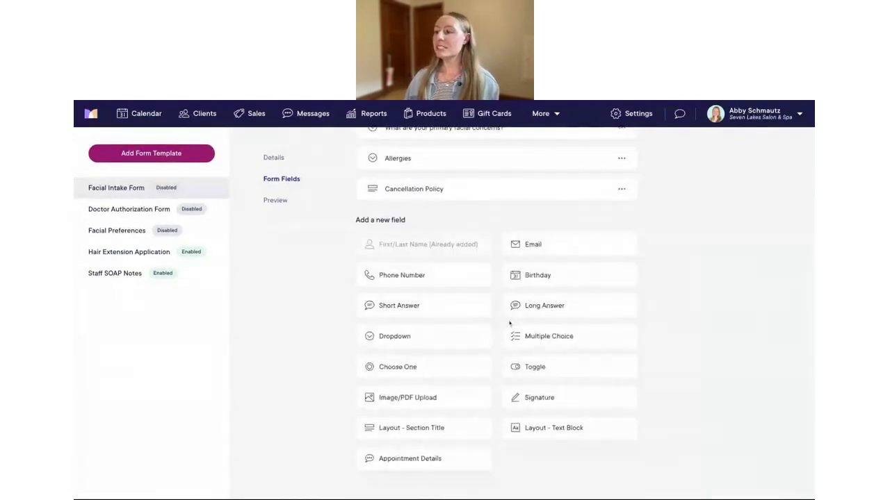
pyautogui.click(554, 429)
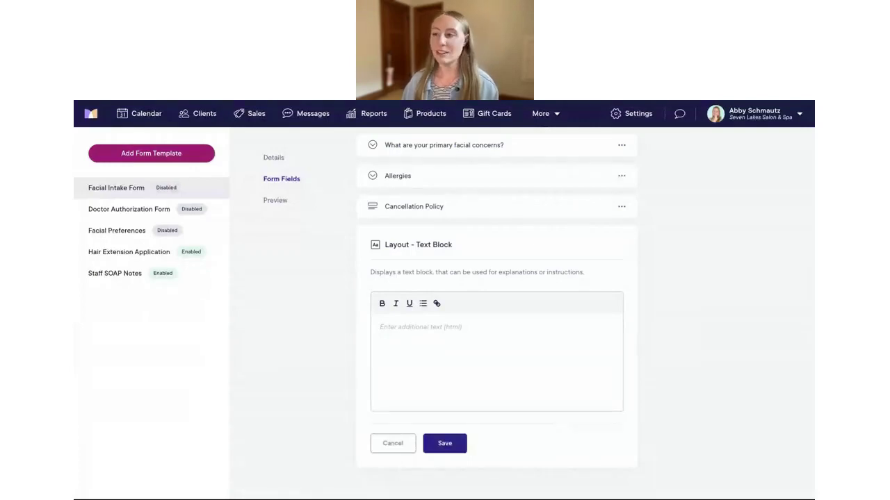
pyautogui.click(397, 331)
pyautogui.write('For appointments canceled or rescheduled within 24 hours of appointment start time, we charge 50% of the service total.')
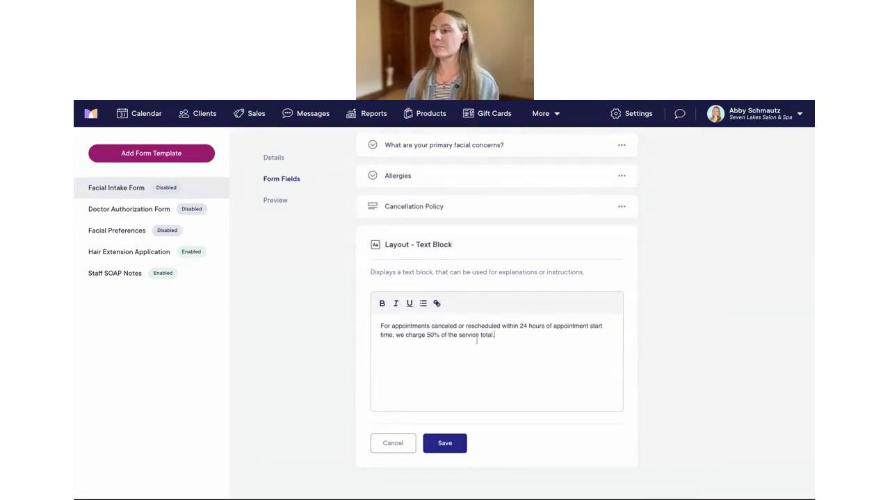
pyautogui.click(448, 444)
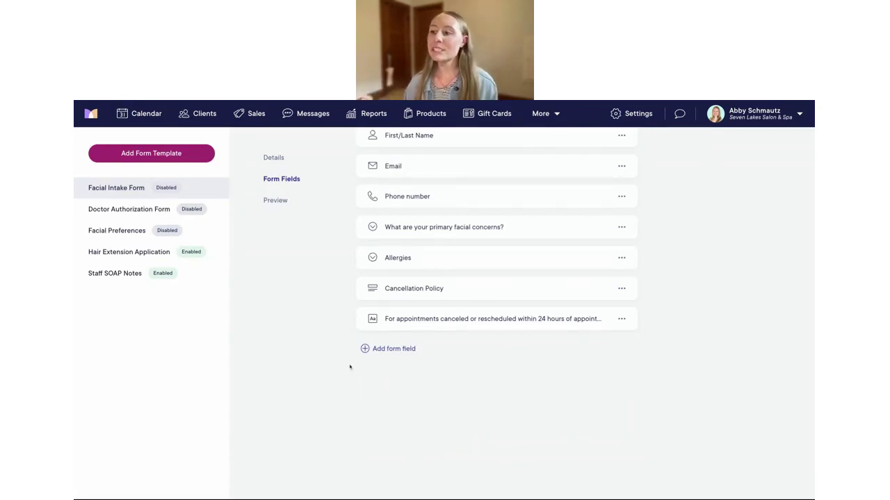
# Step: Add a required Toggle field with the text "I understand and agree to the cancellation policy" and save it
pyautogui.click(388, 350)
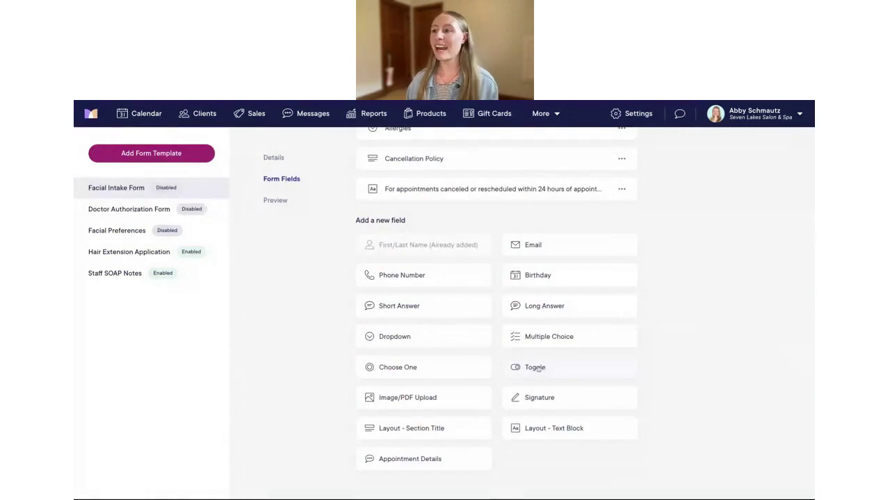
pyautogui.click(542, 369)
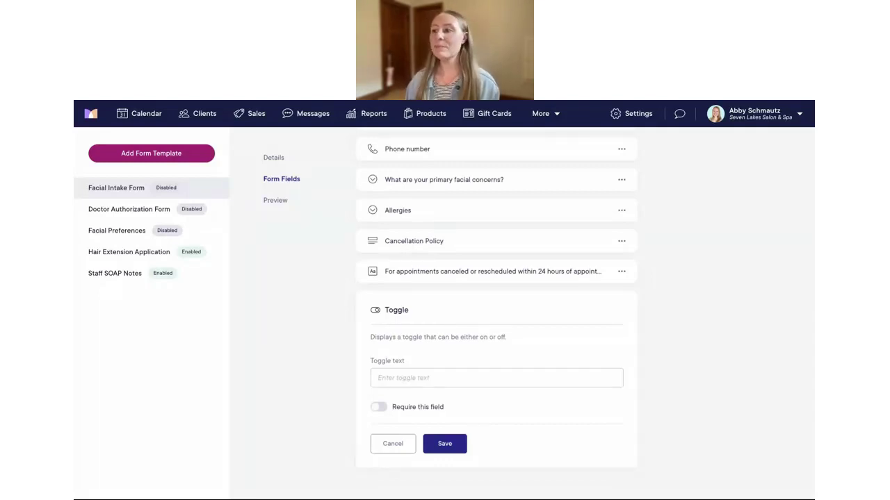
pyautogui.click(390, 377)
pyautogui.write('I understand and agree to the cancellation policy')
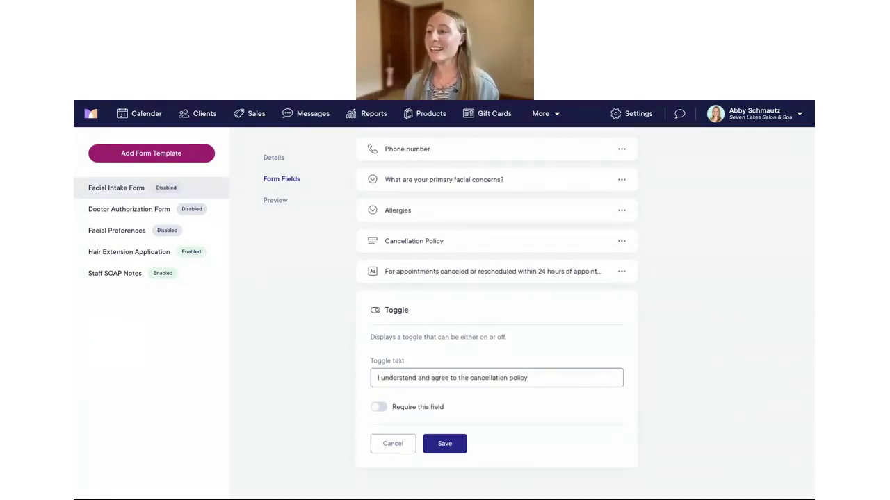
pyautogui.click(379, 406)
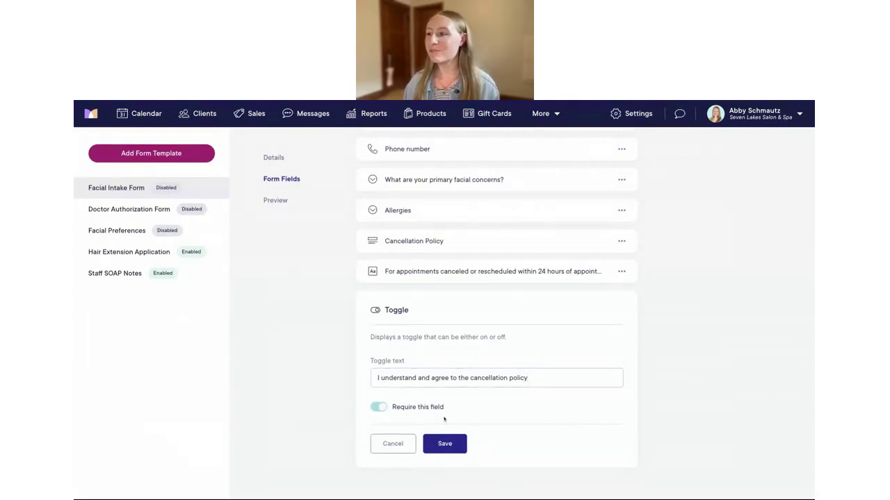
pyautogui.click(445, 443)
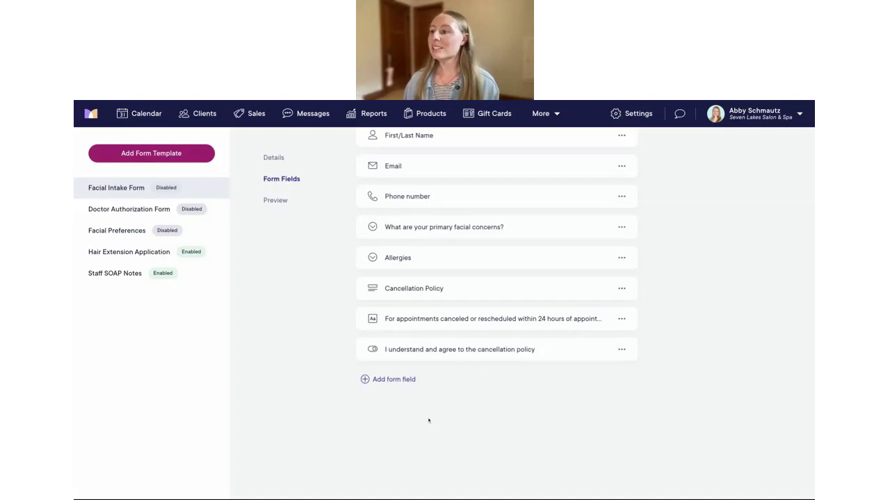
# Step: Add a required Signature field labelled "Signature" below the cancellation policy agreement and save it
pyautogui.click(409, 381)
pyautogui.scroll(-3, 409, 386)
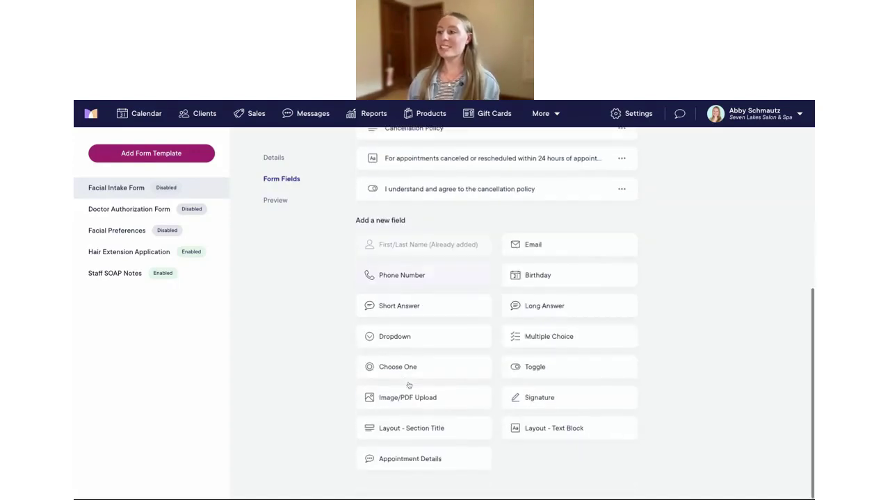
pyautogui.click(549, 402)
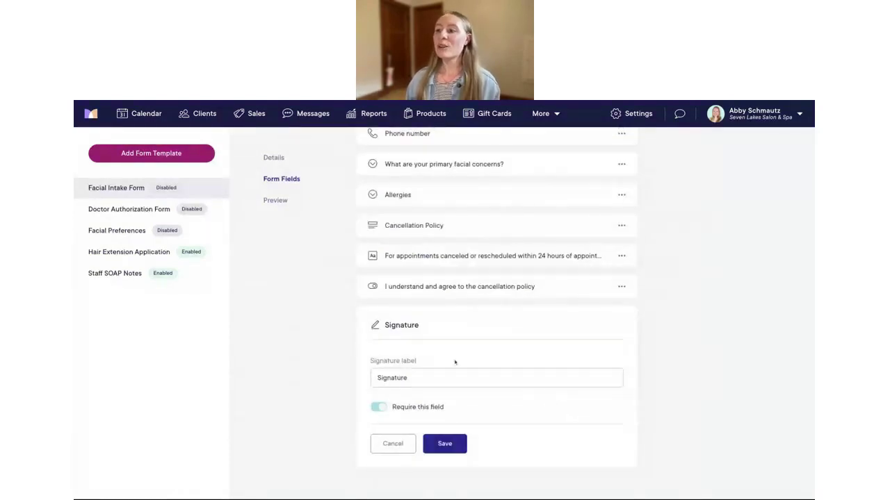
pyautogui.click(409, 377)
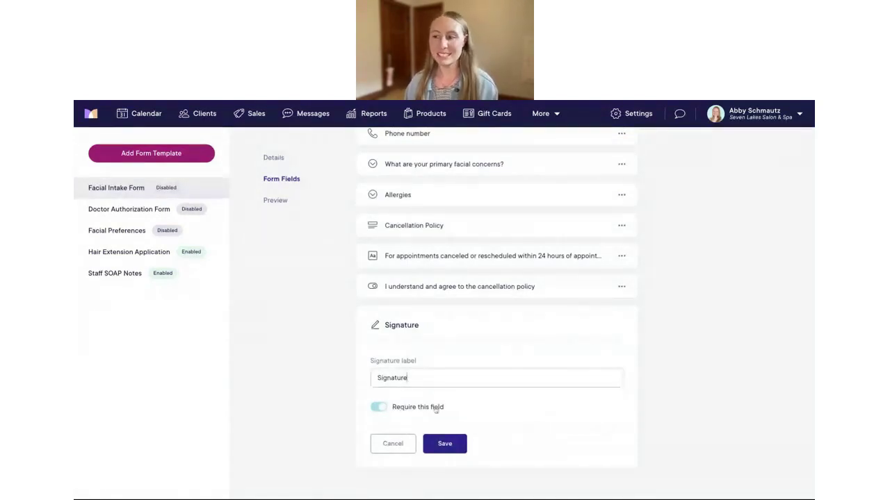
pyautogui.click(465, 443)
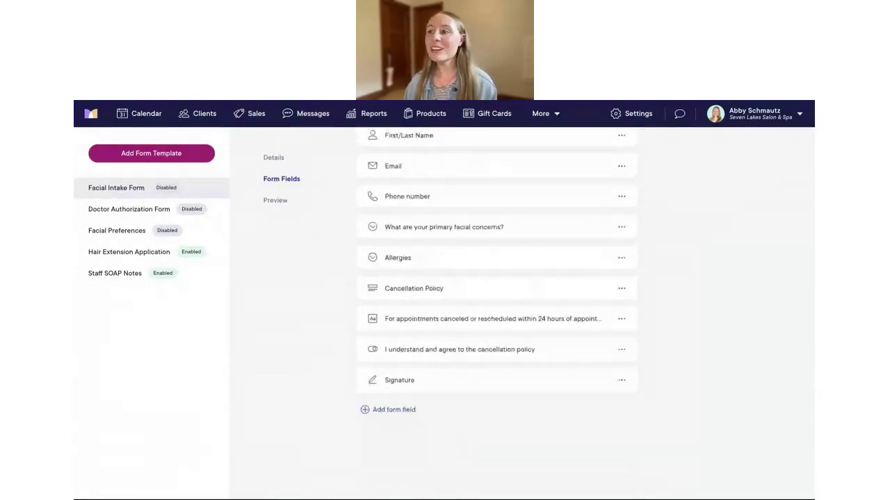
# Step: Reorder the form fields so that Allergies sits above "What are your primary facial concerns?" and finish reordering
pyautogui.scroll(2, 685, 378)
pyautogui.scroll(-1, 685, 378)
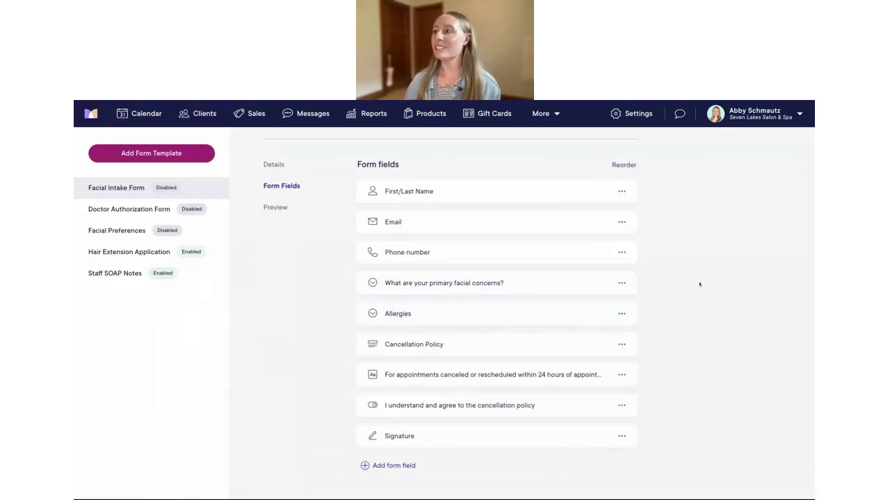
pyautogui.click(624, 166)
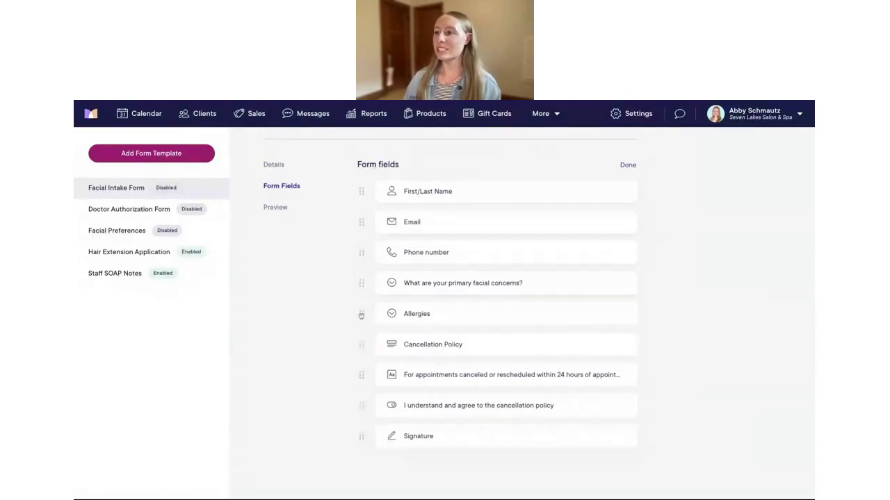
pyautogui.moveTo(361, 315); pyautogui.dragTo(361, 283)
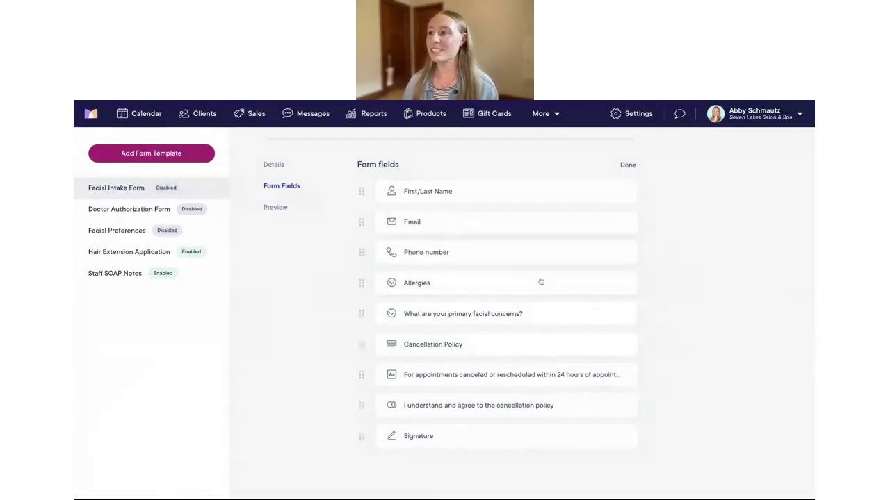
pyautogui.click(626, 166)
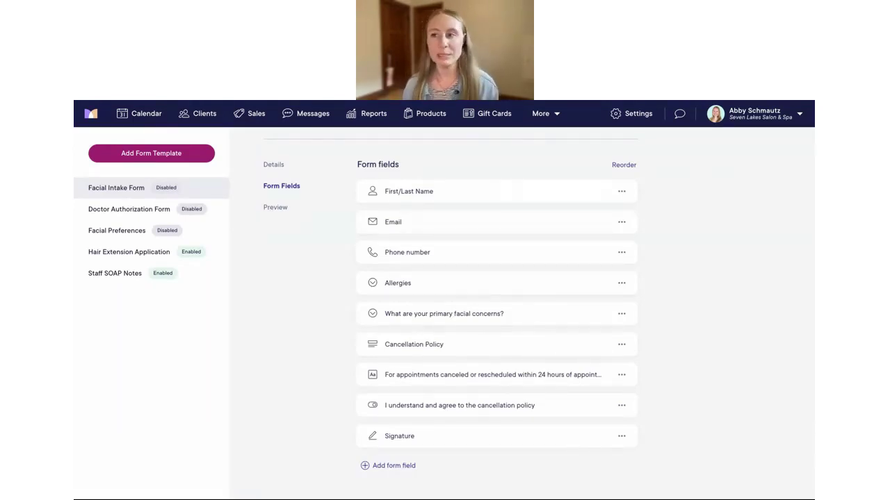
# Step: Preview the Facial Intake Form and examine its contact fields, dropdowns, cancellation policy, agreement toggle and signature box
pyautogui.click(275, 207)
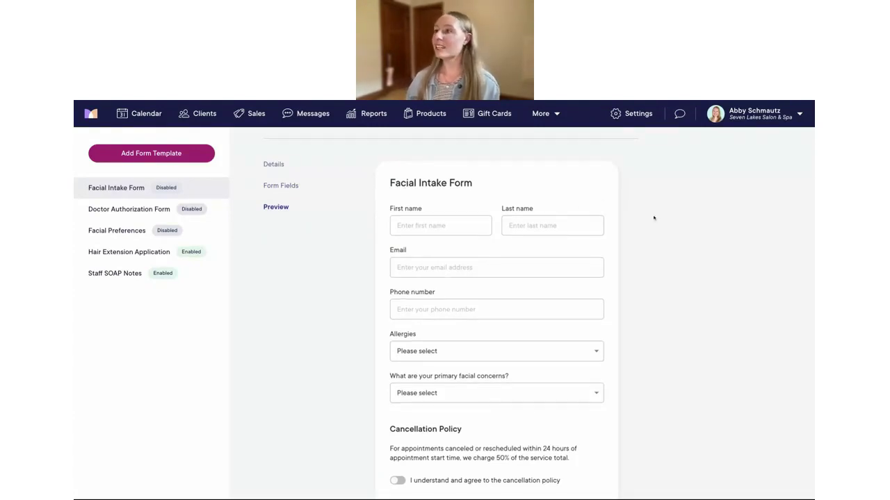
pyautogui.scroll(-1, 651, 215)
pyautogui.scroll(-2, 652, 217)
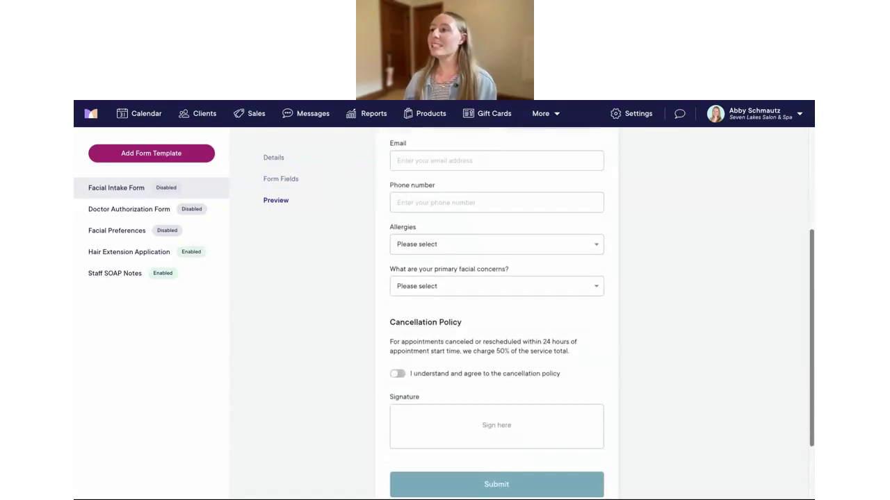
pyautogui.scroll(3, 473, 253)
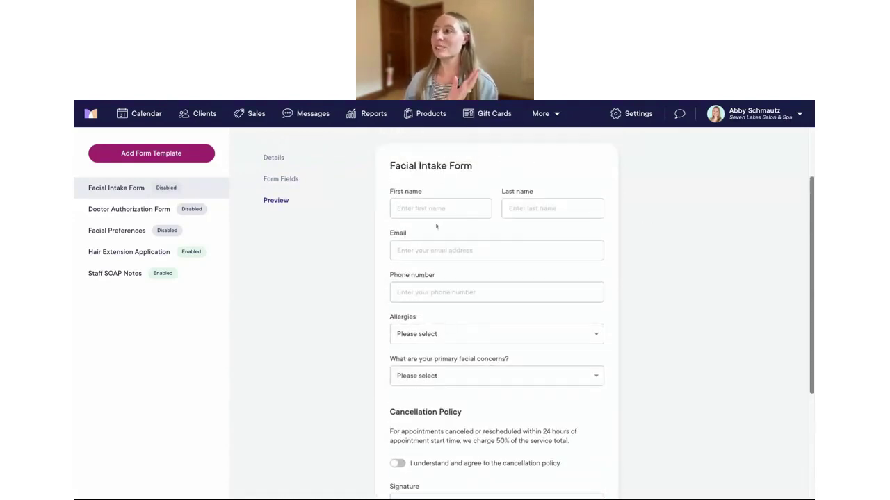
pyautogui.scroll(-1, 532, 232)
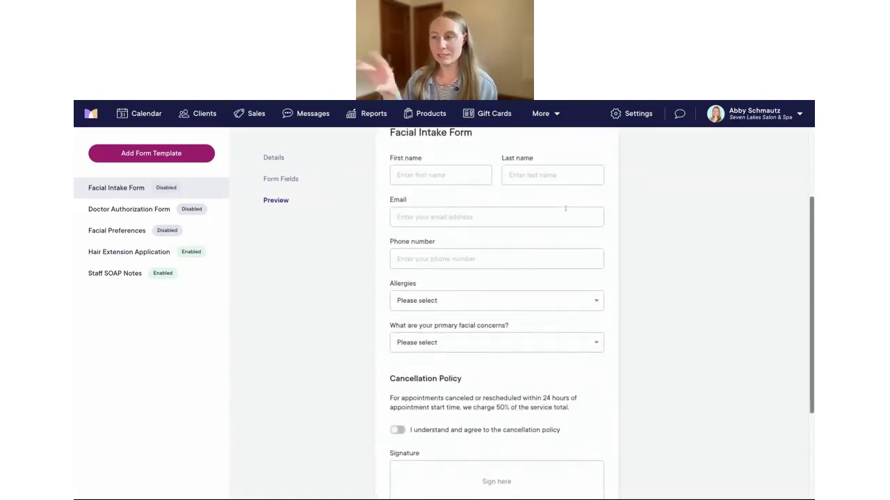
pyautogui.scroll(-1, 454, 222)
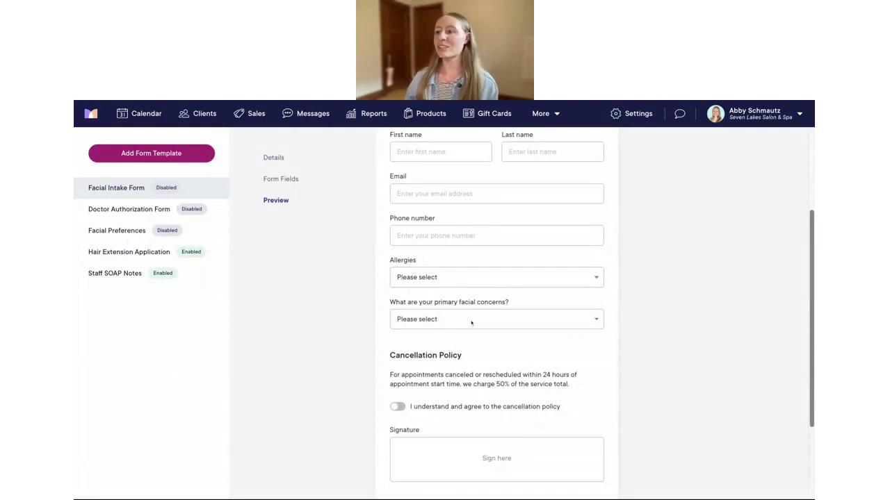
pyautogui.scroll(-2, 469, 334)
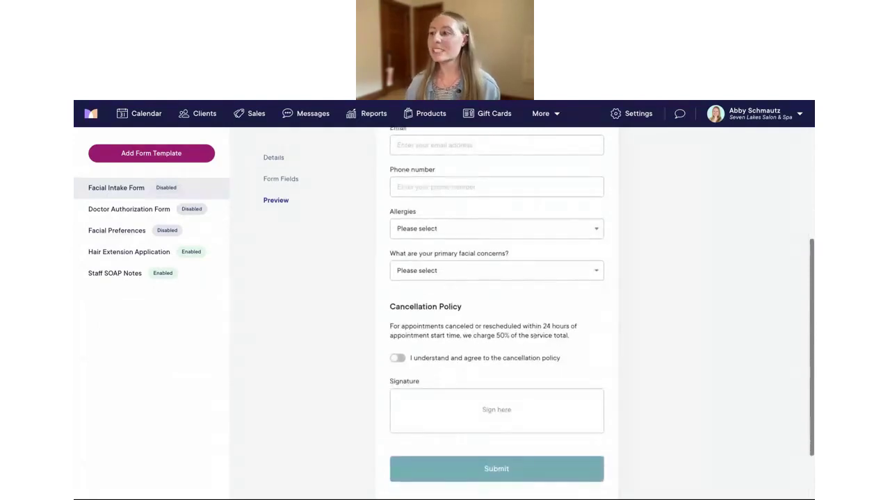
pyautogui.scroll(-1, 531, 334)
pyautogui.click(398, 335)
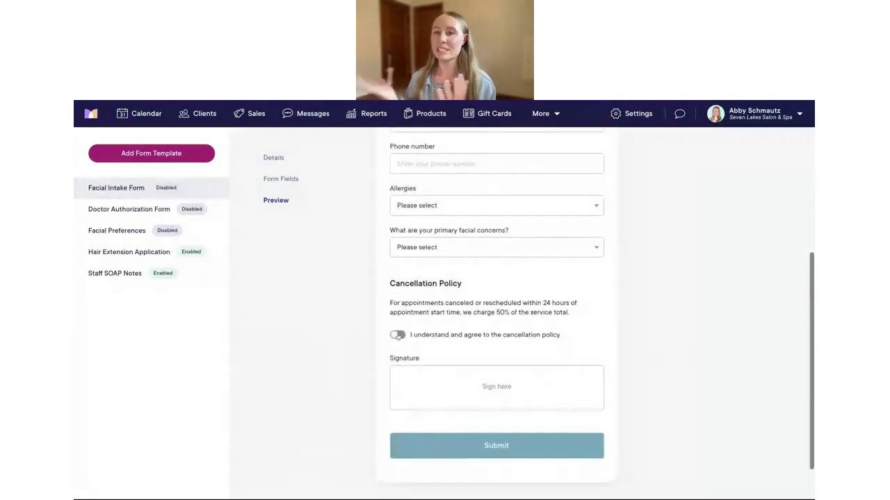
pyautogui.click(397, 335)
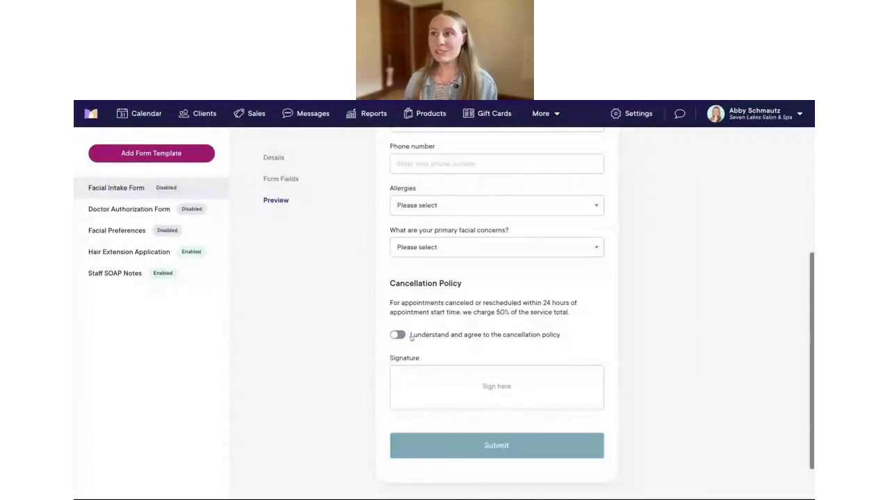
pyautogui.scroll(1, 565, 344)
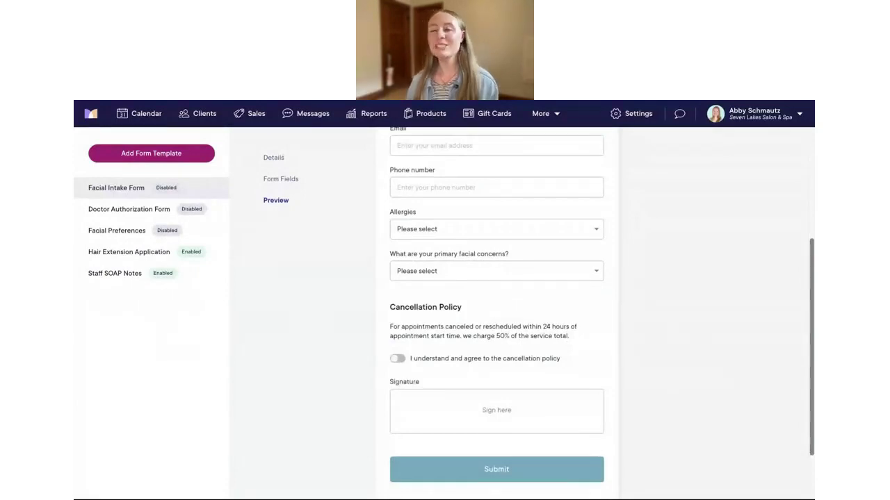
pyautogui.scroll(3, 496, 312)
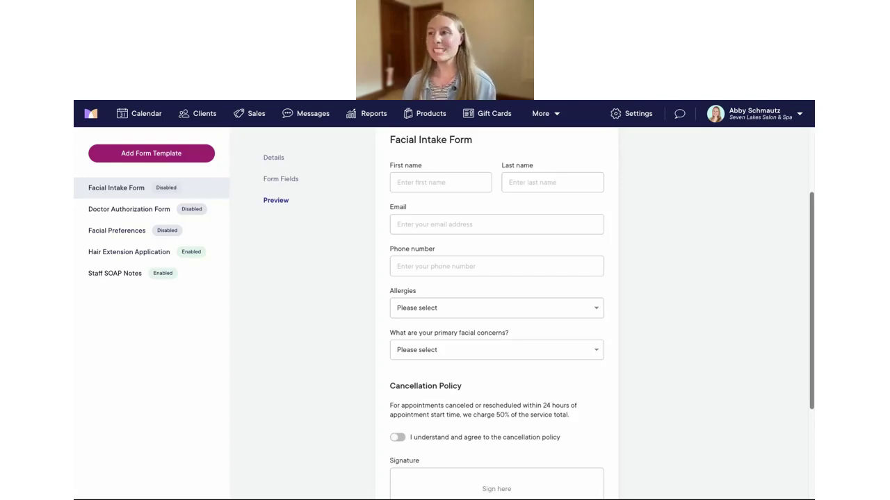
pyautogui.scroll(3, 329, 353)
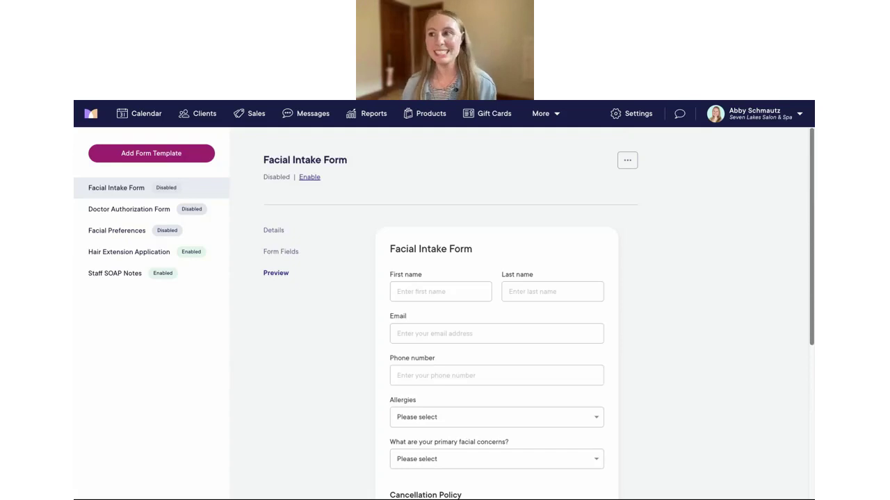
pyautogui.scroll(-5, 496, 313)
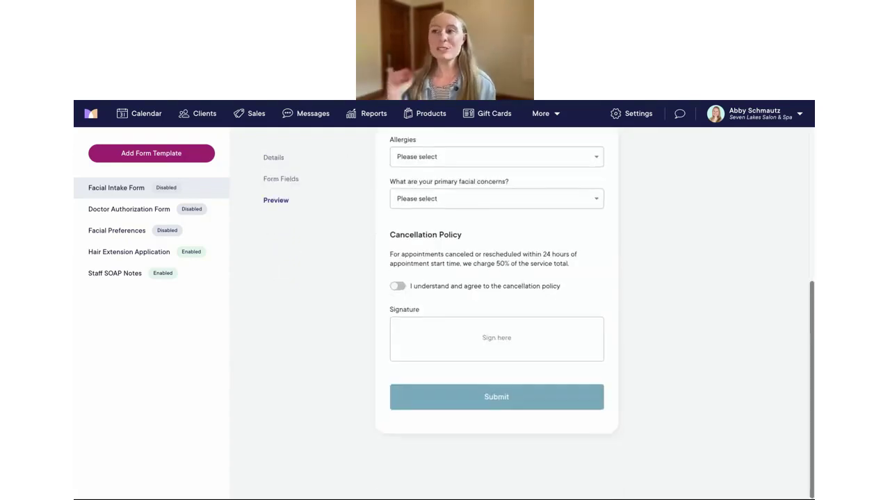
# Step: Enable the Facial Intake Form template and confirm the activation
pyautogui.scroll(5, 496, 312)
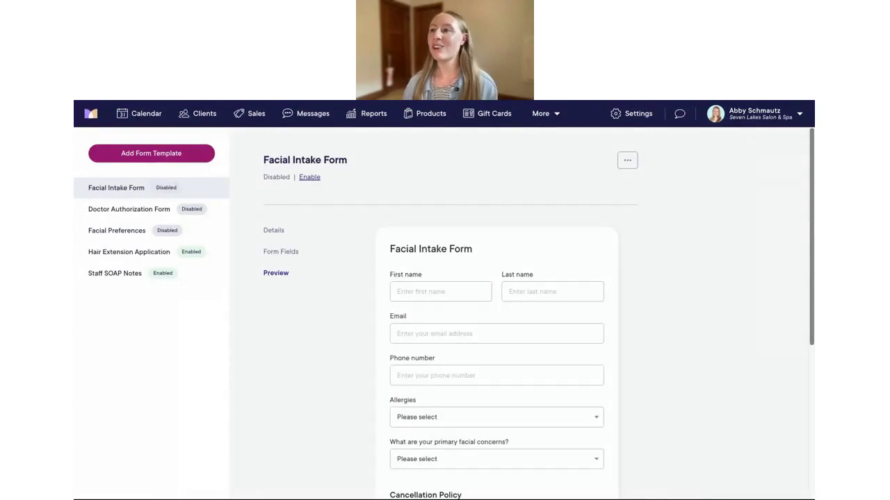
pyautogui.click(309, 178)
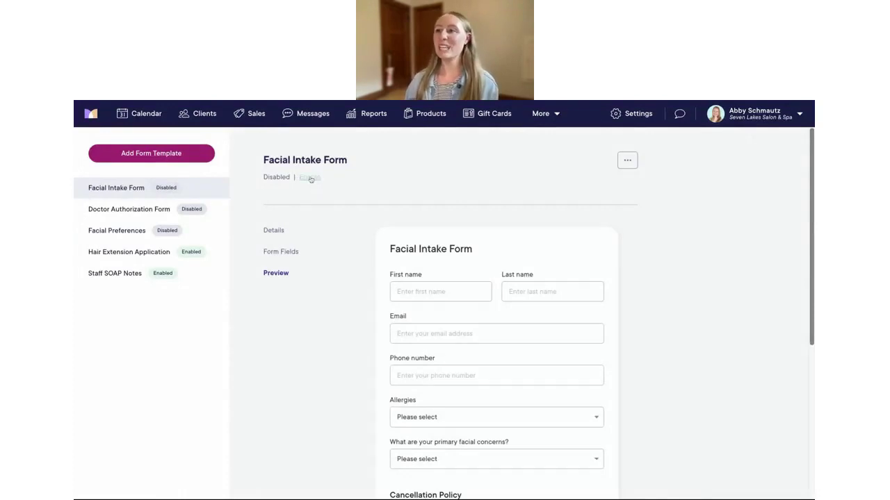
pyautogui.click(311, 178)
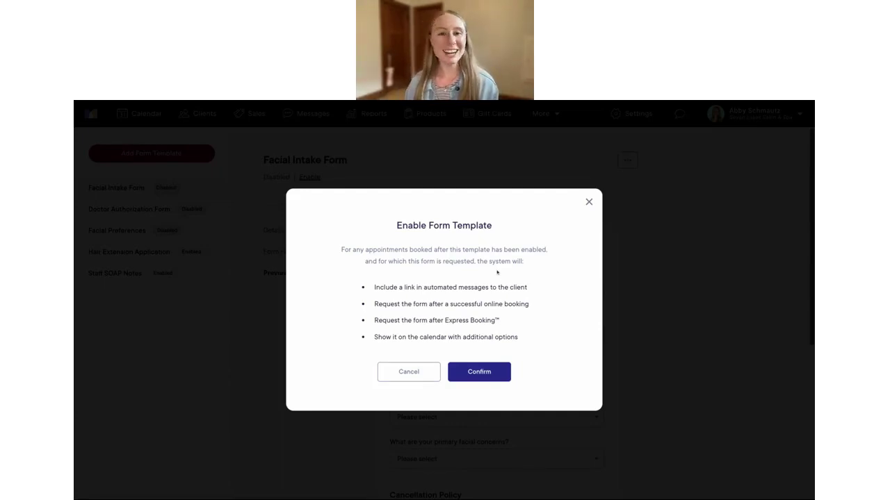
pyautogui.click(482, 371)
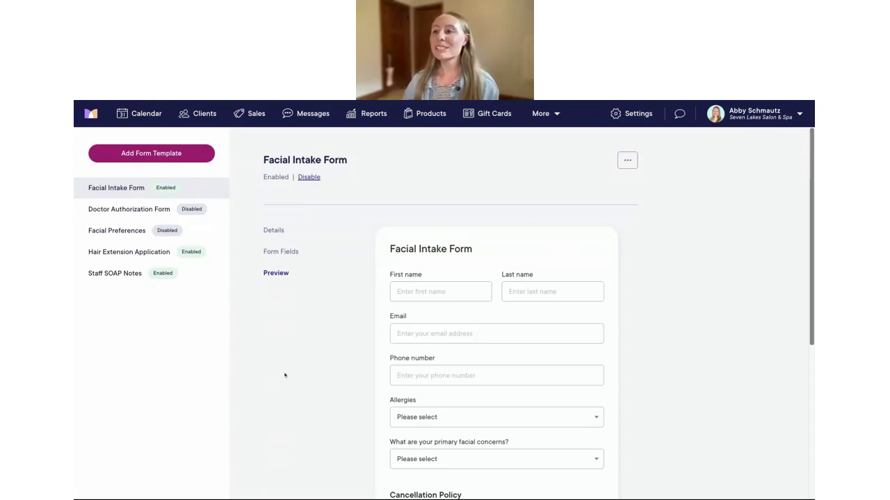
# Step: Review the enabled template's details, including who fills it out, how often and for which appointments
pyautogui.click(275, 231)
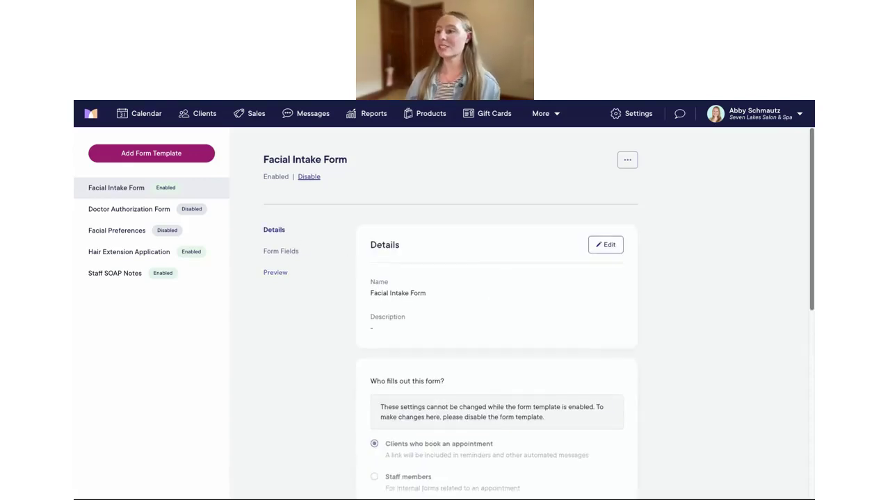
pyautogui.scroll(-5, 497, 313)
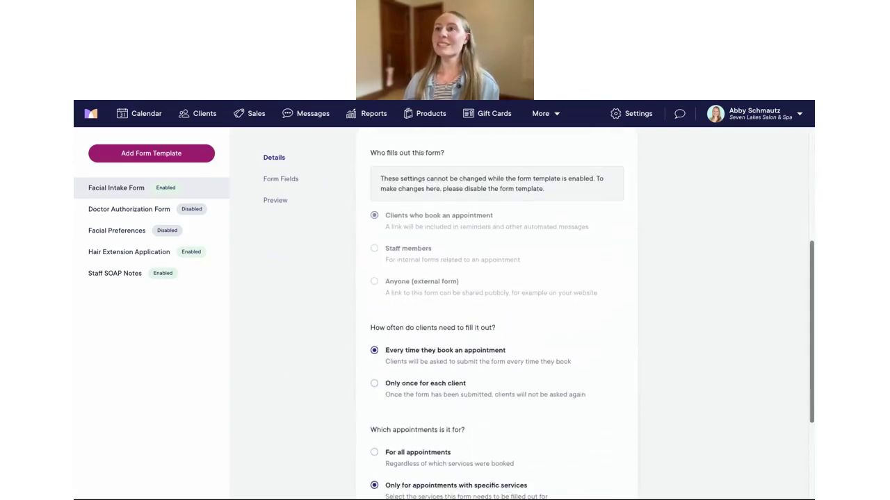
pyautogui.scroll(-2, 216, 154)
pyautogui.scroll(6, 216, 154)
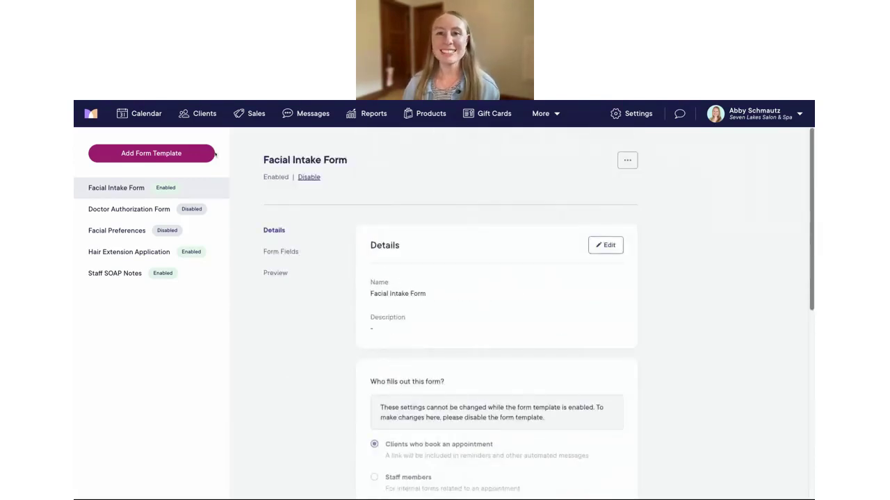
# Step: Start a calendar appointment for Tuesday, Aug 15 at 4:00 PM in the third staff member's column and assign the second matching existing client
pyautogui.click(141, 115)
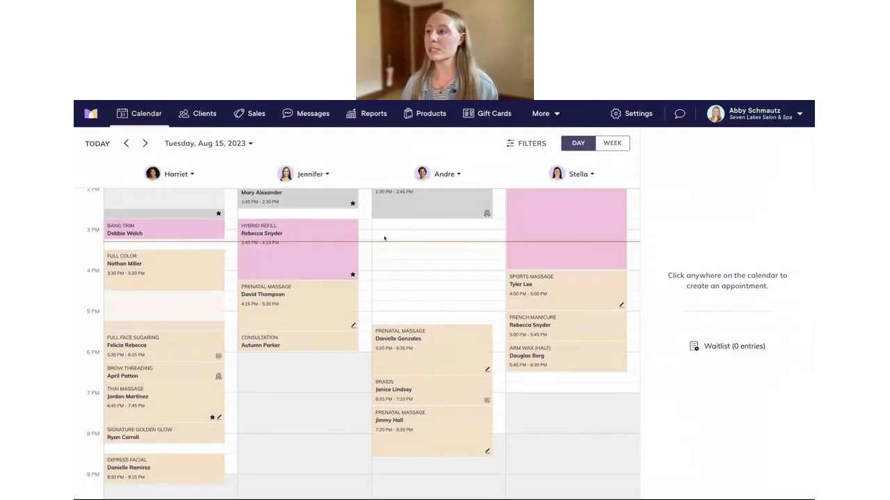
pyautogui.click(382, 282)
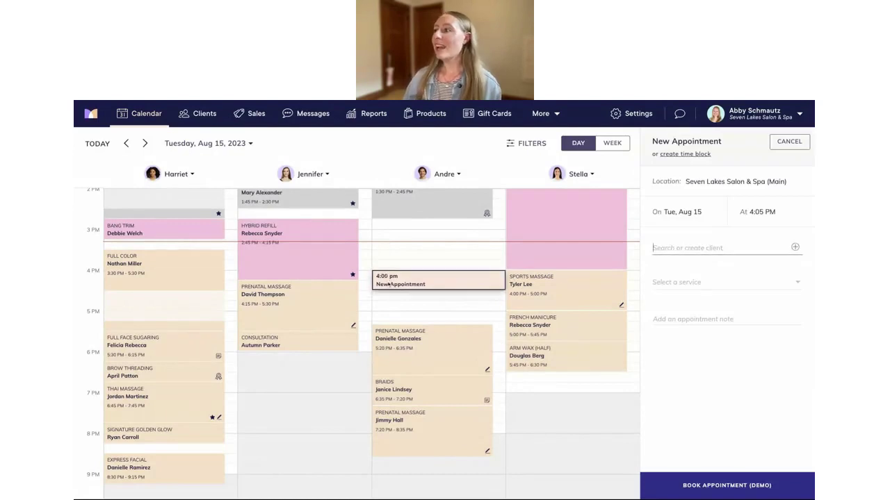
pyautogui.write('sara')
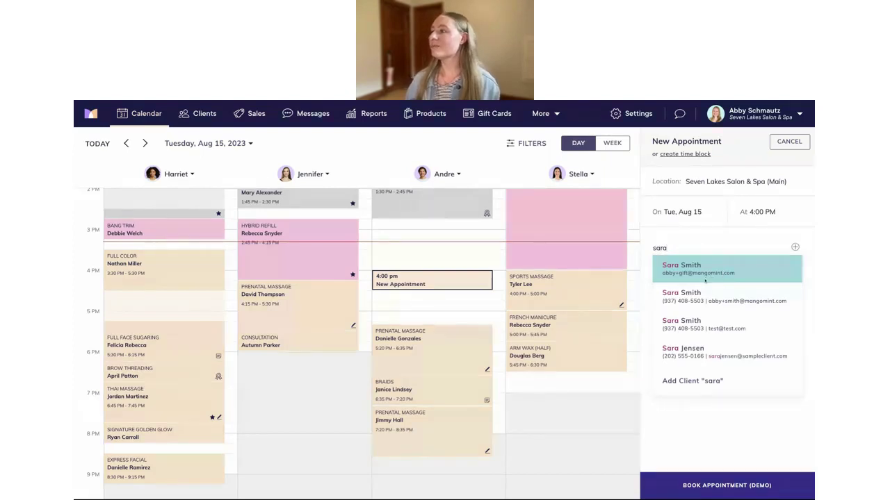
pyautogui.click(709, 297)
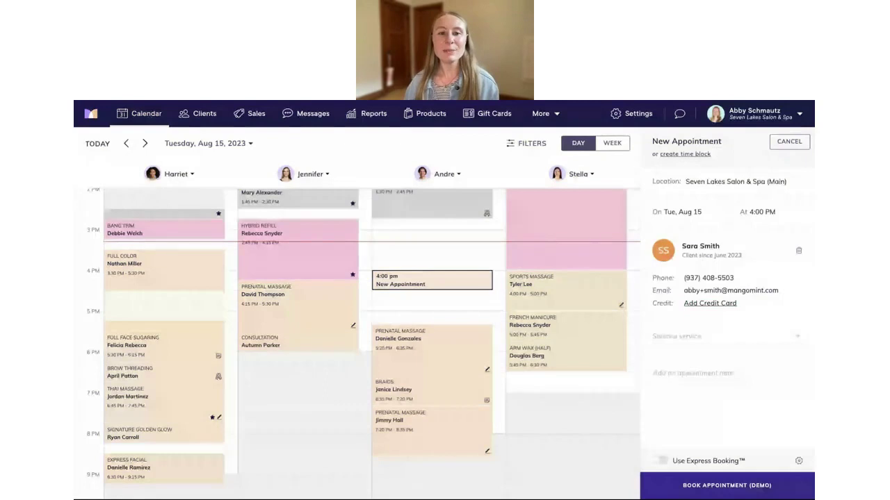
# Step: Book the appointment with the Signature Facial service and mark it as confirmed
pyautogui.click(671, 339)
pyautogui.write('facial')
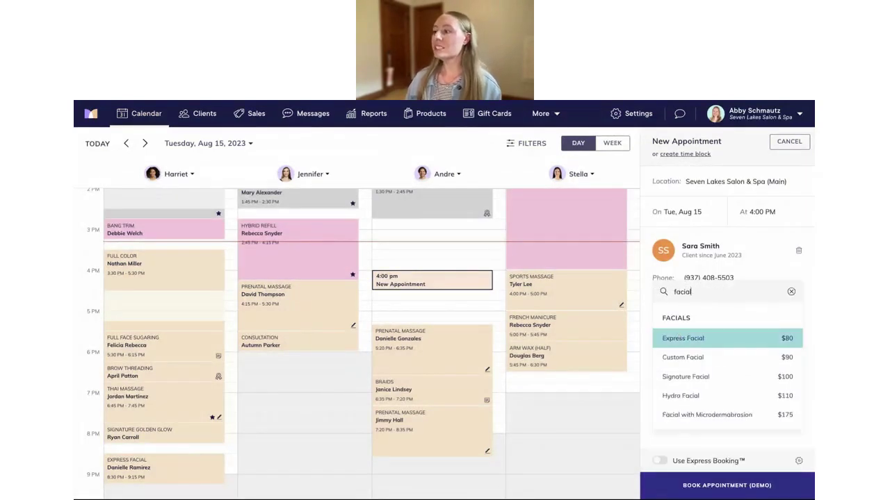
pyautogui.click(706, 379)
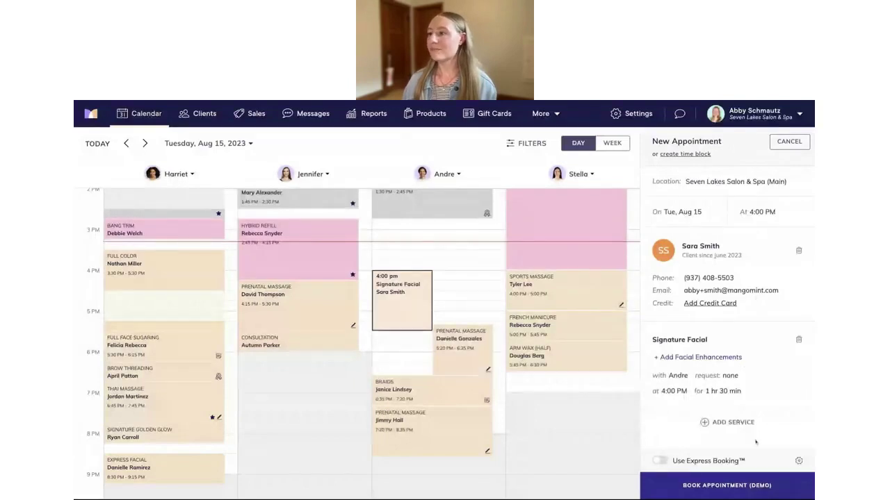
pyautogui.click(721, 485)
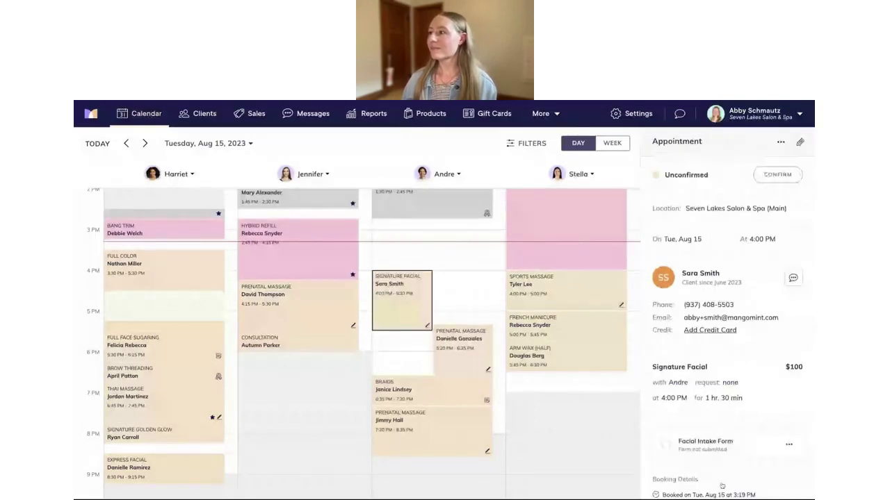
pyautogui.click(775, 176)
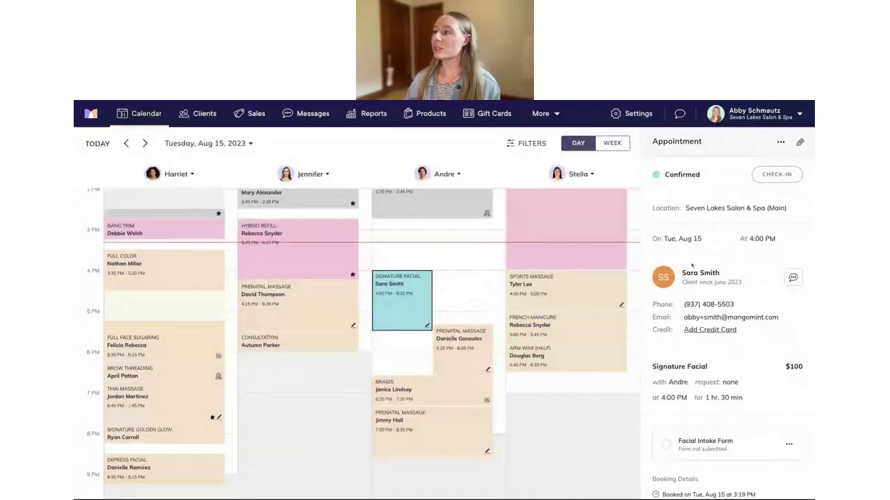
# Step: Review the submitted Facial Intake Form on the 4:00 PM Signature Facial appointment through to the signature, and close the submission
pyautogui.scroll(-3, 691, 264)
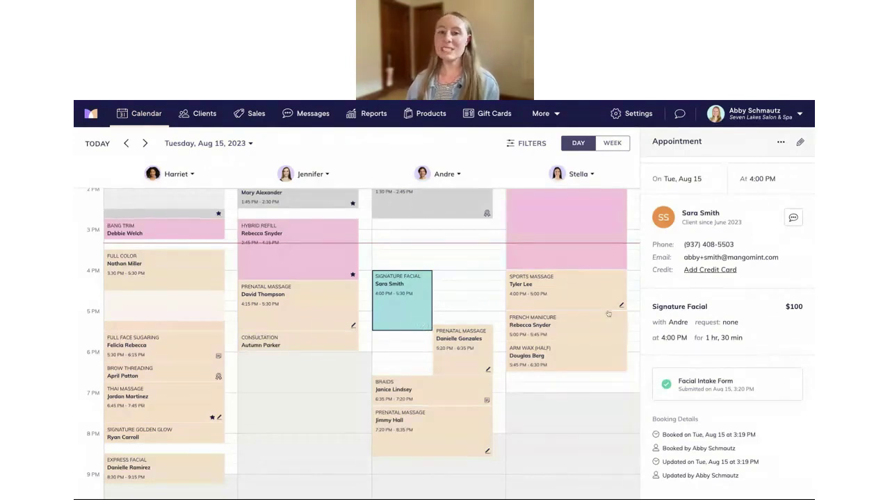
pyautogui.scroll(-1, 741, 335)
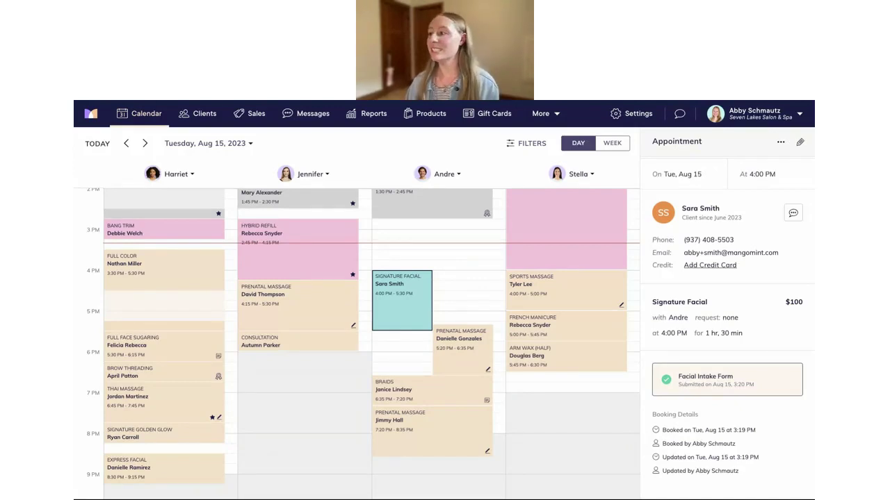
pyautogui.click(709, 380)
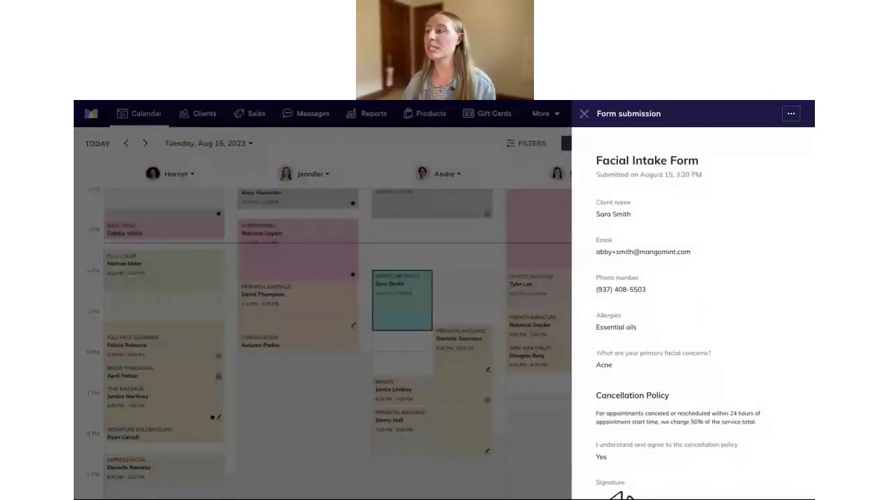
pyautogui.scroll(-2, 603, 202)
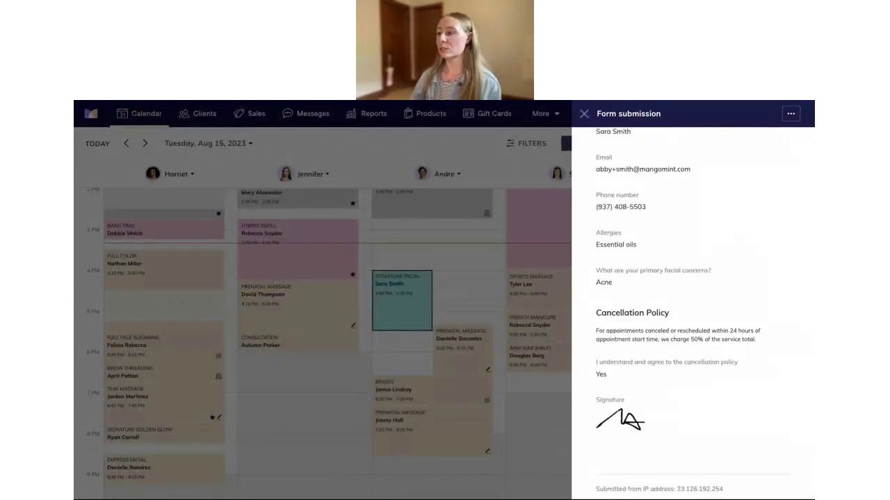
pyautogui.scroll(-1, 613, 151)
pyautogui.scroll(3, 612, 151)
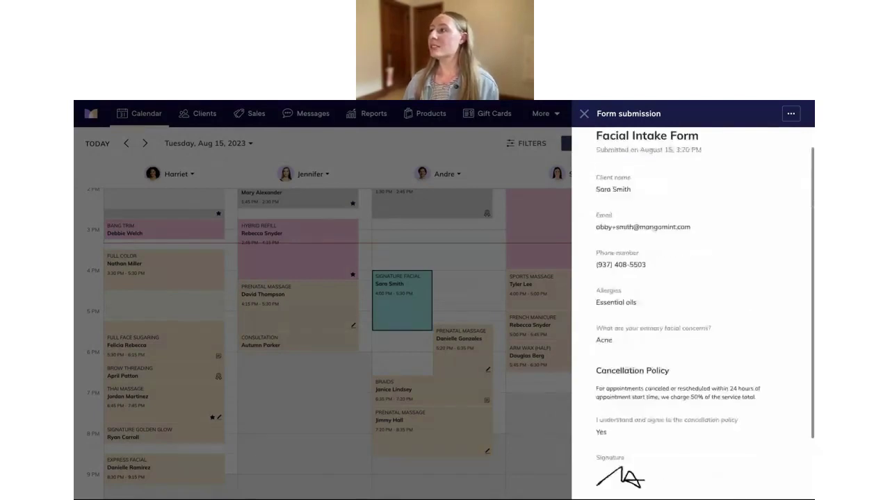
pyautogui.click(584, 113)
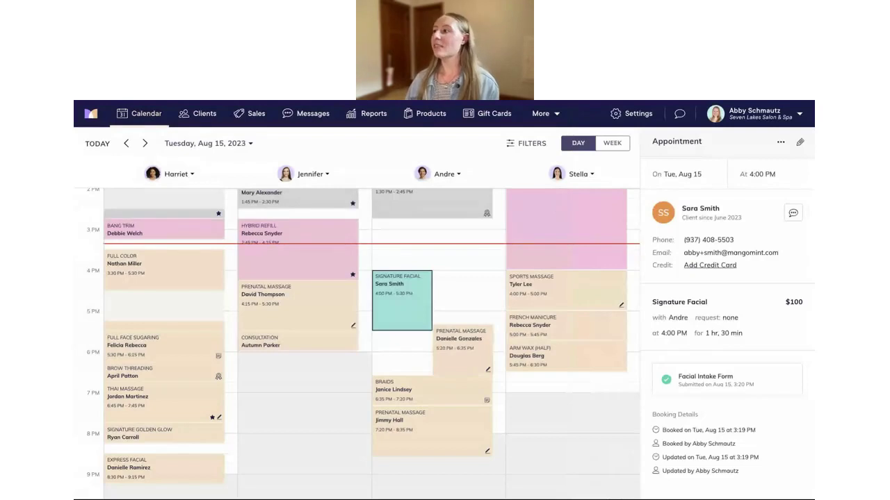
# Step: Open the client's details from the appointment, filter the timeline to forms and look through the submissions
pyautogui.click(700, 209)
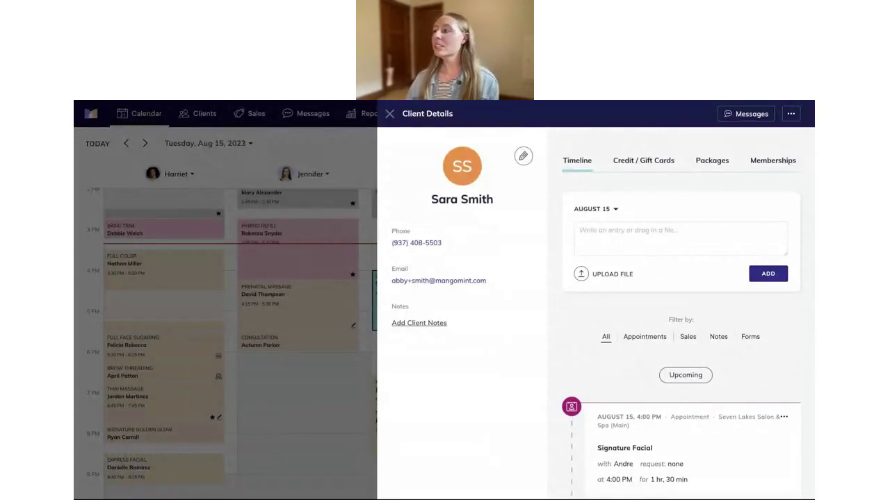
pyautogui.click(750, 337)
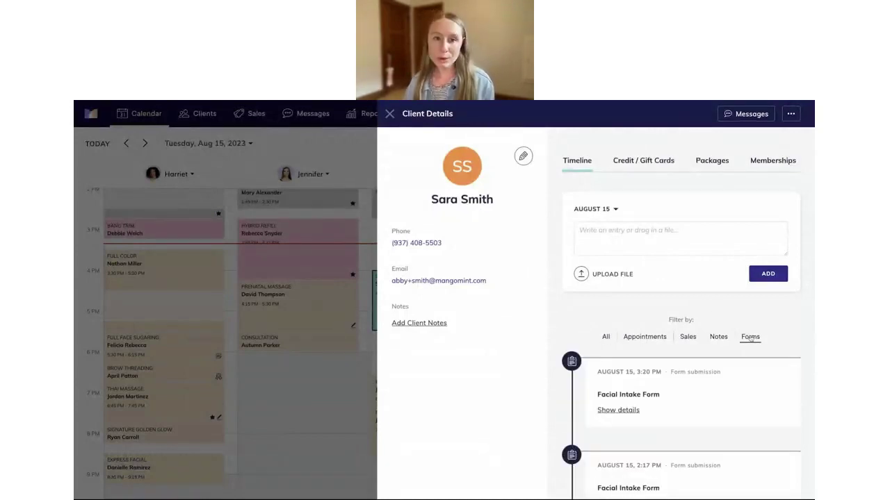
pyautogui.scroll(-1, 695, 330)
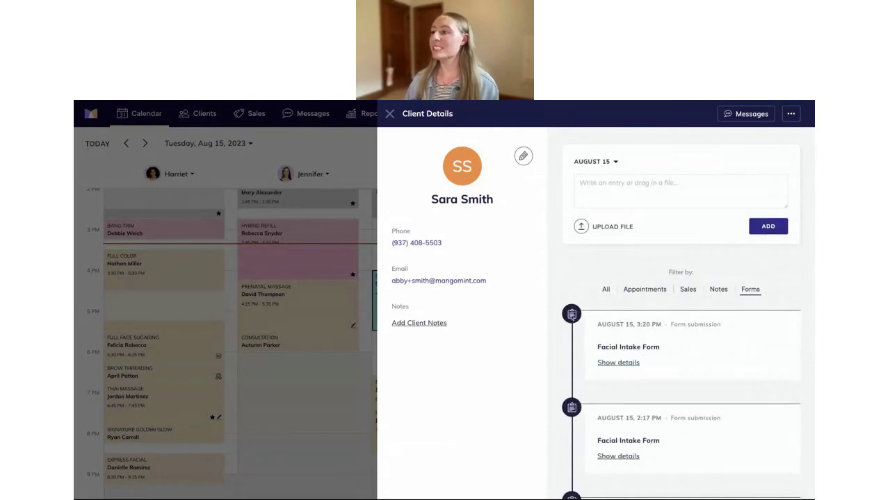
pyautogui.scroll(-2, 690, 363)
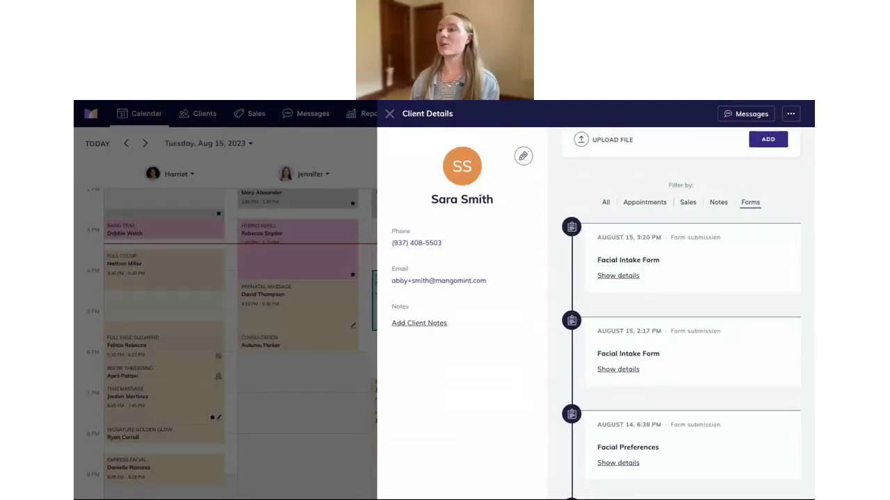
pyautogui.scroll(1, 681, 312)
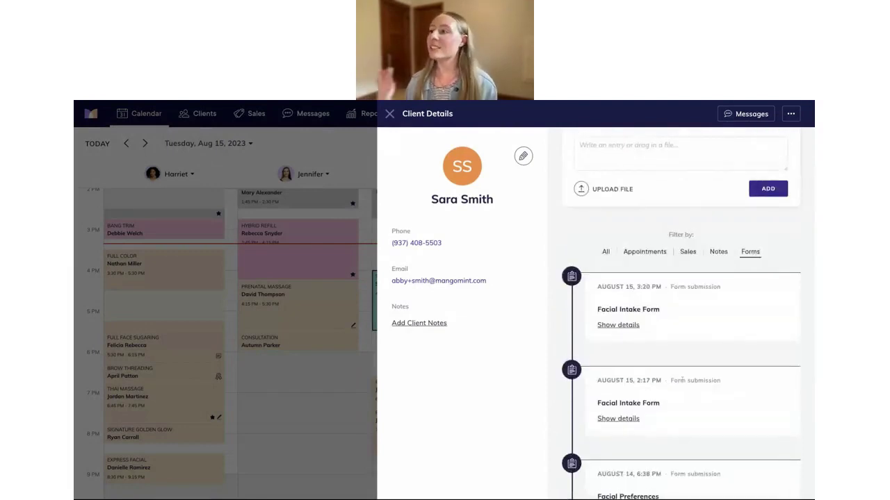
# Step: View the details of the Facial Intake Form submission from August 15, 3:20 PM, and return to the calendar
pyautogui.click(618, 325)
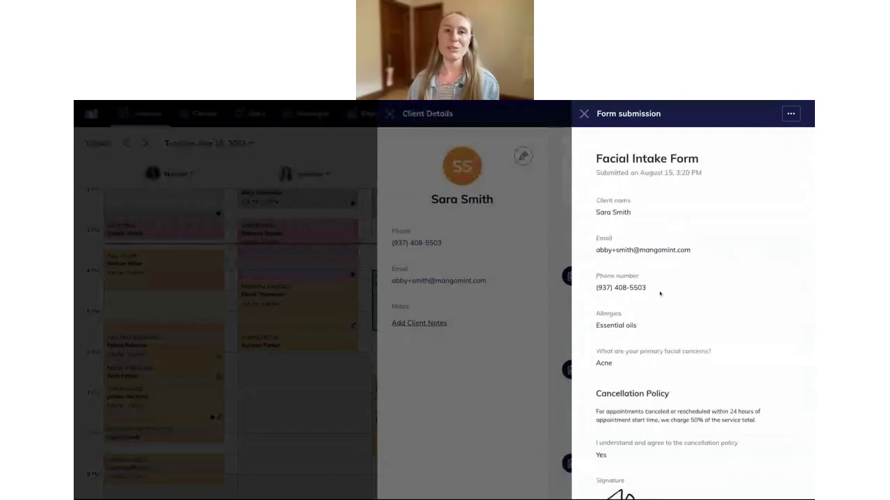
pyautogui.scroll(-2, 659, 293)
pyautogui.scroll(2, 695, 313)
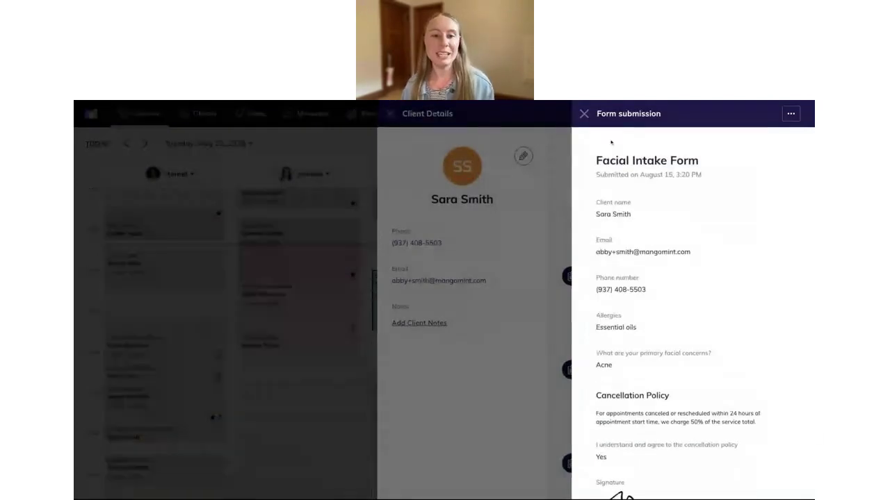
pyautogui.click(588, 118)
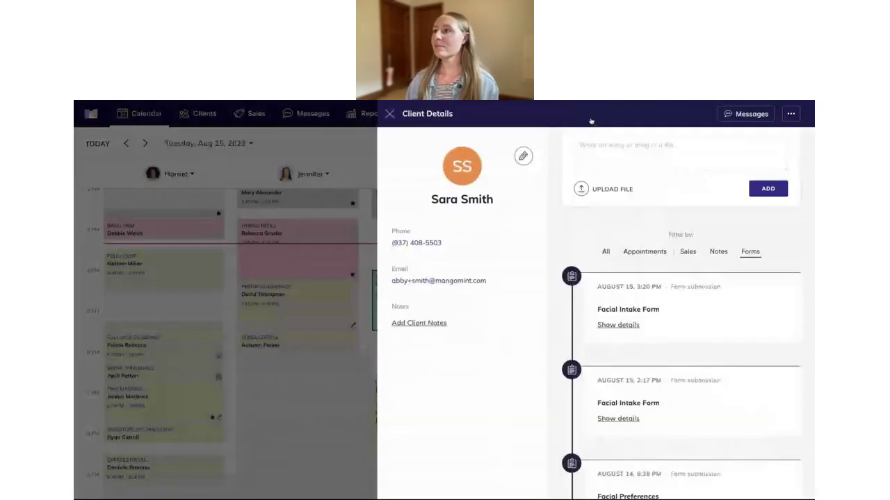
pyautogui.click(390, 114)
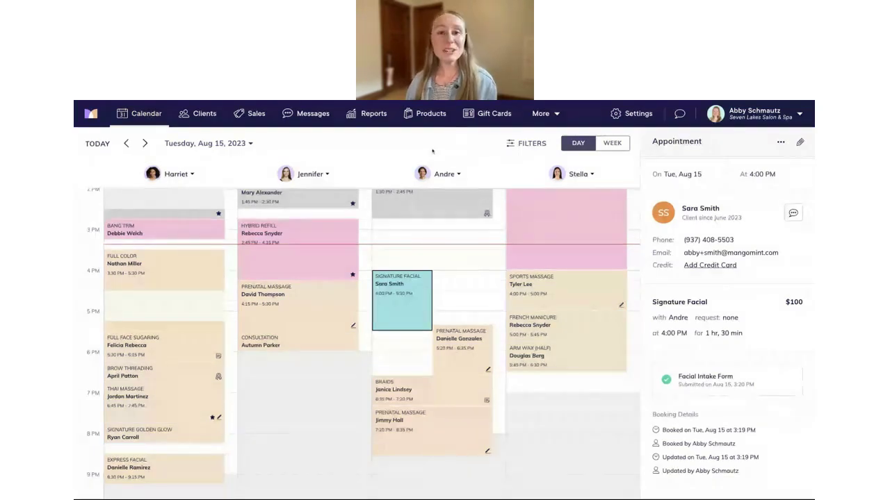
# Step: Open the Automated Messages settings and find the Appointment Booked messages sent for all bookings
pyautogui.click(632, 115)
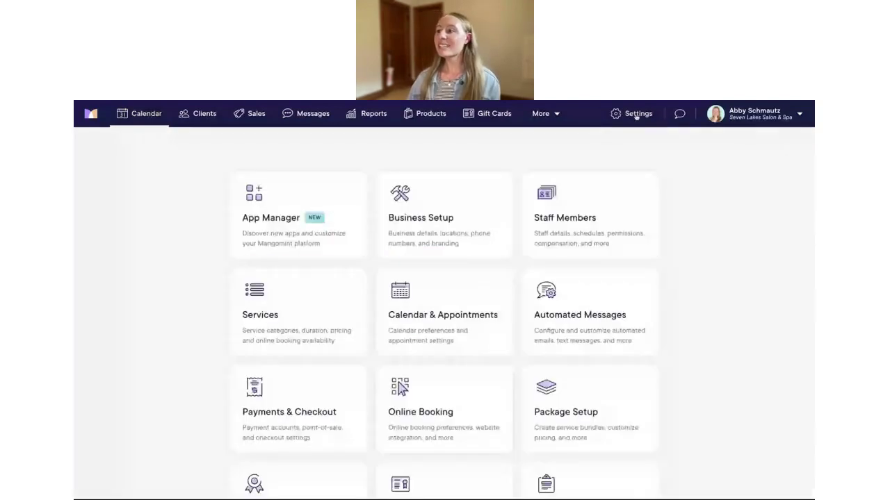
pyautogui.scroll(-1, 685, 176)
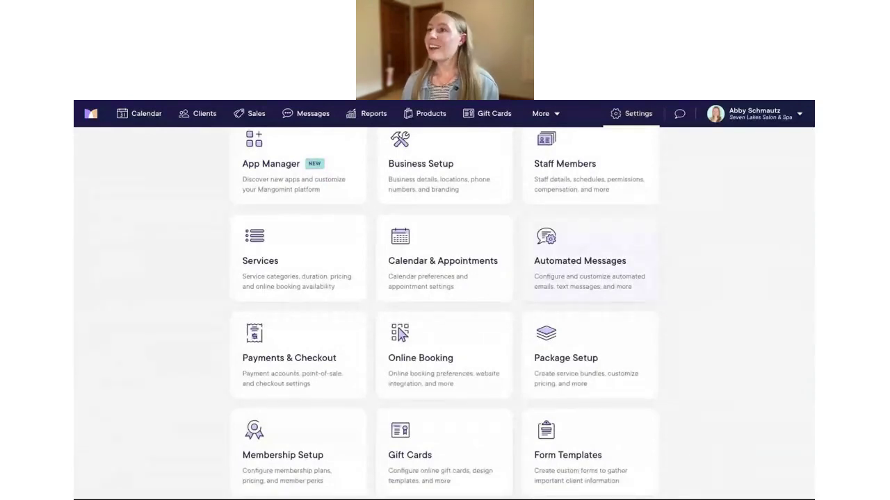
pyautogui.click(579, 261)
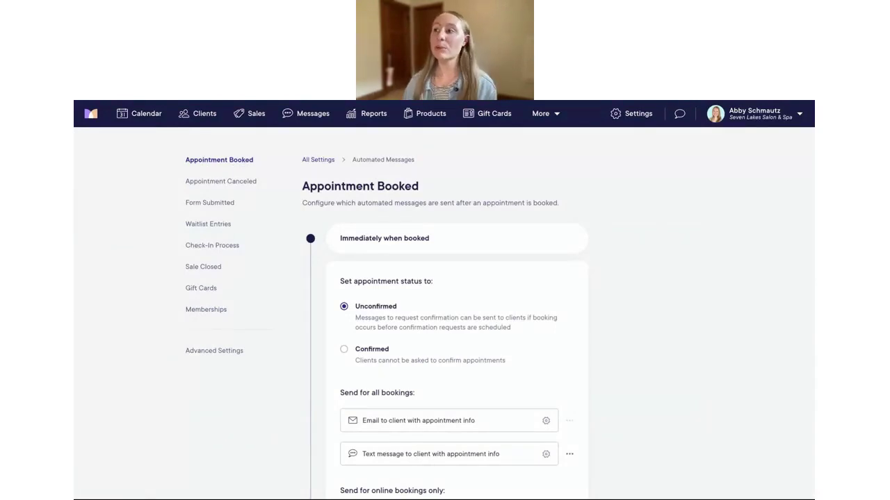
pyautogui.scroll(-2, 510, 223)
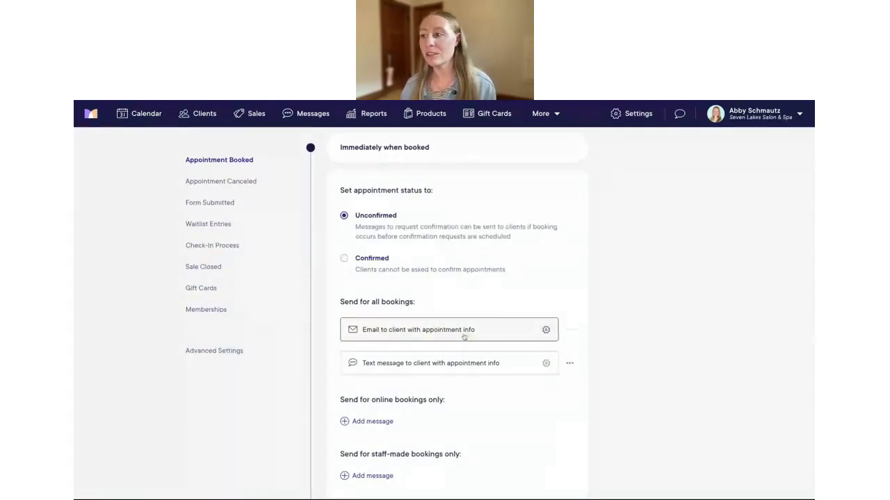
# Step: Review the preview of the email to client with appointment info, including its form request and cancellation policy, and close it
pyautogui.click(546, 330)
pyautogui.scroll(-3, 670, 313)
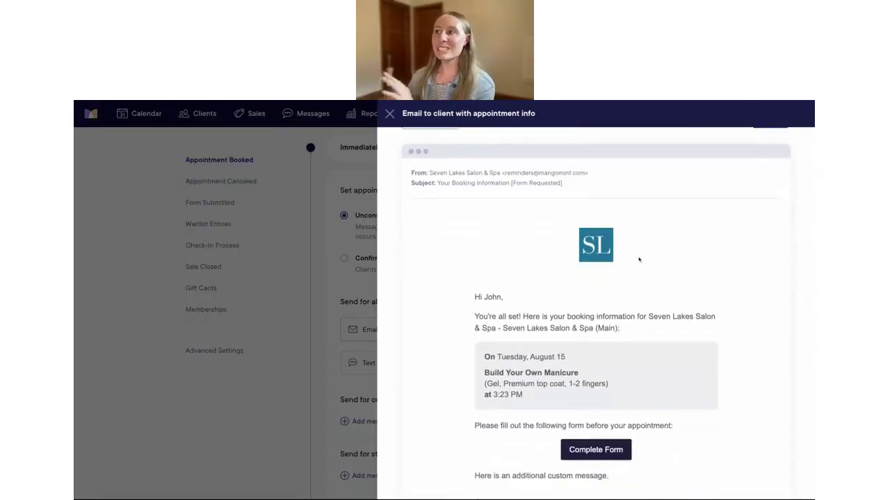
pyautogui.scroll(2, 583, 291)
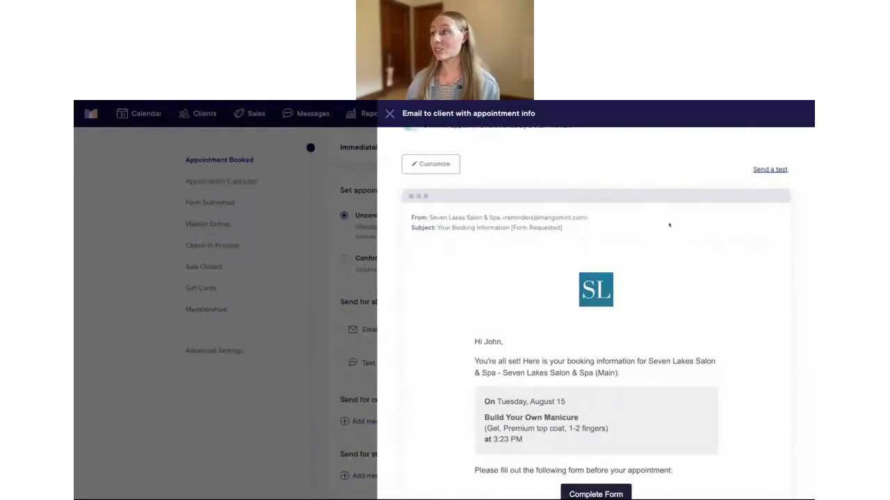
pyautogui.scroll(-2, 668, 224)
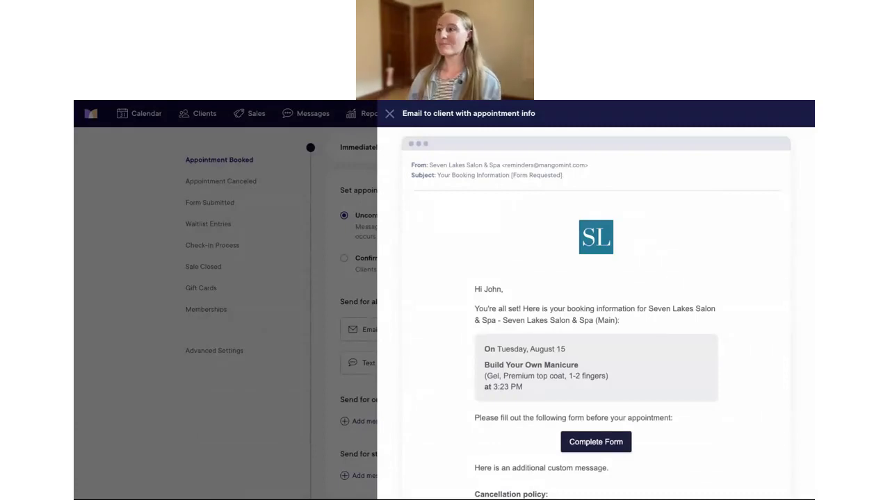
pyautogui.scroll(-2, 570, 184)
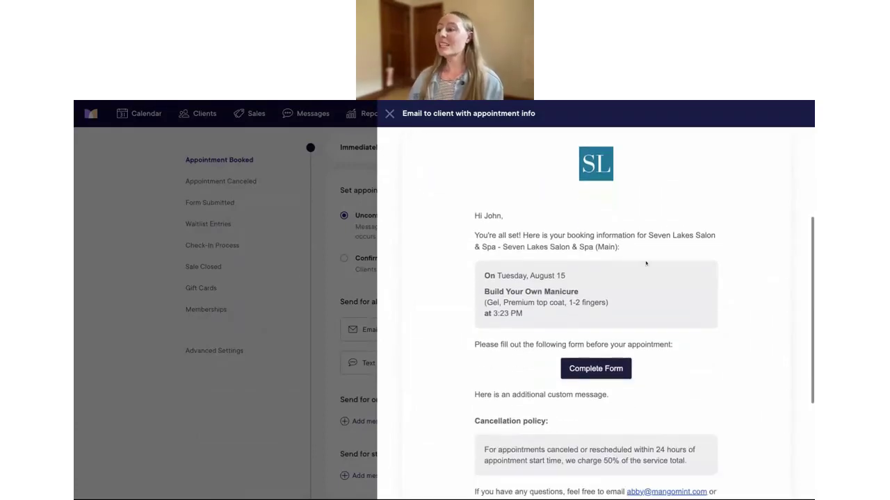
pyautogui.scroll(-1, 645, 263)
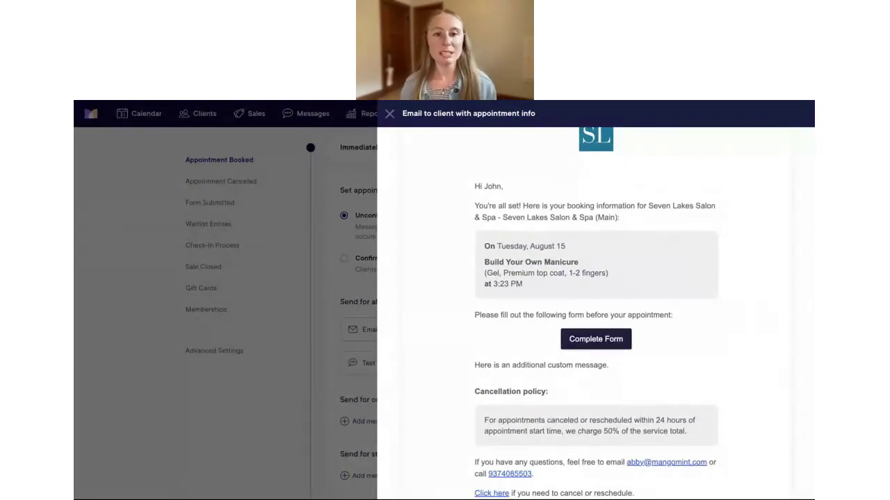
pyautogui.scroll(1, 596, 313)
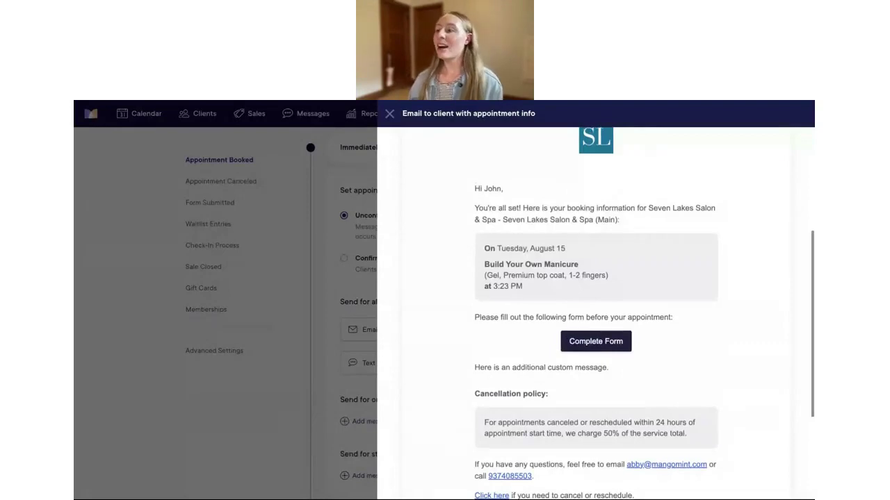
pyautogui.scroll(3, 498, 328)
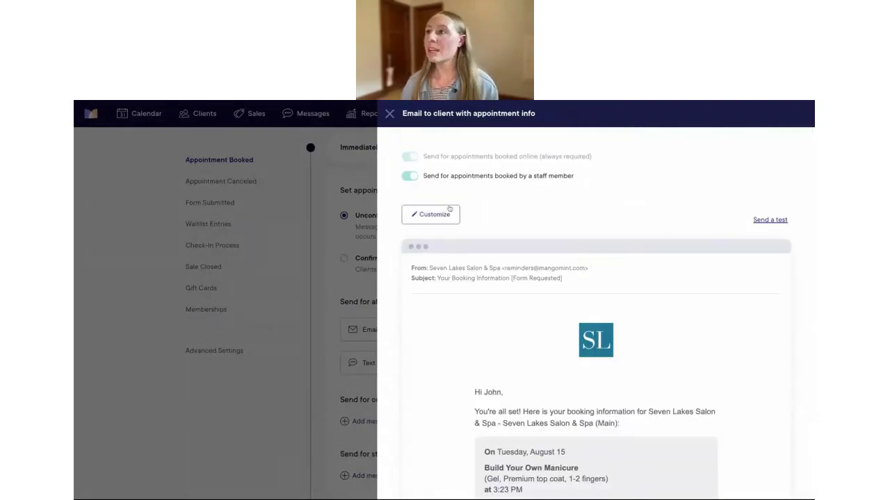
pyautogui.click(390, 114)
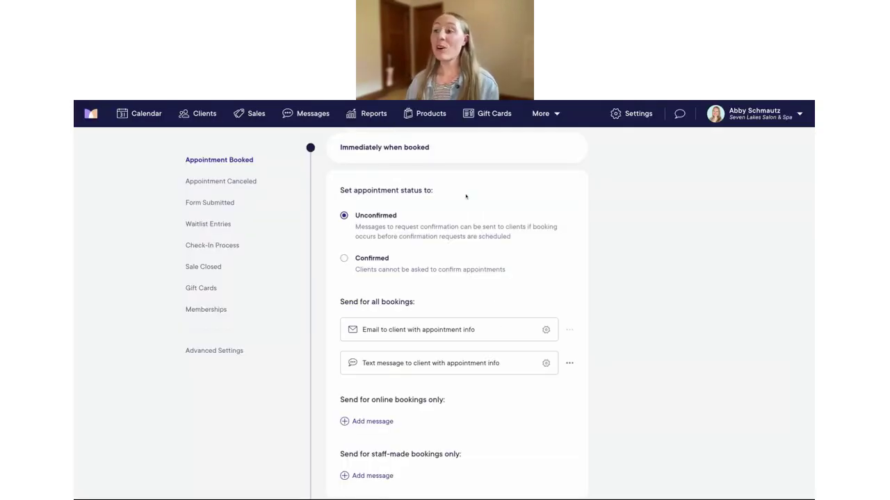
# Step: In the text message to client with appointment info, switch Include form requests off and back on to compare the preview
pyautogui.scroll(-2, 558, 276)
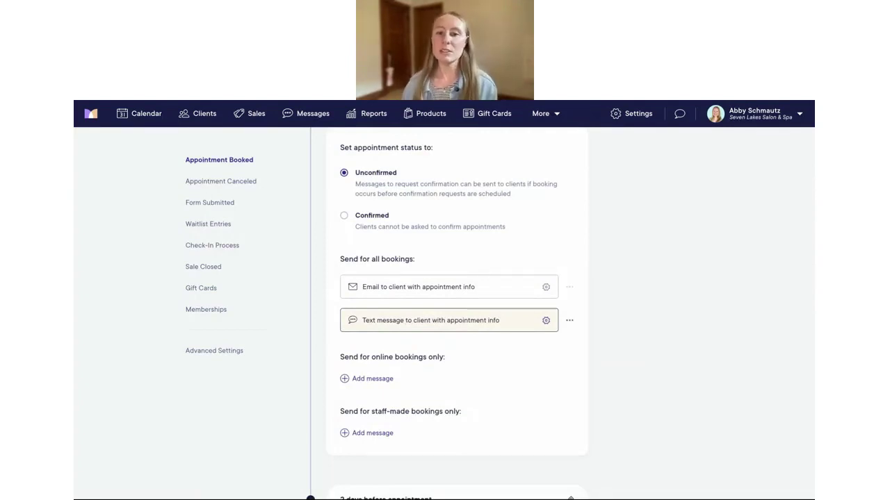
pyautogui.click(417, 325)
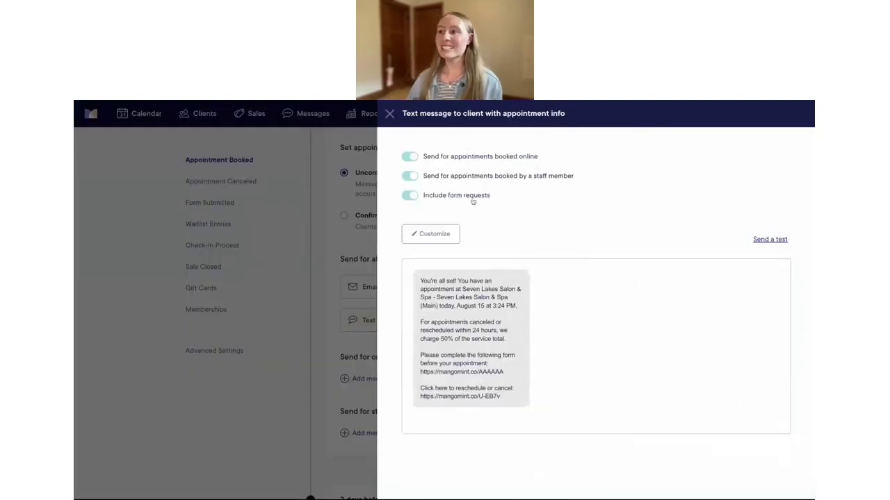
pyautogui.click(411, 196)
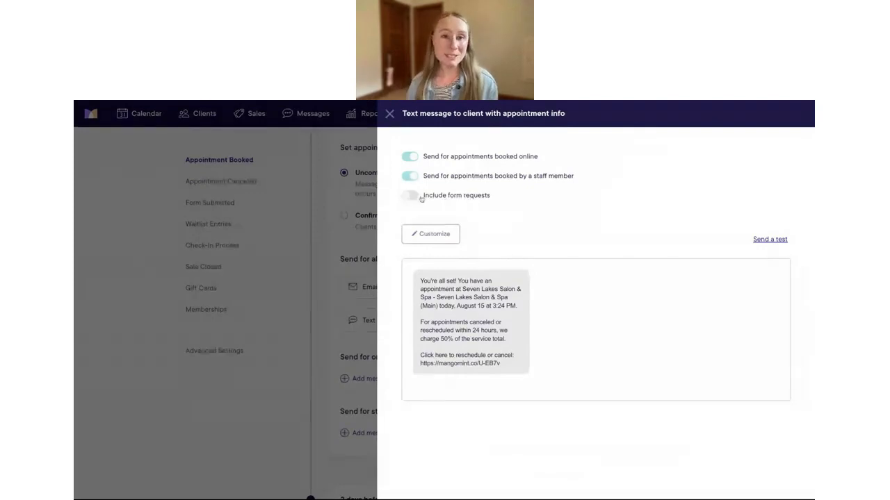
pyautogui.click(411, 197)
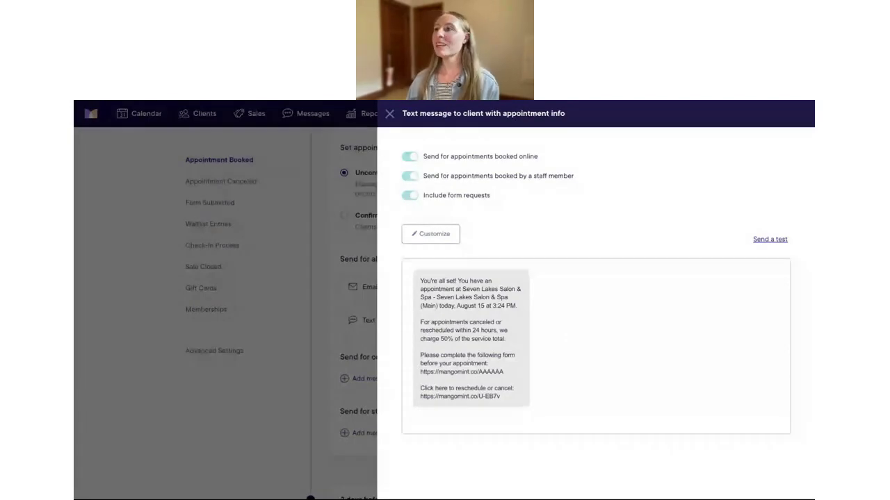
pyautogui.click(390, 114)
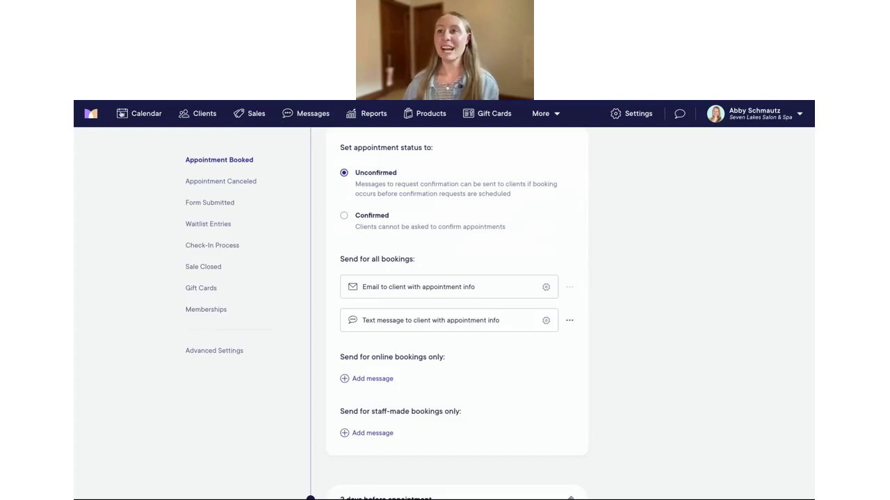
# Step: Return to the calendar, check the form attached to the 5:20 PM Prenatal Massage appointment, and deselect the appointment
pyautogui.click(122, 115)
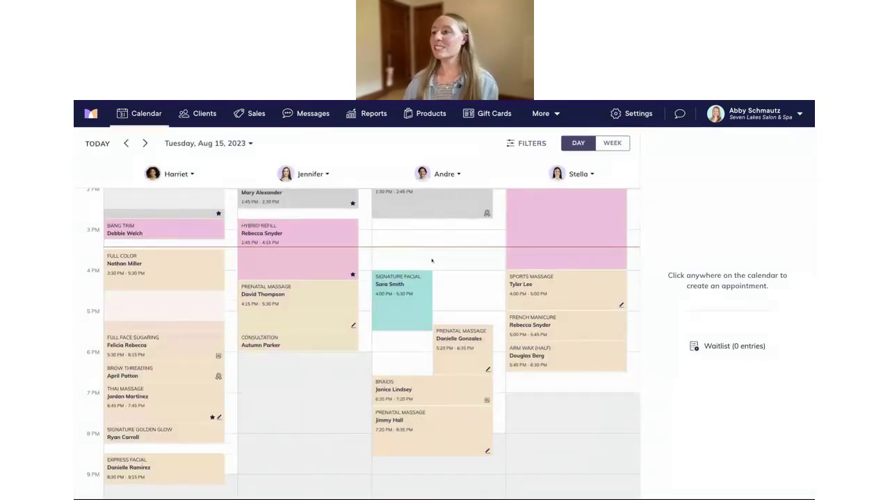
pyautogui.click(463, 364)
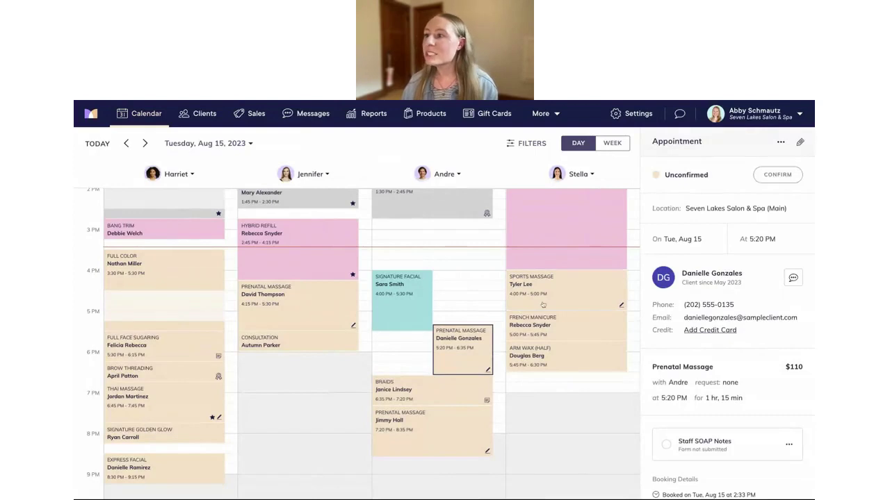
pyautogui.click(460, 276)
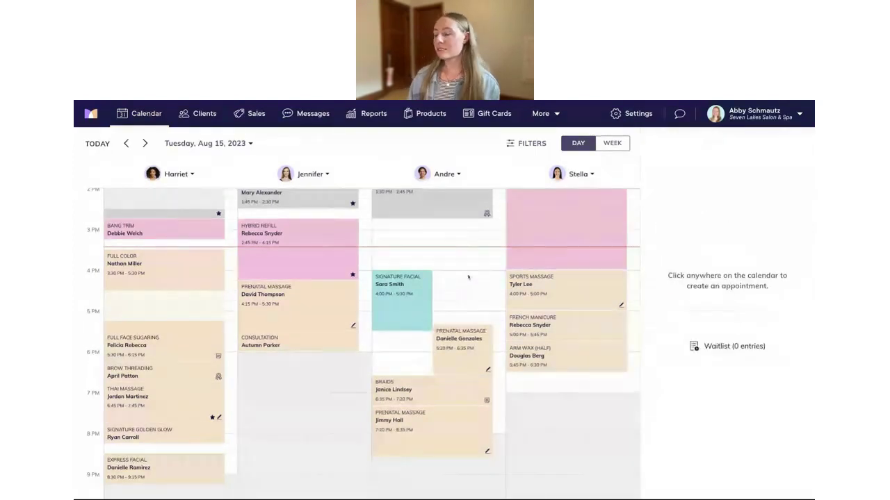
# Step: Book a Custom Facial for an existing client at 4:05 PM on Aug 15, beside the 4:00 PM Signature Facial
pyautogui.click(468, 277)
pyautogui.write('e')
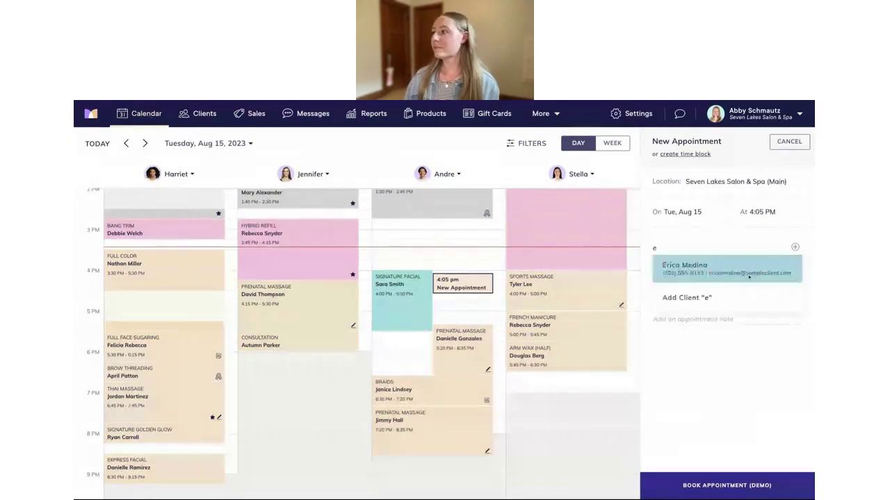
pyautogui.click(749, 276)
pyautogui.write('fac')
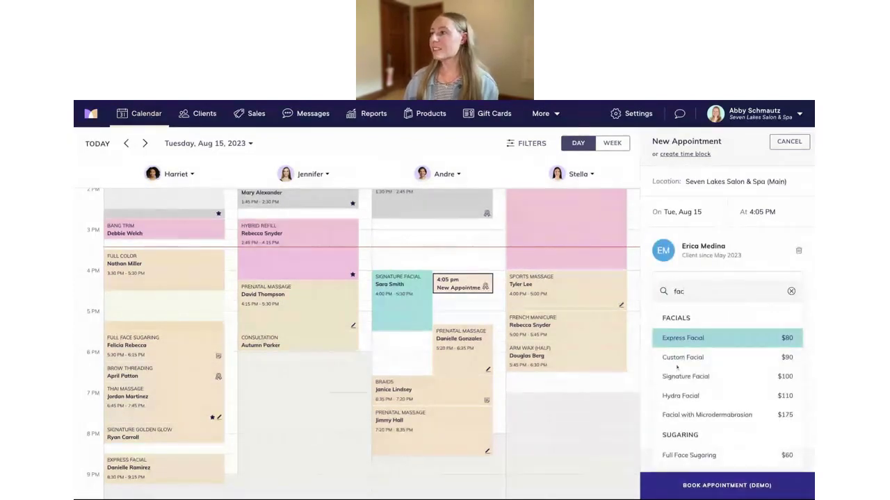
pyautogui.click(695, 357)
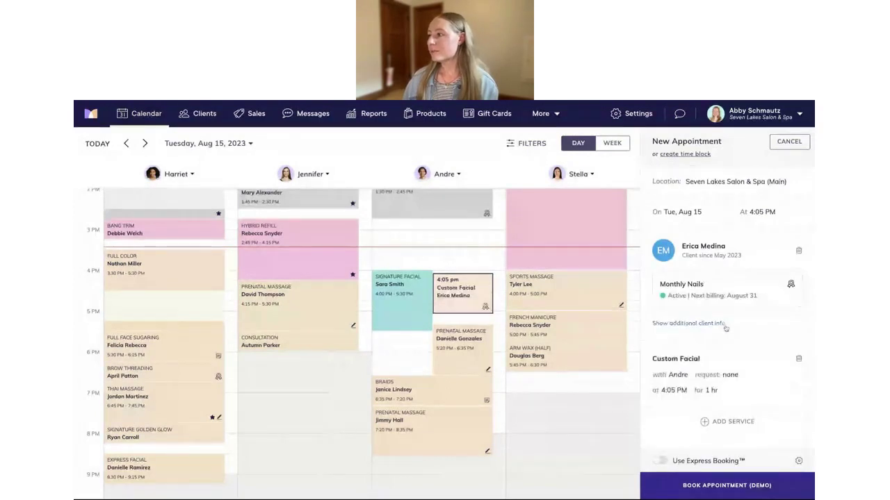
pyautogui.scroll(-1, 748, 370)
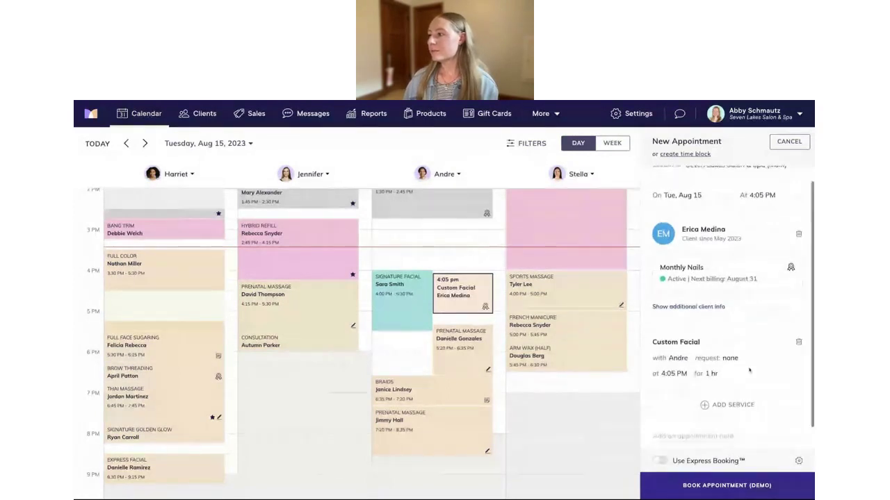
pyautogui.click(719, 488)
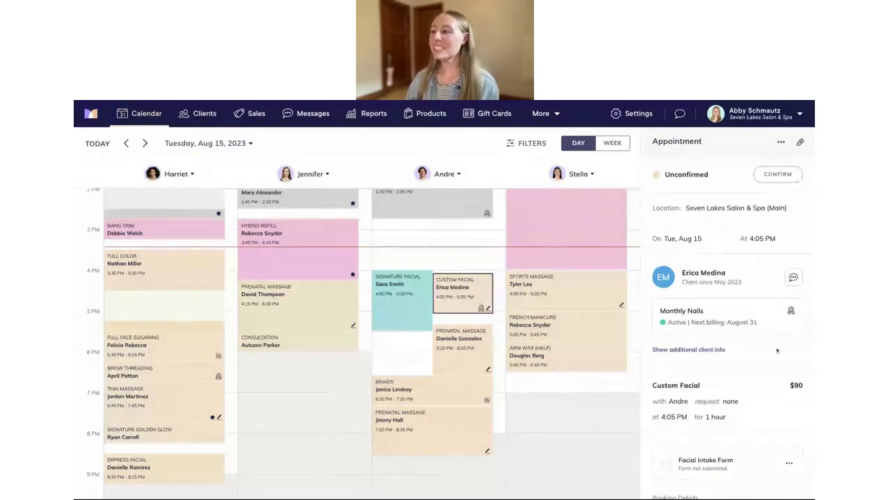
# Step: Open the text message request for the new appointment's Facial Intake Form, check its phone number field, and close it without sending
pyautogui.scroll(-2, 697, 414)
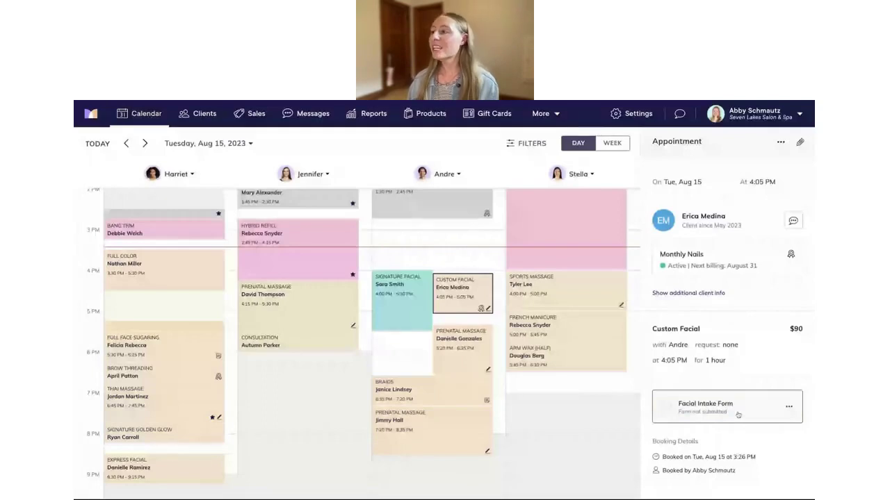
pyautogui.click(791, 409)
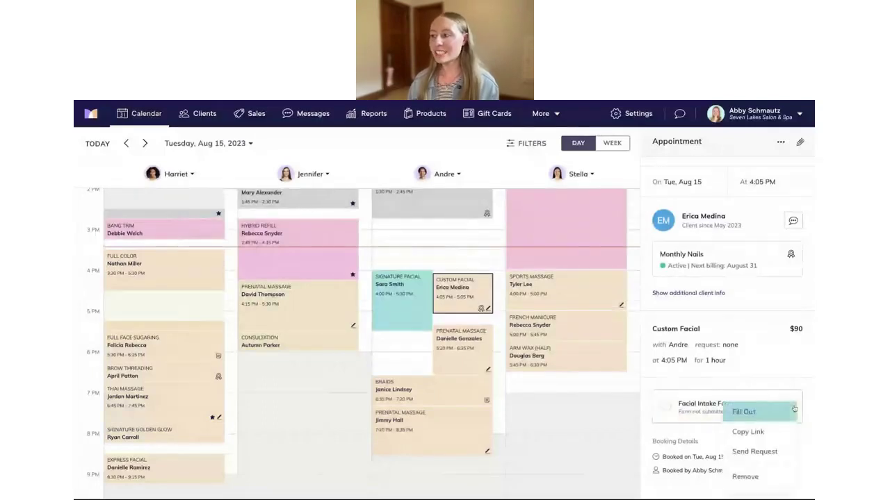
pyautogui.click(757, 453)
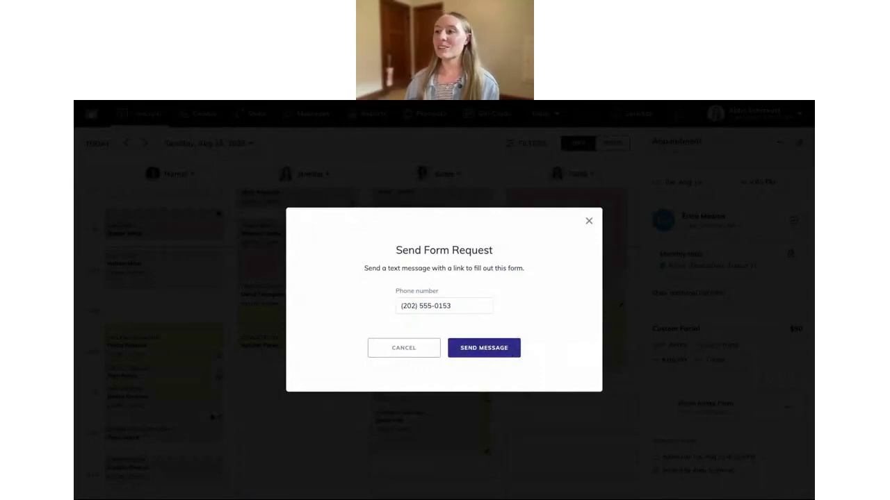
pyautogui.click(453, 305)
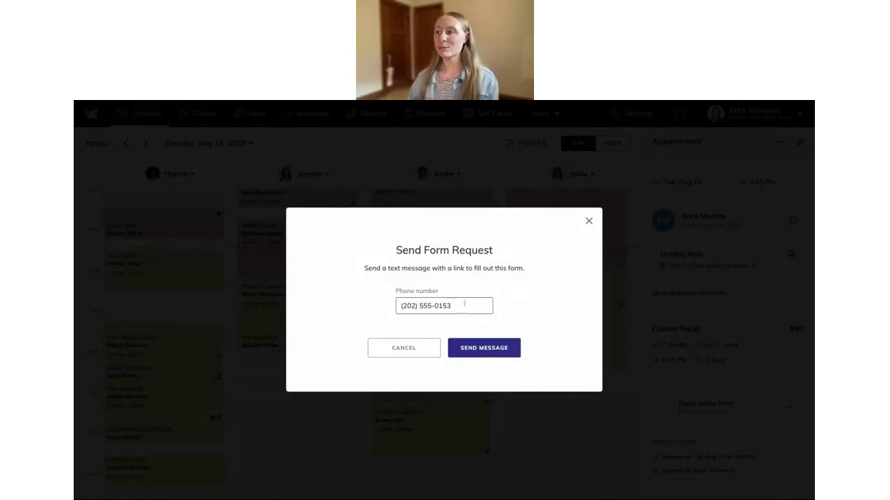
pyautogui.click(588, 222)
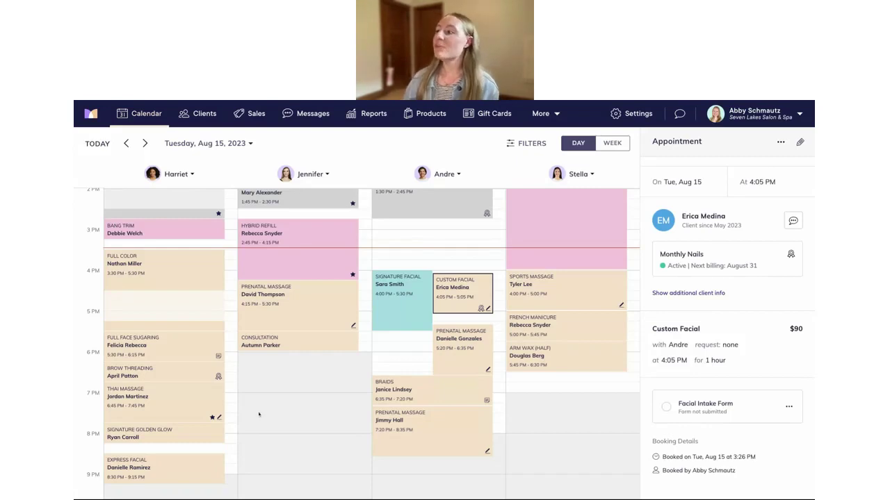
# Step: Open the appointment's Facial Intake Form for filling out, view its fields, and close it without submitting
pyautogui.click(788, 407)
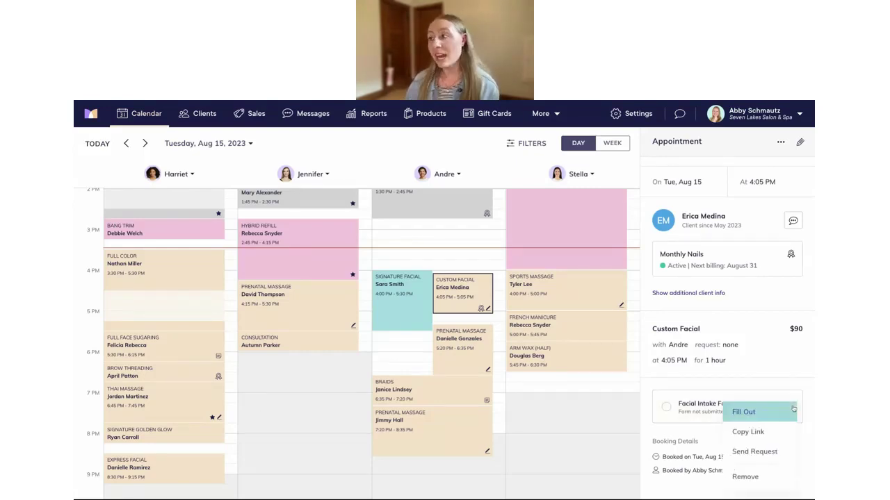
pyautogui.click(744, 412)
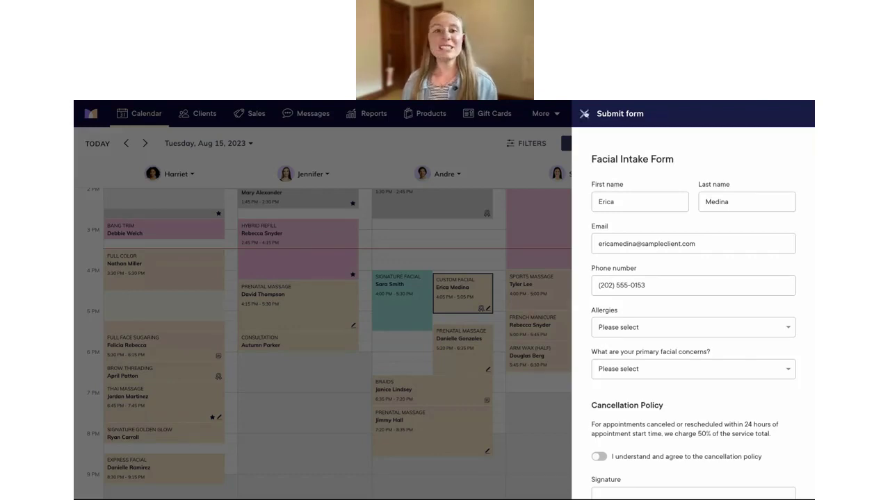
pyautogui.click(583, 114)
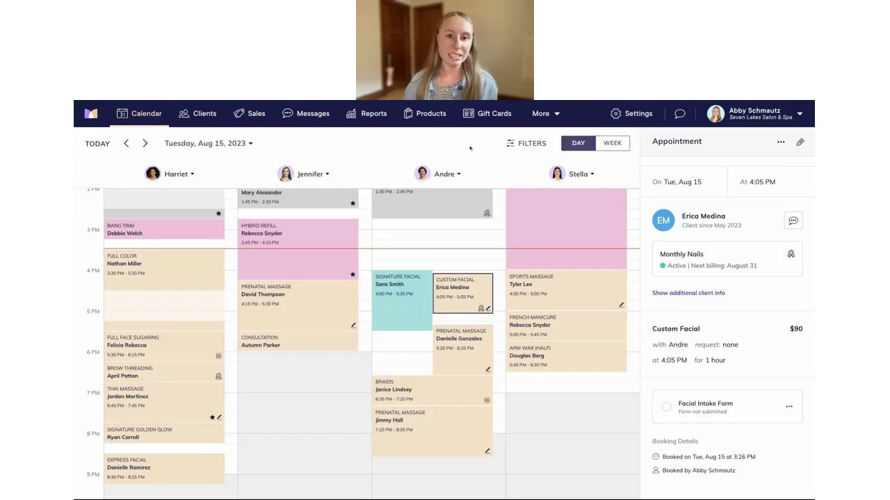
# Step: Open the form templates settings and display the Staff SOAP Notes template
pyautogui.click(629, 119)
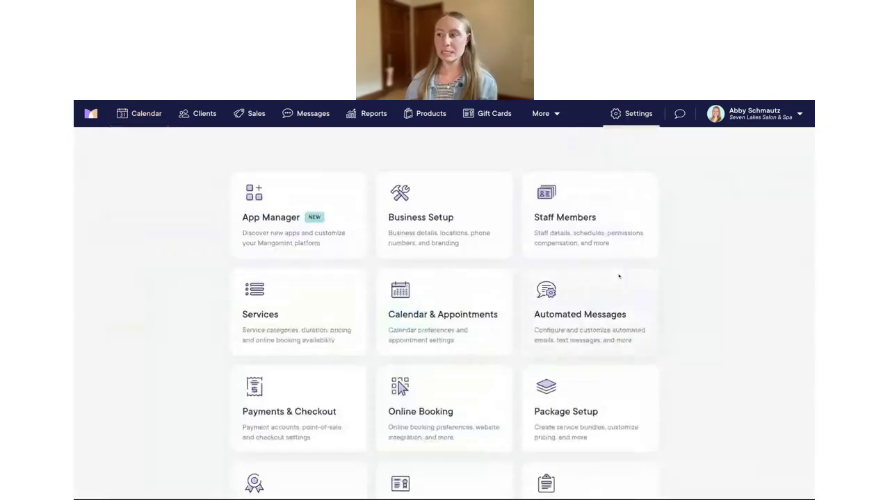
pyautogui.scroll(-3, 619, 276)
pyautogui.click(589, 328)
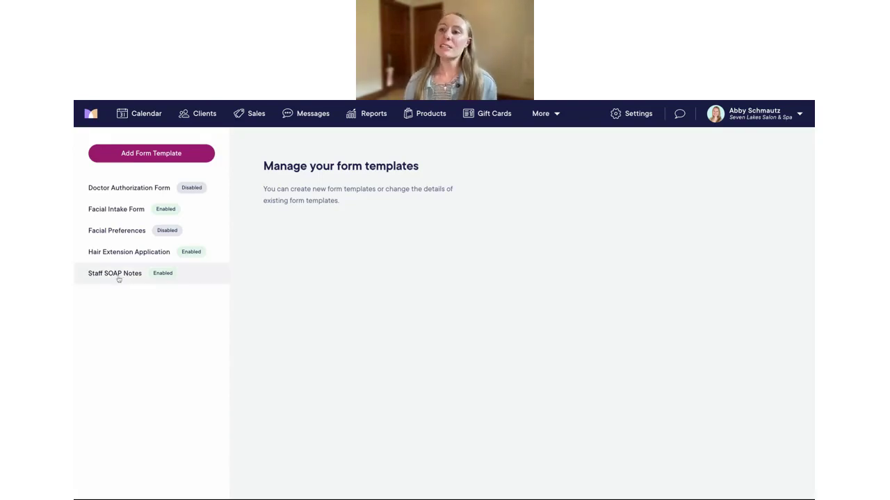
pyautogui.click(119, 278)
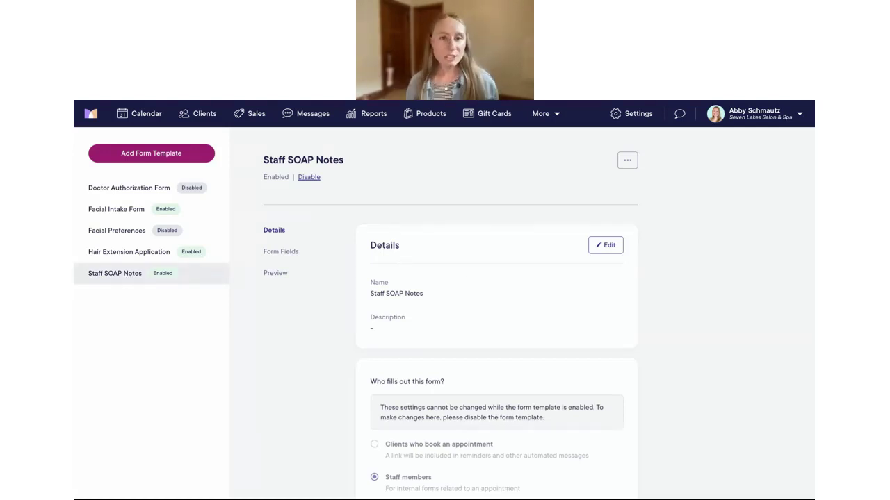
# Step: Examine the Staff SOAP Notes details: who fills out the form, how often, and which appointments and service categories it covers
pyautogui.scroll(-1, 539, 299)
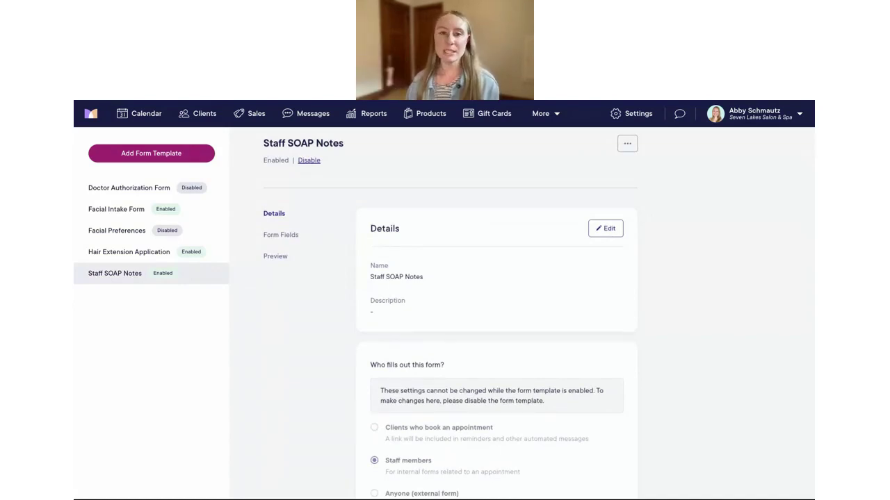
pyautogui.scroll(-1, 364, 279)
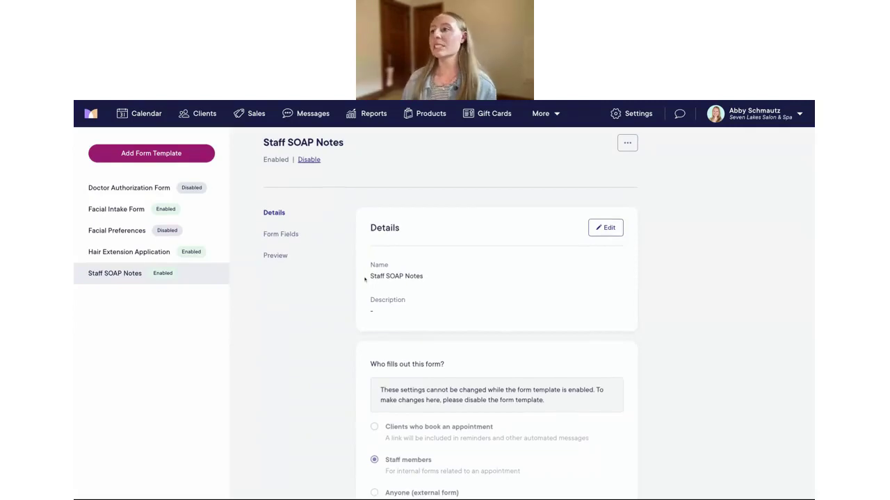
pyautogui.scroll(-1, 364, 278)
pyautogui.scroll(-2, 490, 293)
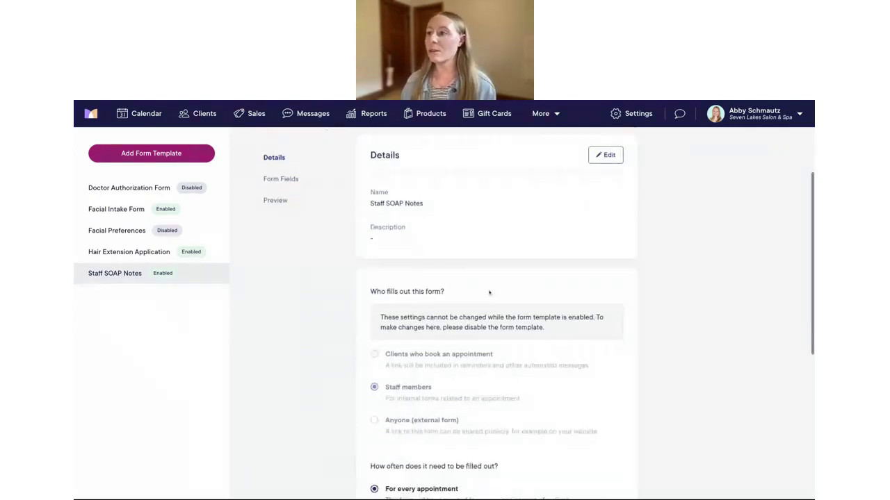
pyautogui.scroll(-2, 488, 292)
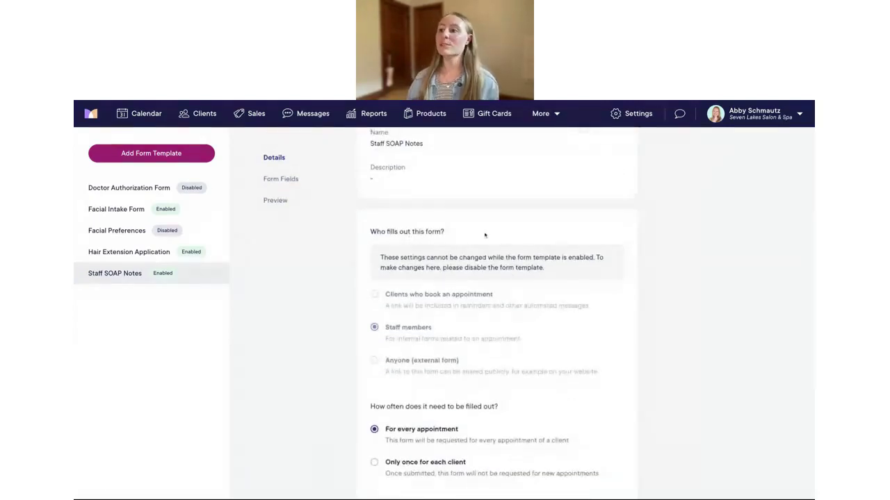
pyautogui.scroll(-1, 423, 282)
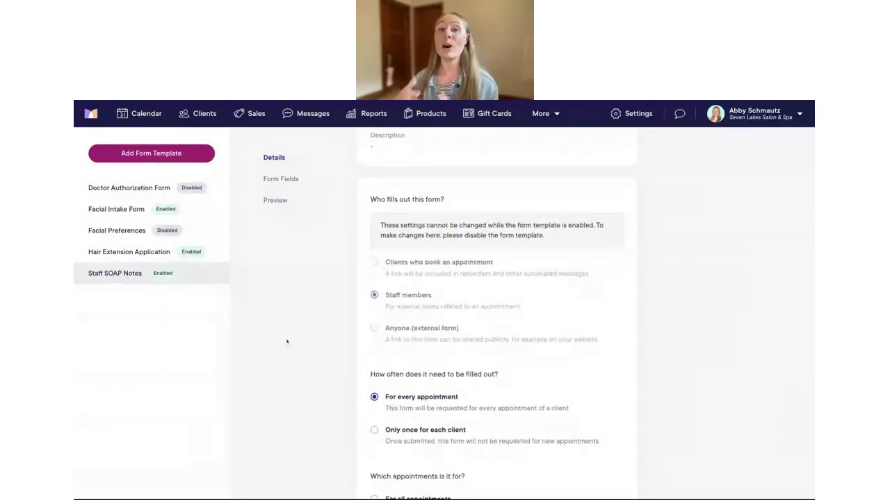
pyautogui.scroll(-1, 404, 324)
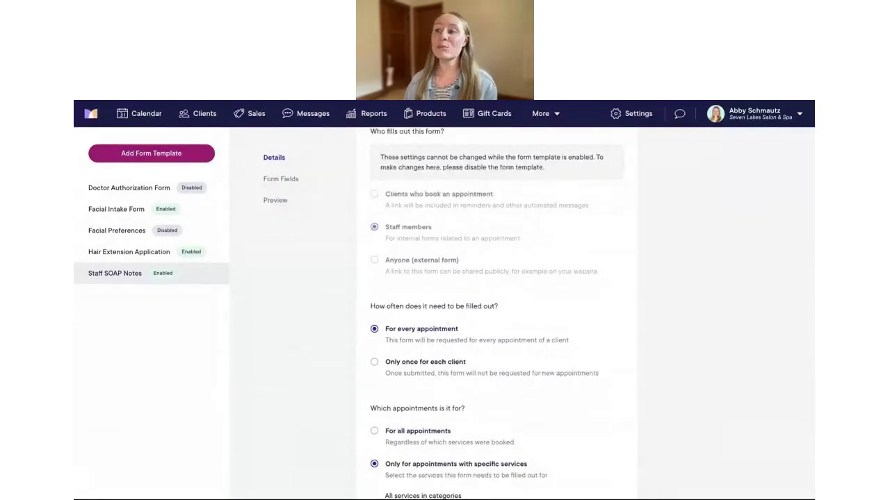
pyautogui.scroll(-3, 330, 331)
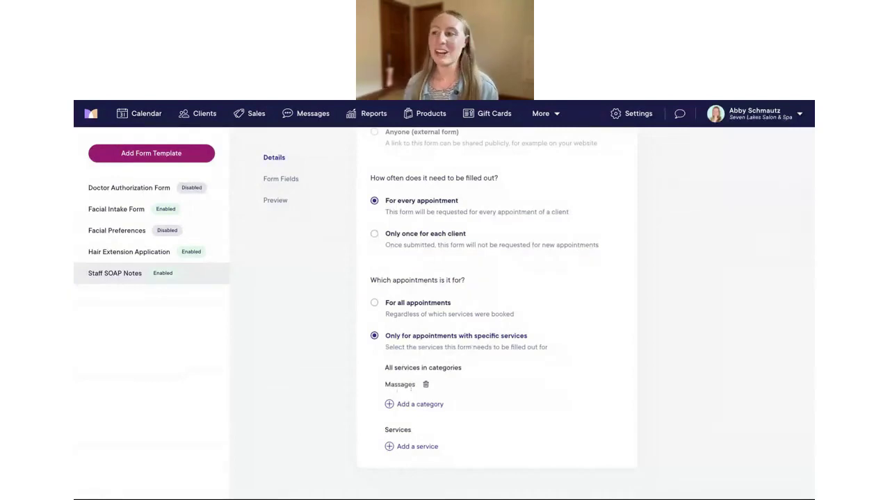
pyautogui.scroll(4, 324, 368)
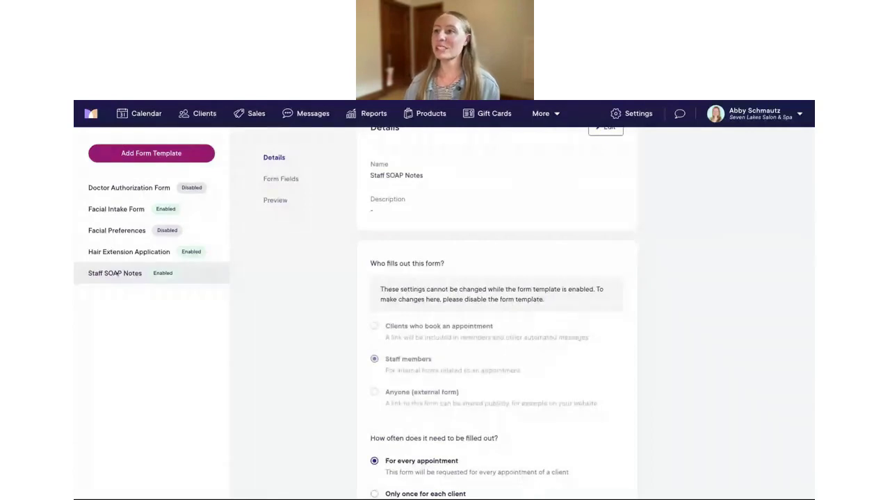
# Step: Check the Staff SOAP Notes form fields and preview, inspect the Subjective field's placeholder text, and cancel its editing
pyautogui.click(281, 179)
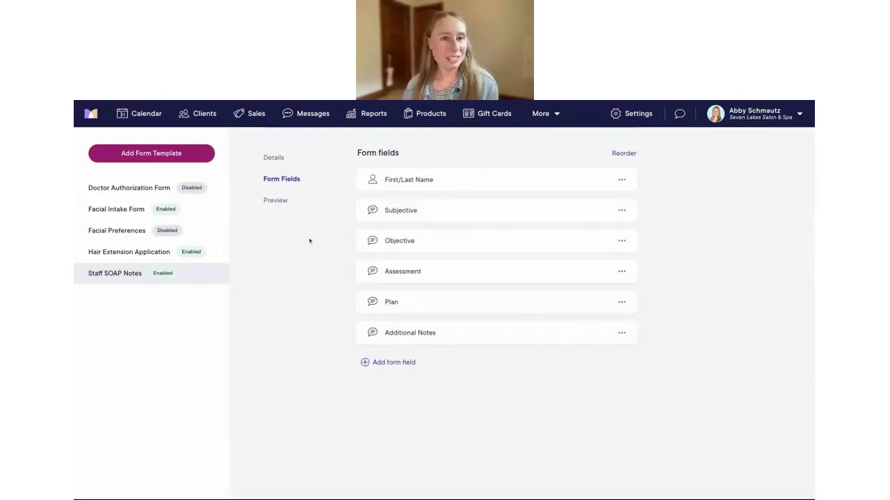
pyautogui.click(275, 200)
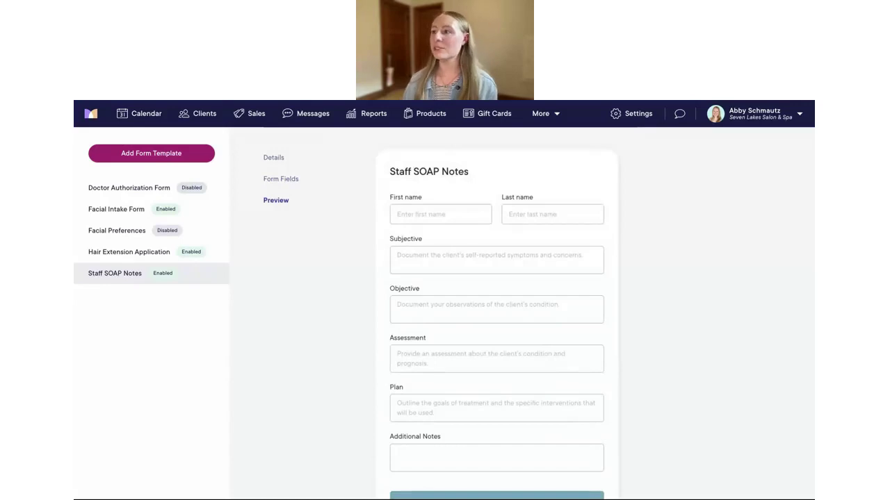
pyautogui.scroll(-1, 615, 255)
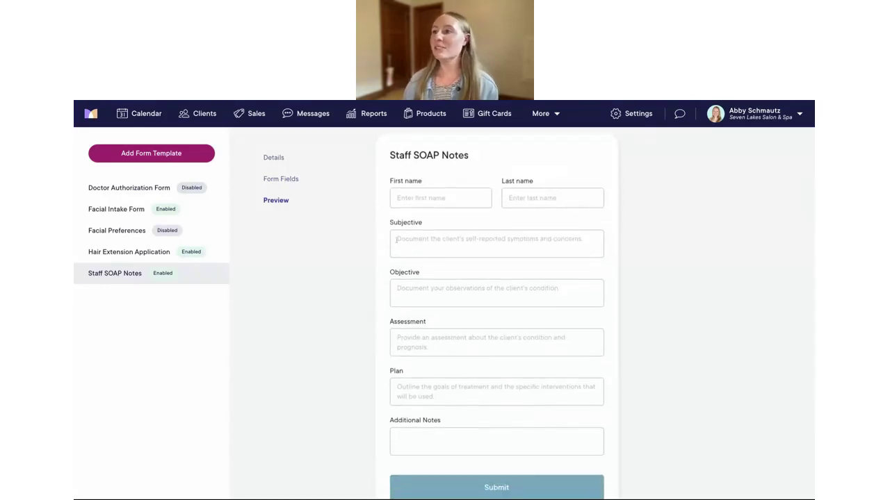
pyautogui.click(282, 179)
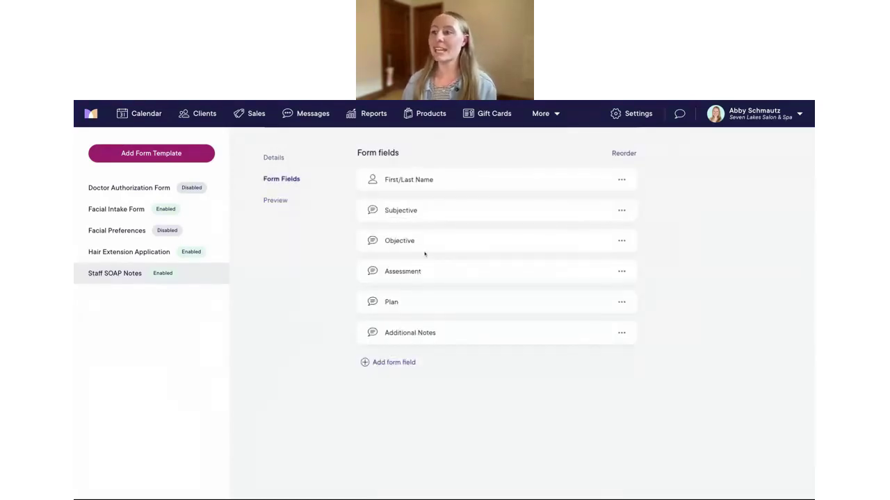
pyautogui.click(411, 209)
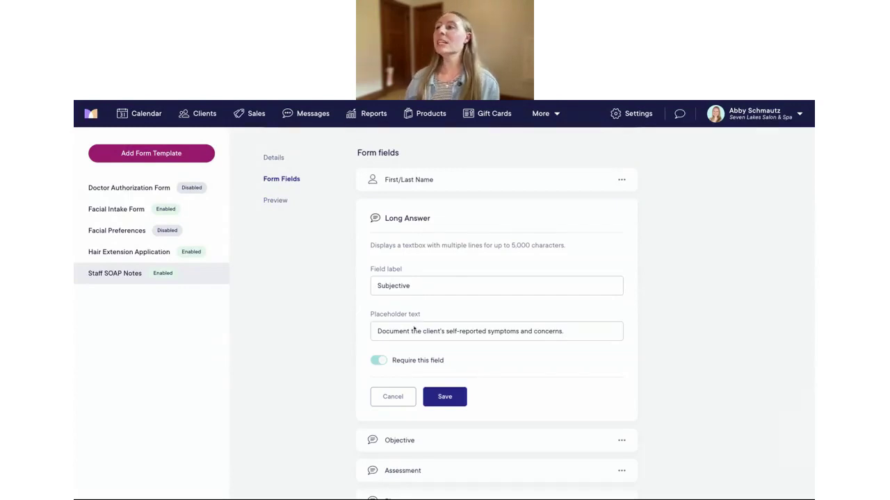
pyautogui.click(382, 401)
# Step: Review the Staff SOAP Notes form preview through to its Submit button and return to the calendar
pyautogui.click(283, 206)
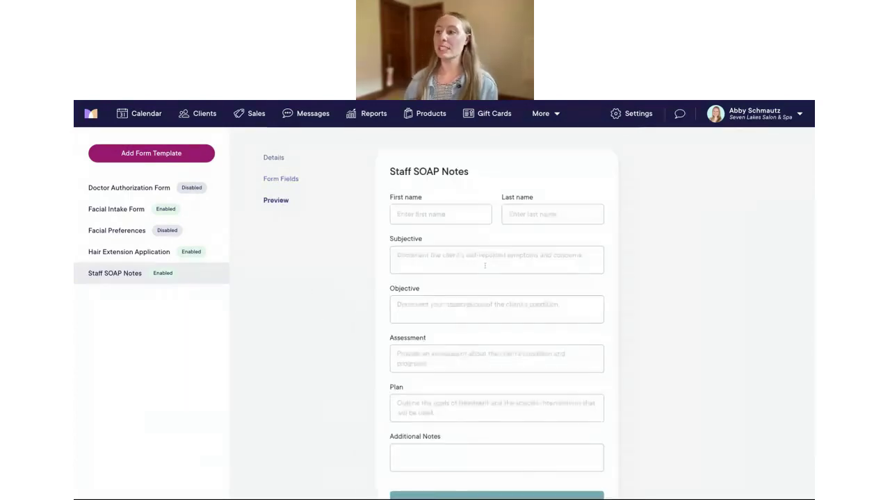
pyautogui.scroll(-1, 500, 262)
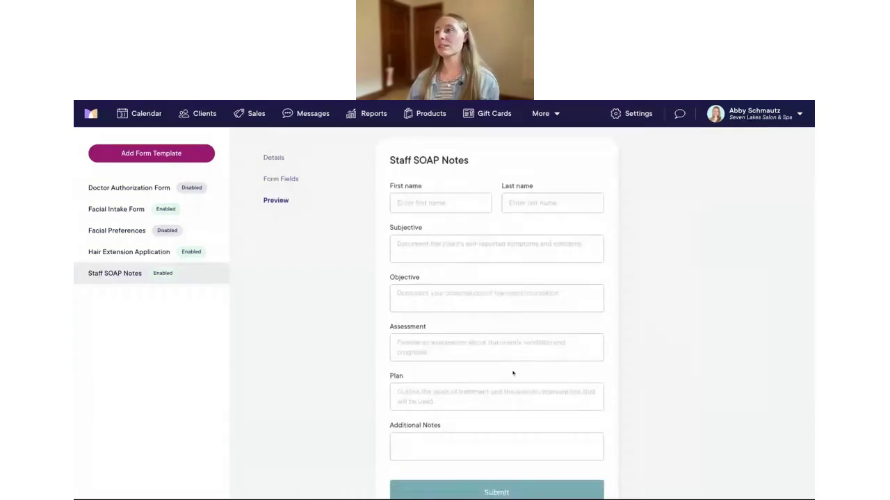
pyautogui.scroll(-1, 513, 373)
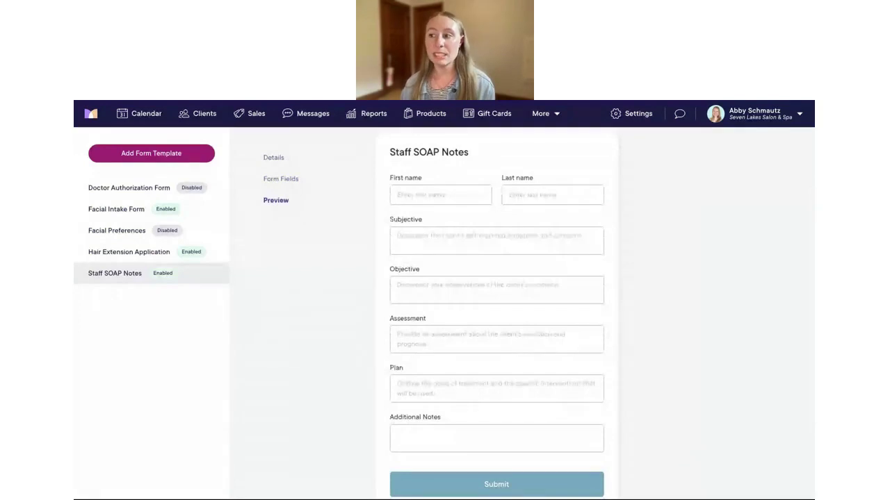
pyautogui.scroll(-2, 497, 312)
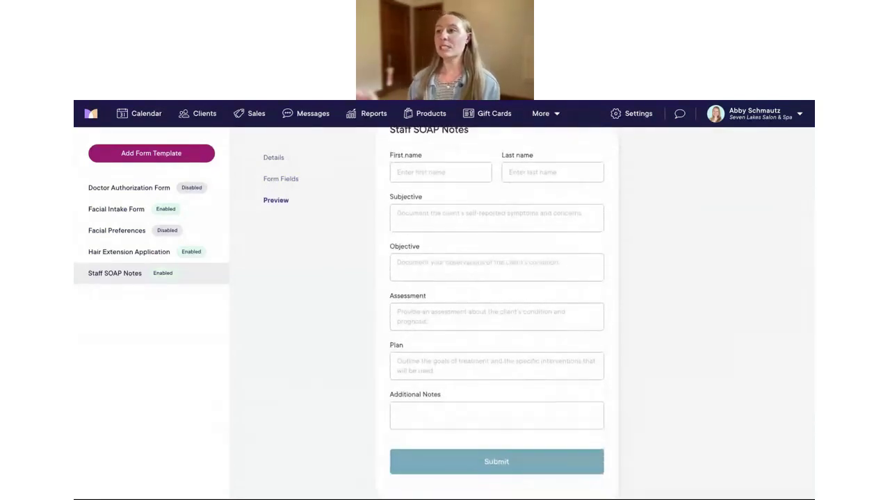
pyautogui.scroll(1, 502, 360)
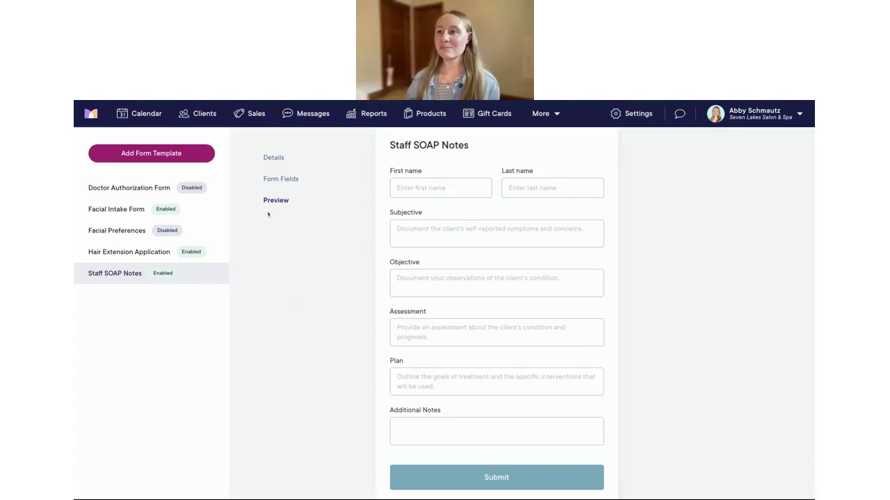
pyautogui.click(148, 118)
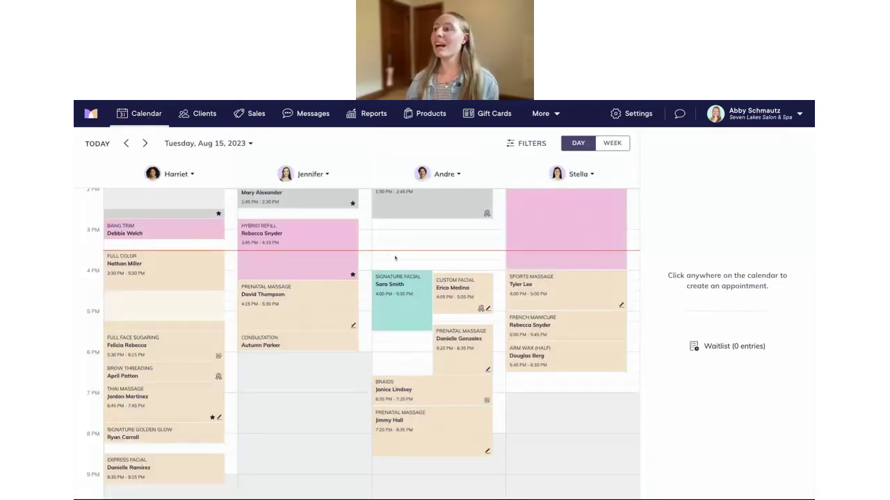
# Step: Open Stella's 4:00 PM Sports Massage appointment and start filling out its Staff SOAP Notes form
pyautogui.click(547, 284)
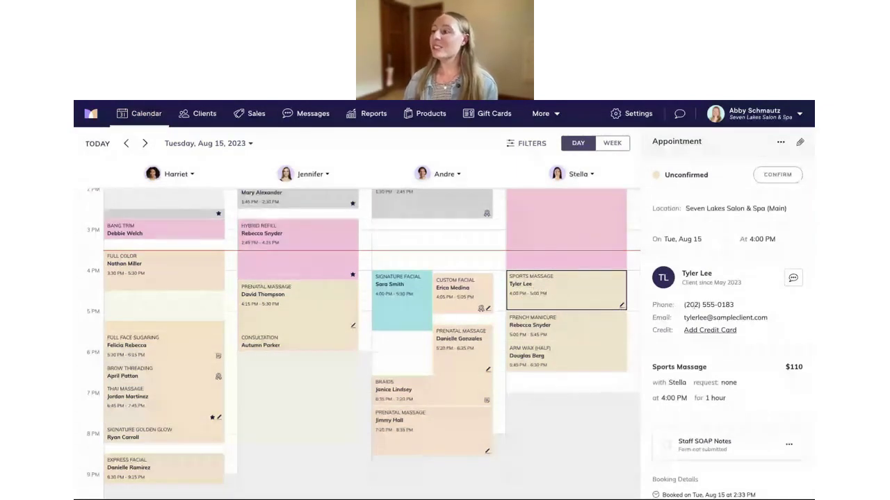
pyautogui.scroll(-2, 693, 305)
pyautogui.scroll(-1, 694, 306)
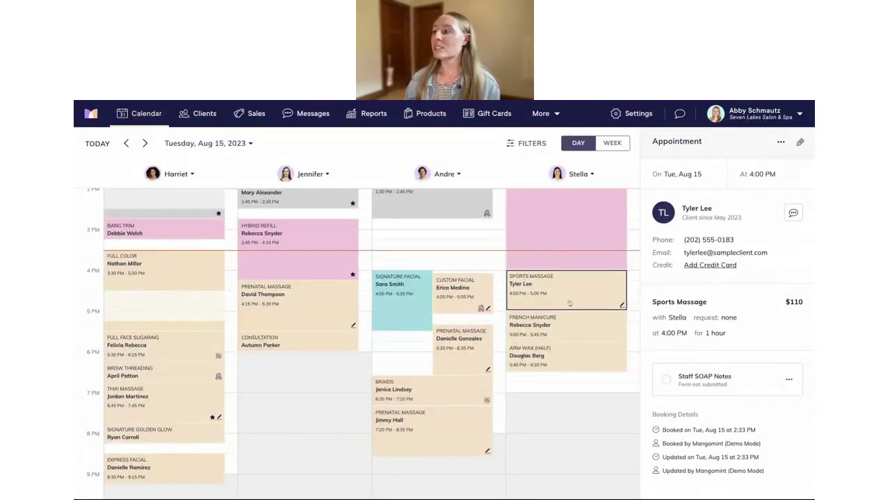
pyautogui.click(788, 379)
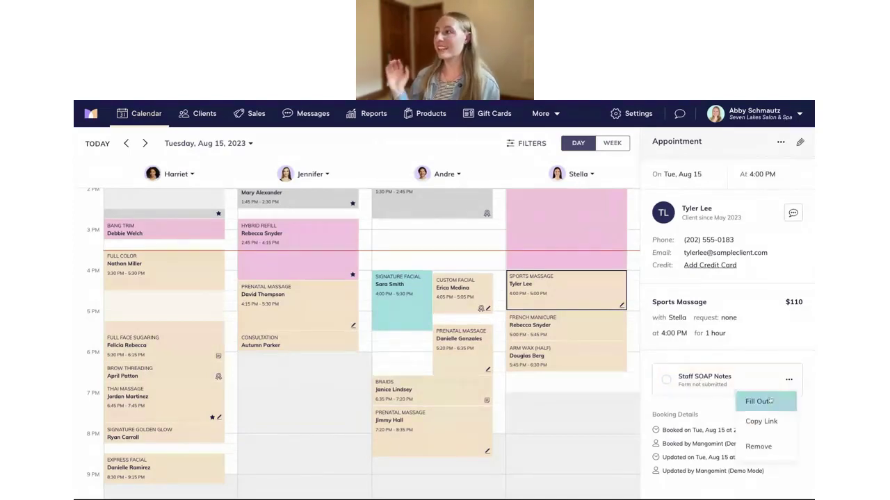
pyautogui.click(768, 401)
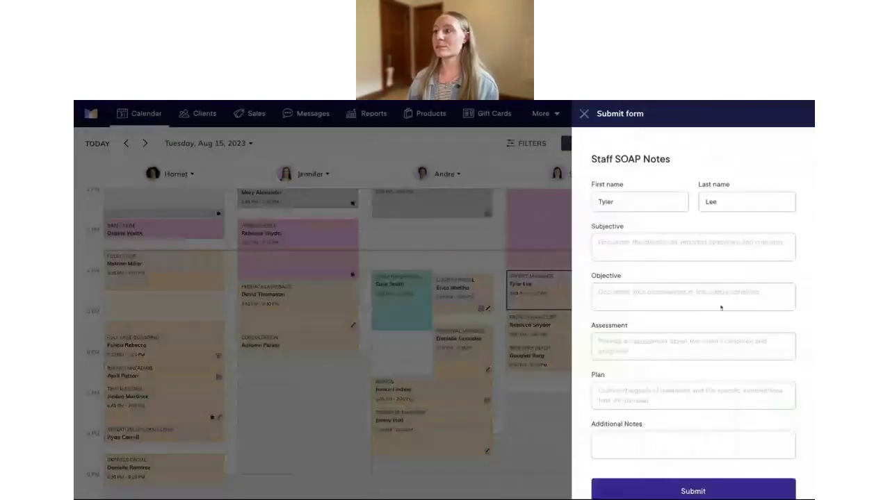
# Step: Enter "Pain in shoulder" as the Subjective note of the Staff SOAP Notes form
pyautogui.click(674, 251)
pyautogui.scroll(-1, 674, 251)
pyautogui.write('P')
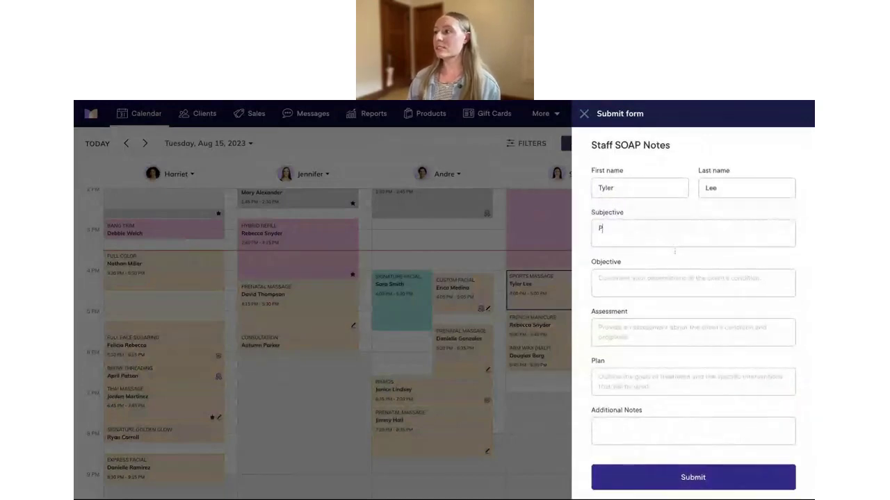
pyautogui.write('ain in s')
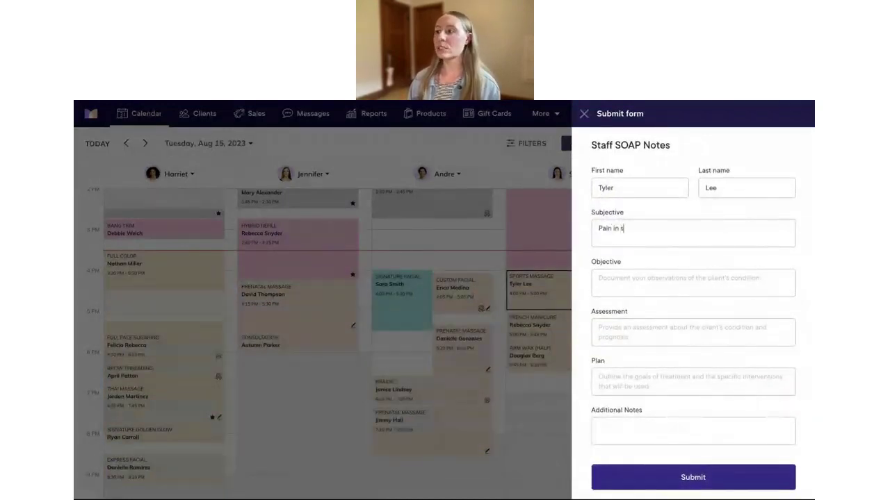
pyautogui.write('houlder')
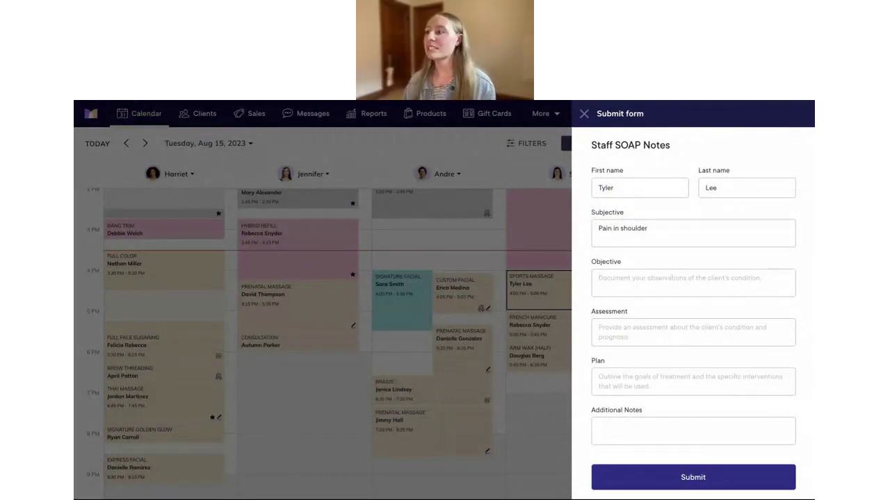
# Step: Enter "Massage 2x monthly for 3 months, then reassess" as the Plan in the SOAP notes
pyautogui.click(684, 286)
pyautogui.scroll(-1, 671, 296)
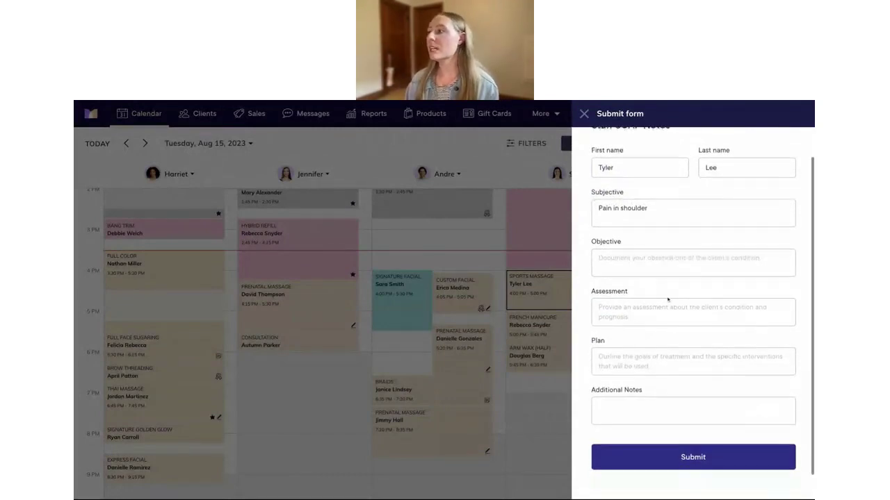
pyautogui.click(645, 363)
pyautogui.write('Masssa')
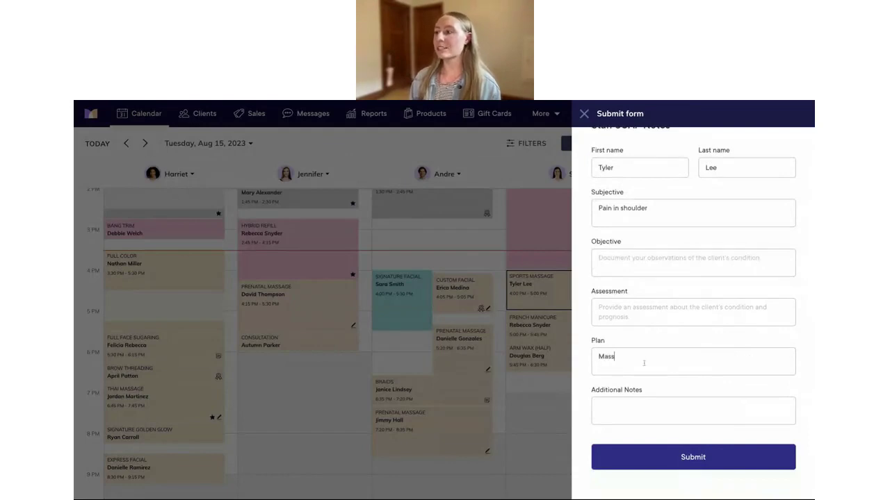
pyautogui.press('BackSpace')
pyautogui.press('BackSpace')
pyautogui.write('age 2')
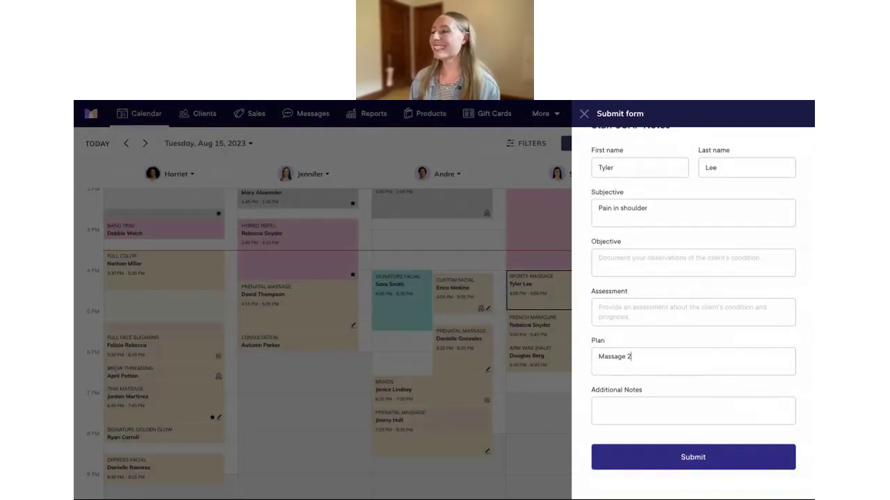
pyautogui.write('x mon')
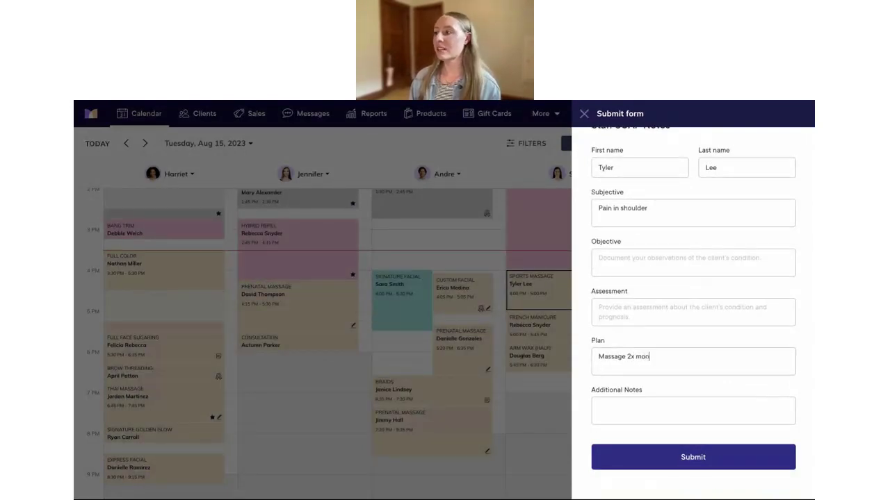
pyautogui.write('thly for 3 months, tjen')
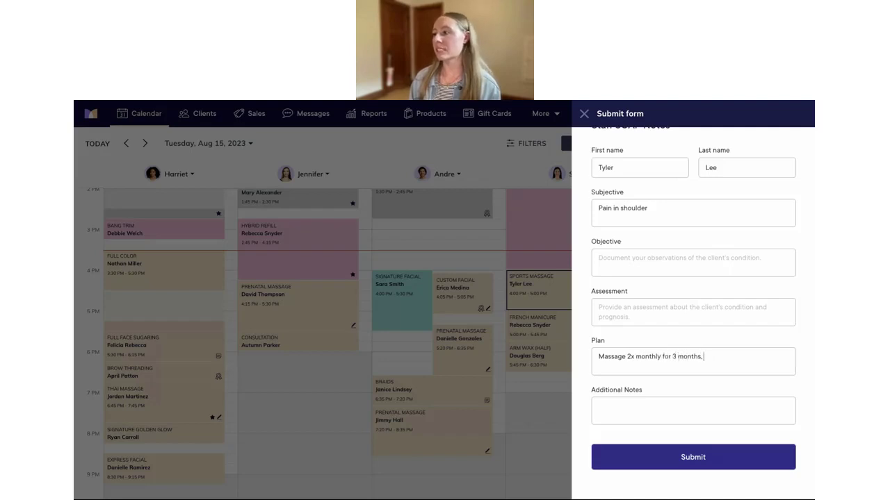
pyautogui.press('BackSpace')
pyautogui.press('BackSpace')
pyautogui.press('BackSpace')
pyautogui.write('hen reassess')
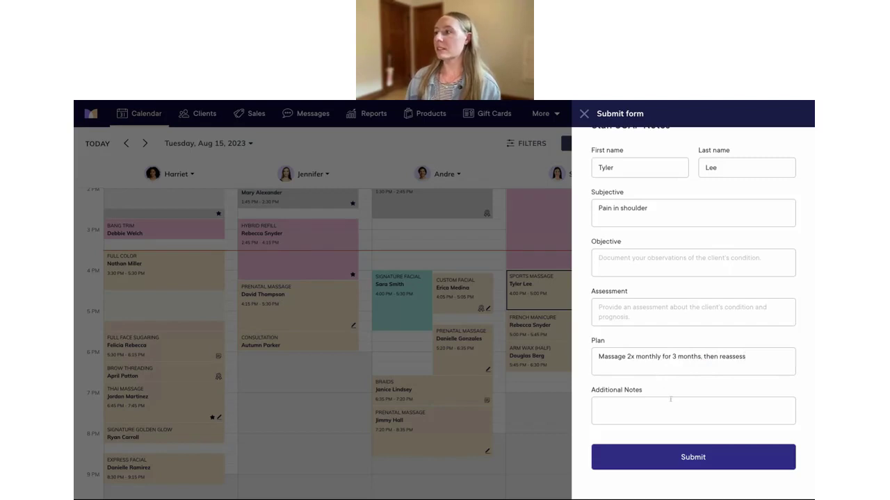
# Step: Enter "Client experiences shoulder and neck pain" as the Objective note
pyautogui.scroll(1, 651, 375)
pyautogui.click(636, 289)
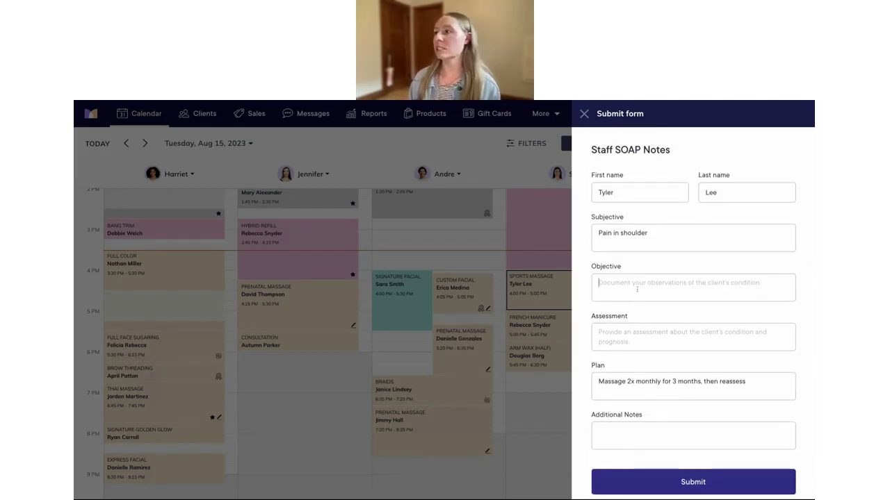
pyautogui.write('N')
pyautogui.press('BackSpace')
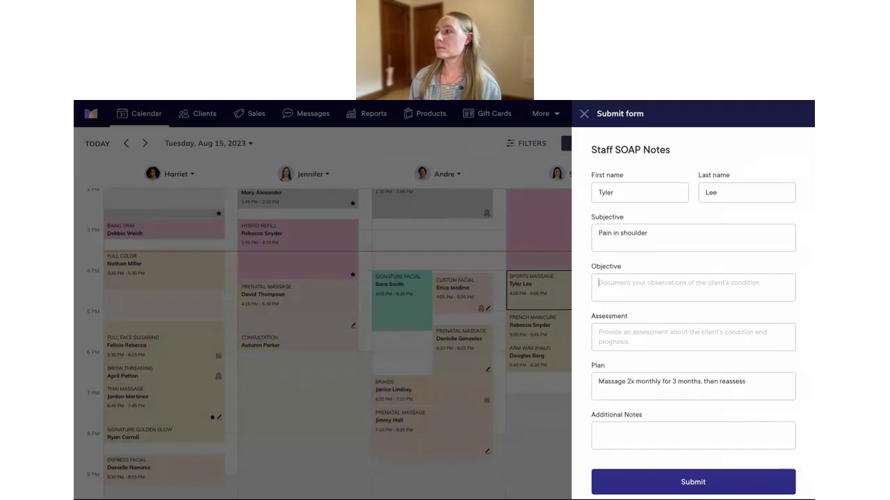
pyautogui.write('Client ex')
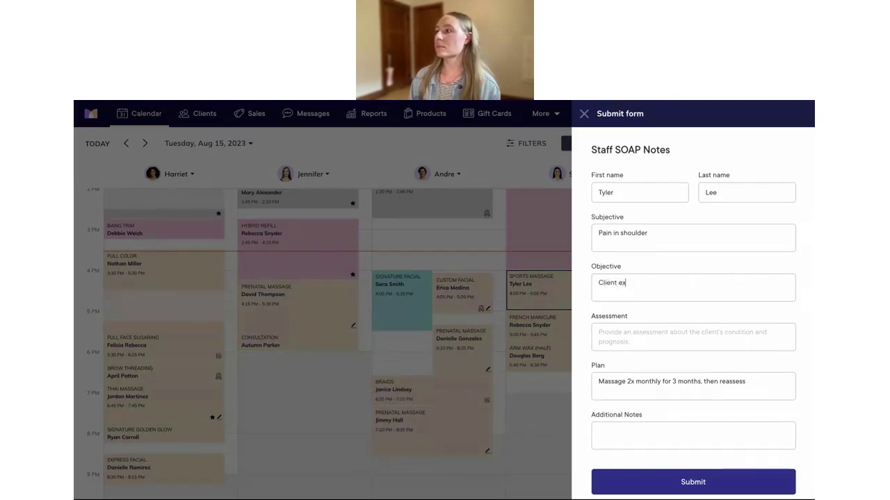
pyautogui.write('periences shouler')
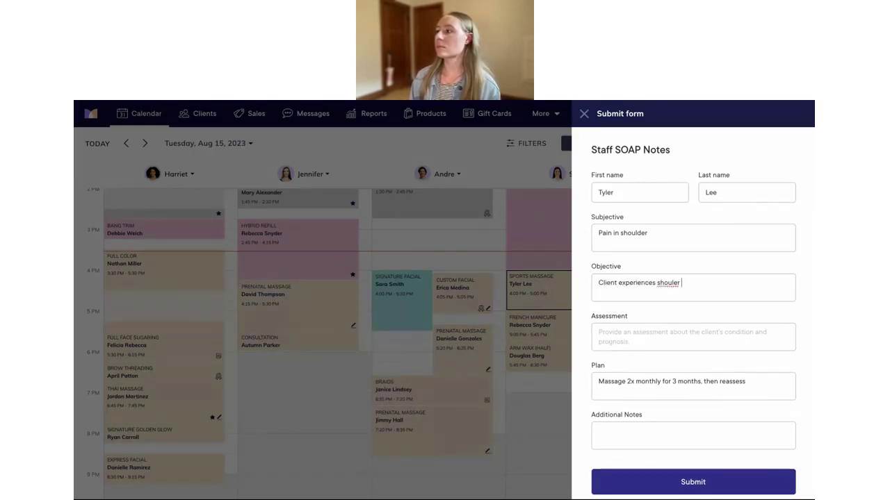
pyautogui.press('BackSpace')
pyautogui.press('BackSpace')
pyautogui.press('BackSpace')
pyautogui.write('der and nec')
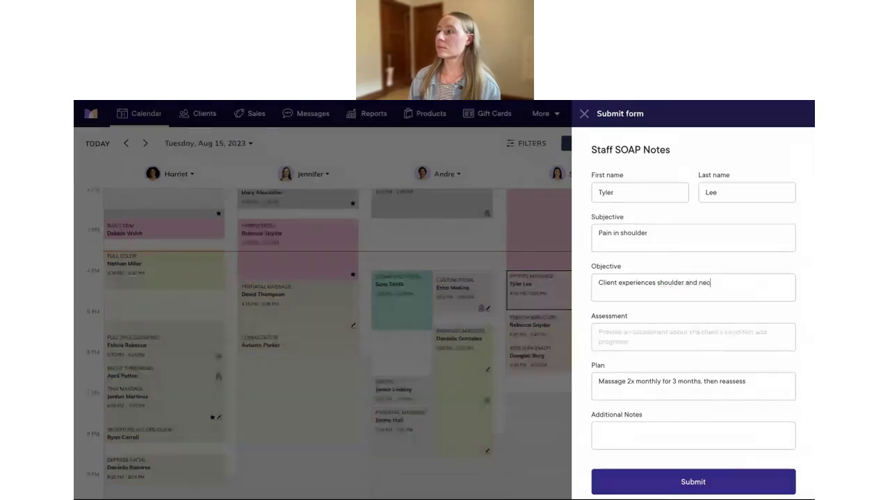
pyautogui.write('k pain')
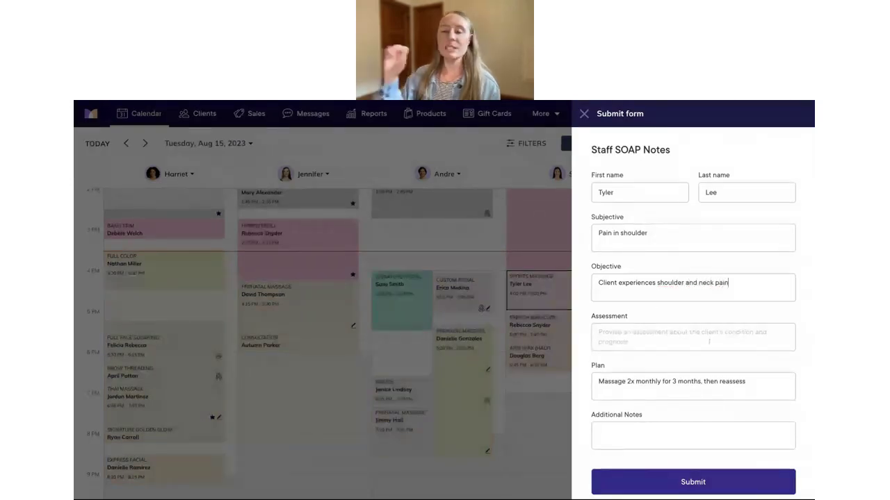
# Step: Fill Assessment and Additional Notes with "notes", submit the Staff SOAP Notes form and return to the appointment
pyautogui.click(712, 342)
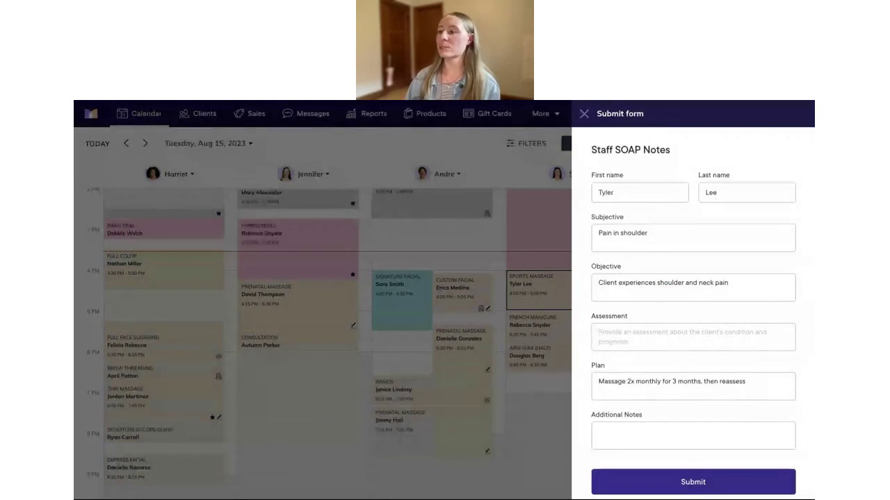
pyautogui.write('notes')
pyautogui.click(655, 433)
pyautogui.write('no')
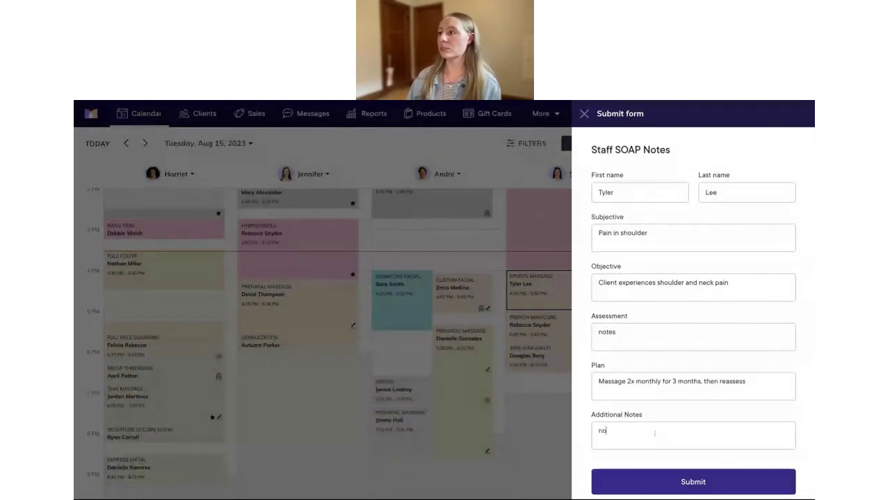
pyautogui.write('tes')
pyautogui.scroll(-1, 674, 417)
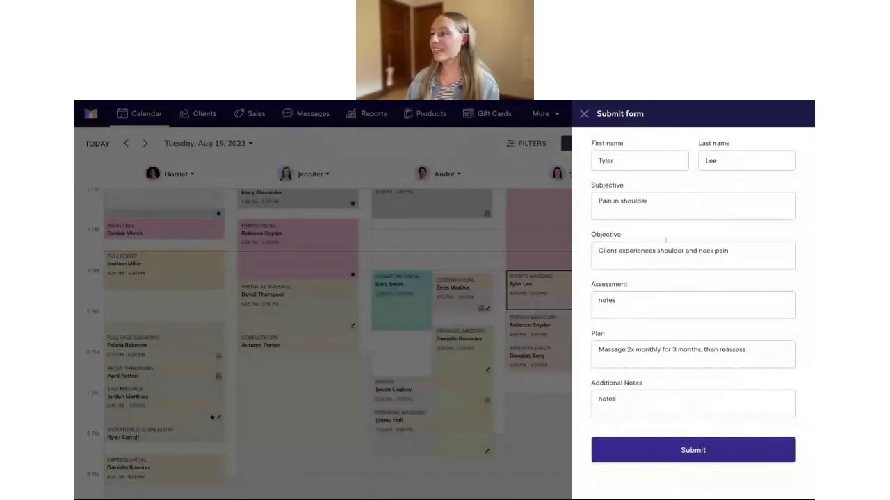
pyautogui.click(695, 450)
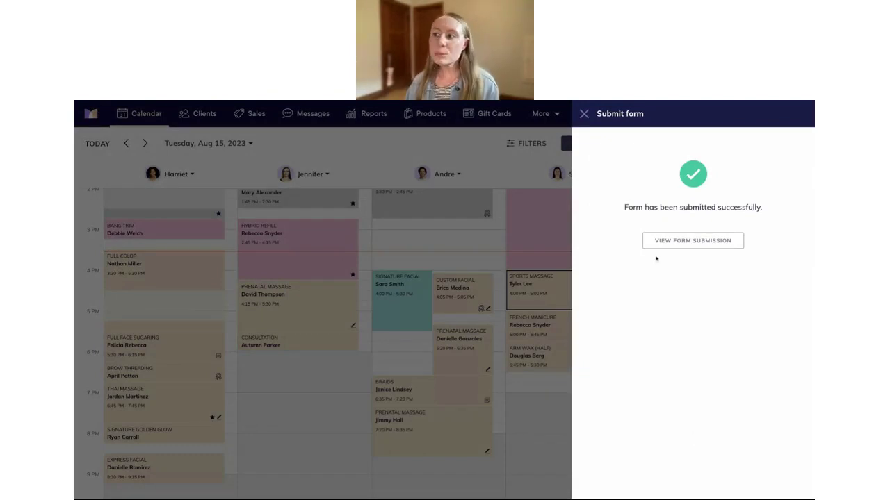
pyautogui.click(584, 114)
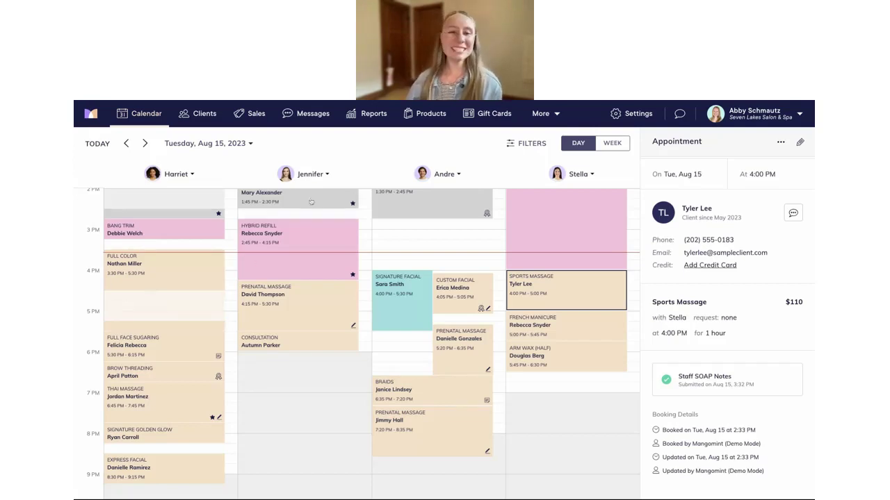
# Step: Open the form templates settings and display the Hair Extension Application template
pyautogui.click(629, 115)
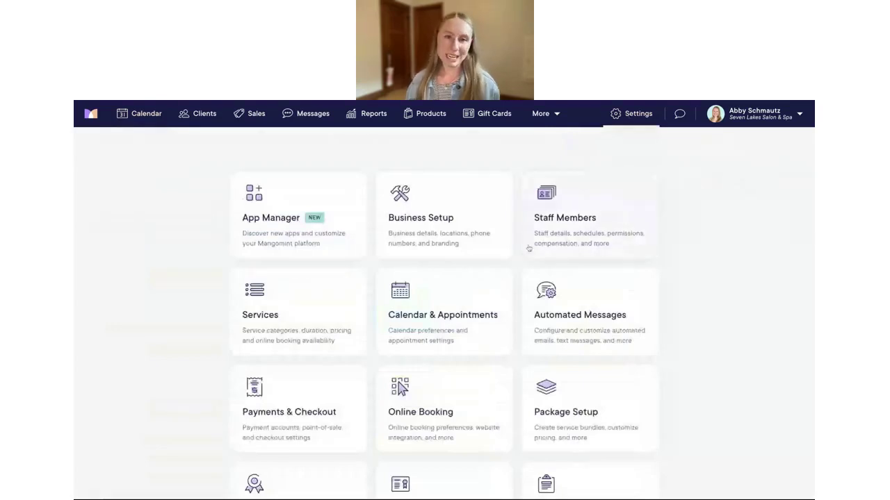
pyautogui.scroll(-4, 528, 250)
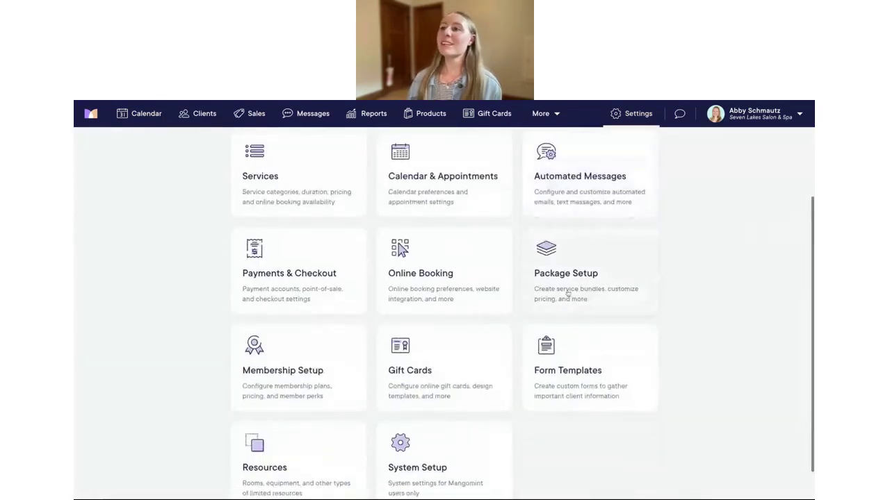
pyautogui.click(585, 361)
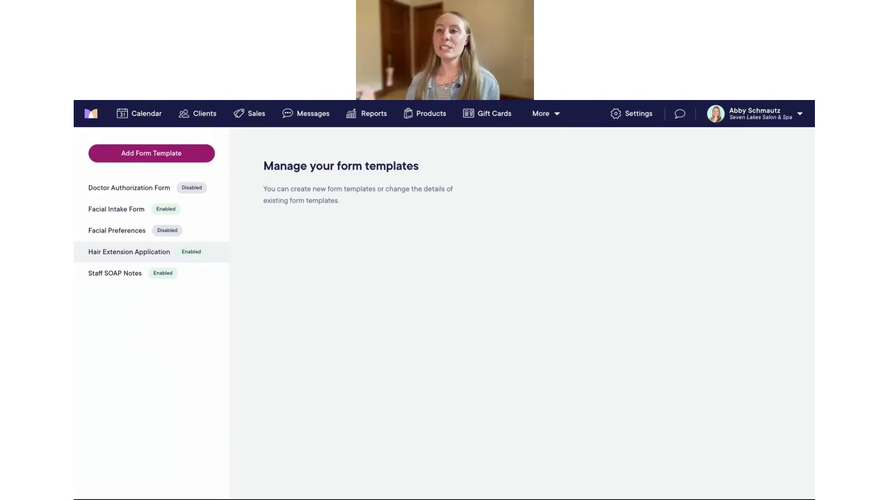
pyautogui.click(151, 257)
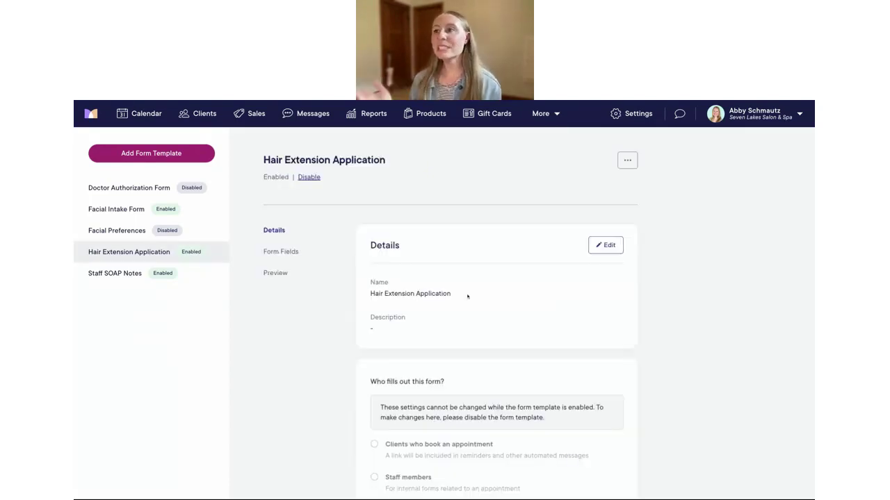
# Step: Examine who fills out the Hair Extension Application and find its link for public sharing
pyautogui.scroll(-1, 451, 313)
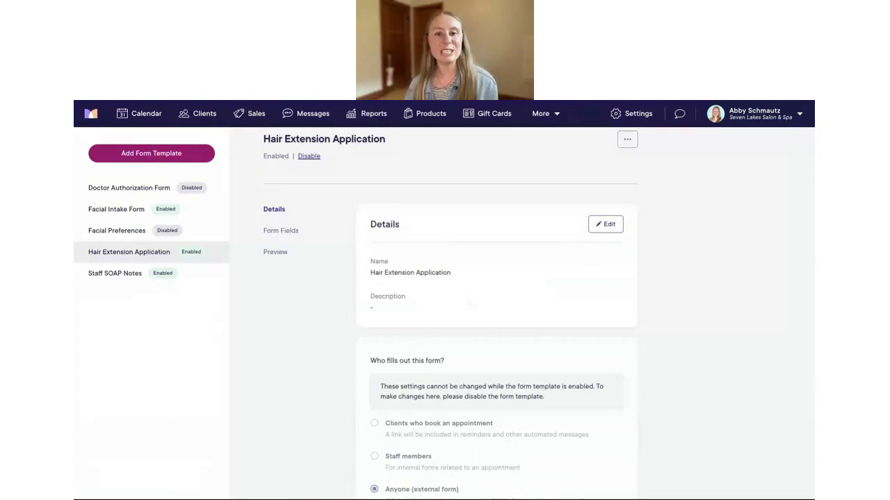
pyautogui.scroll(-1, 450, 312)
pyautogui.scroll(-3, 380, 261)
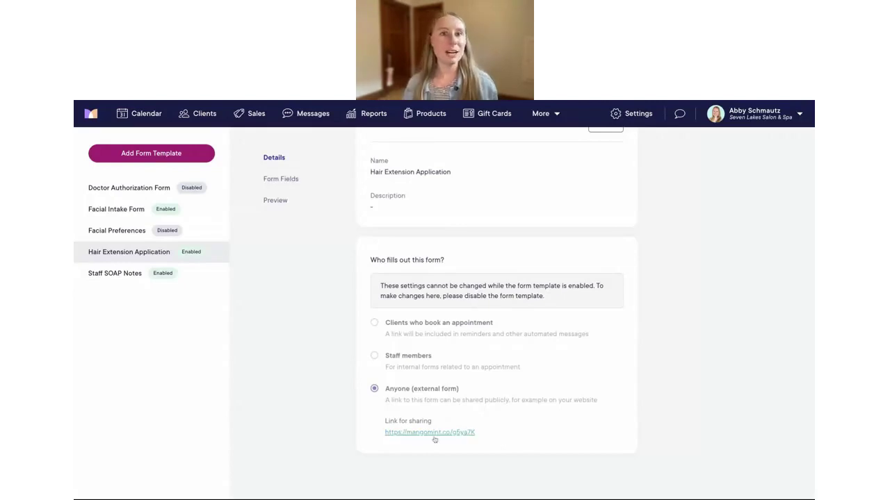
# Step: Review the Hair Extension Application's list of form fields and open its form preview
pyautogui.click(277, 181)
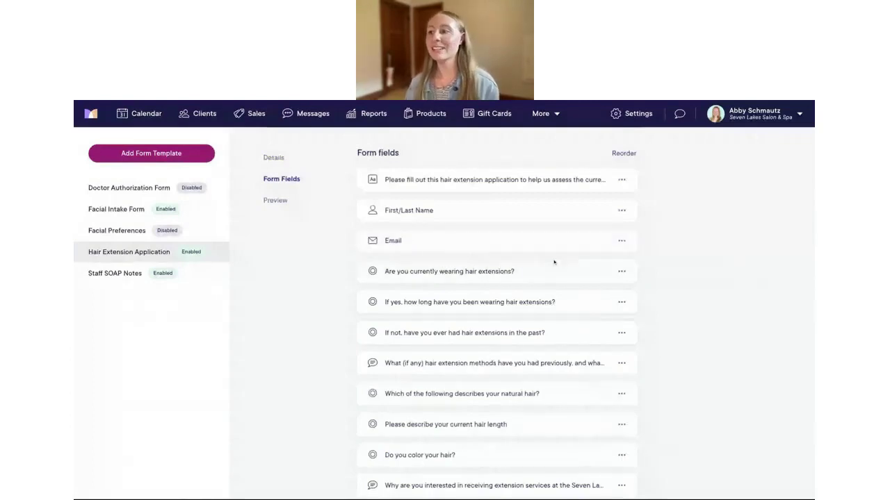
pyautogui.scroll(-1, 553, 260)
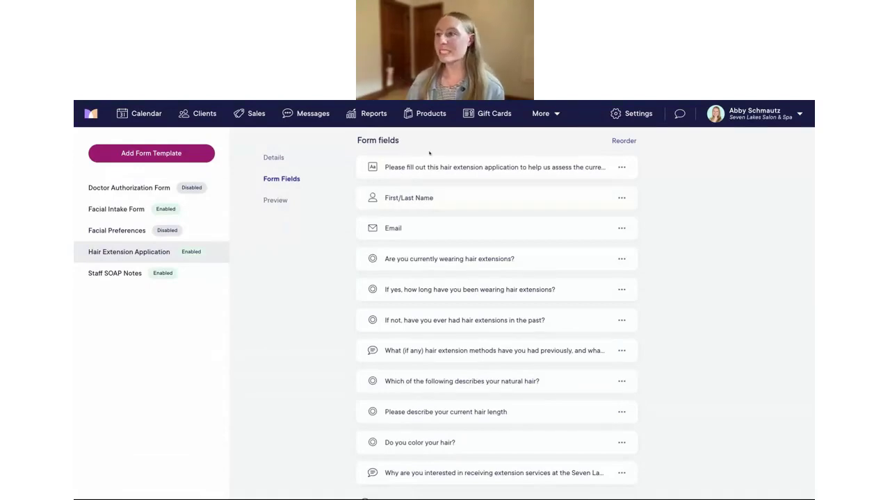
pyautogui.scroll(-1, 438, 202)
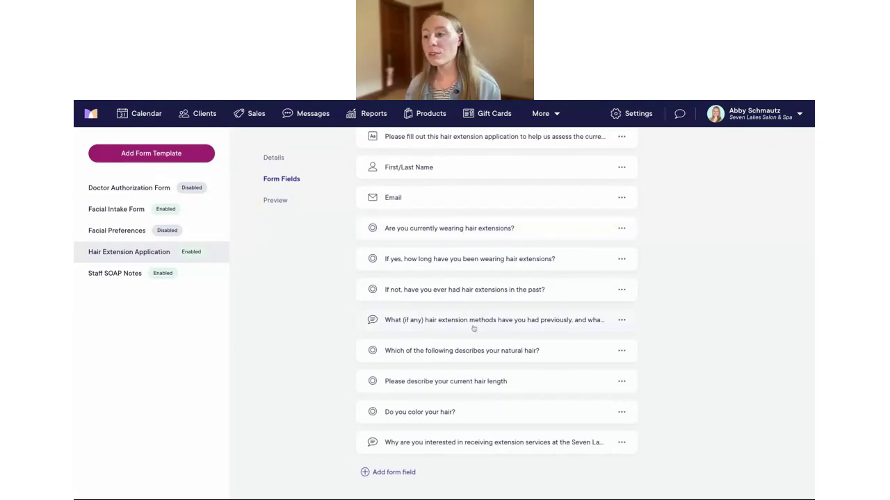
pyautogui.scroll(1, 473, 328)
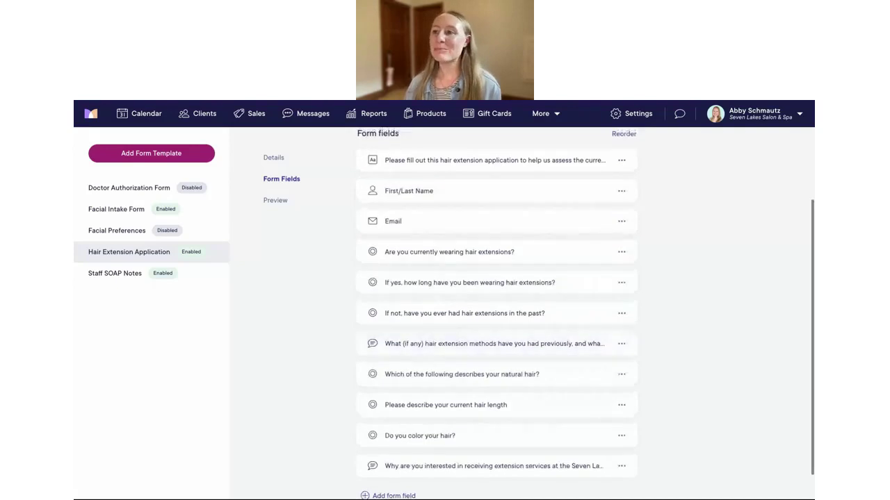
pyautogui.click(278, 205)
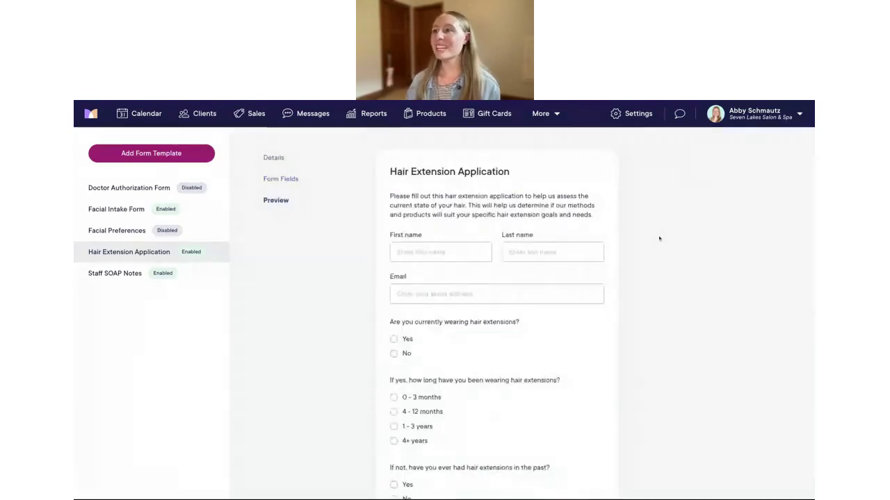
# Step: Review the questions in the Hair Extension Application preview and return to the template's details with the sharing settings
pyautogui.scroll(-1, 658, 238)
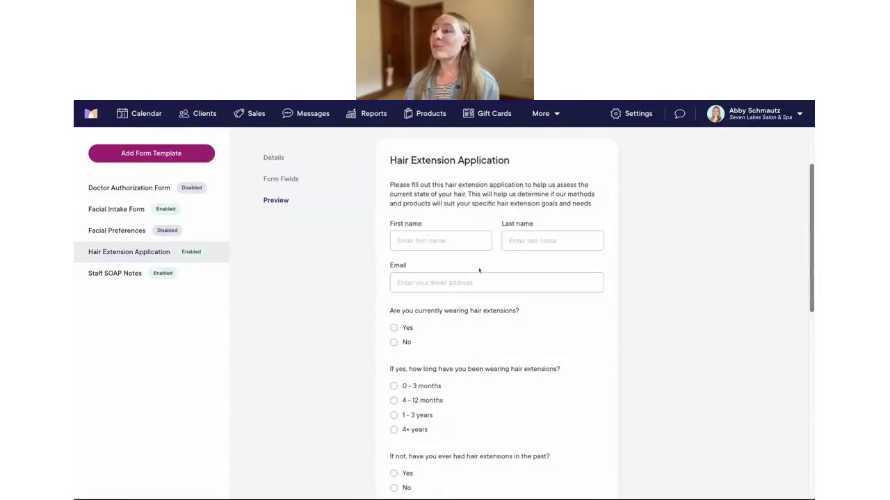
pyautogui.scroll(-4, 479, 270)
pyautogui.scroll(2, 479, 271)
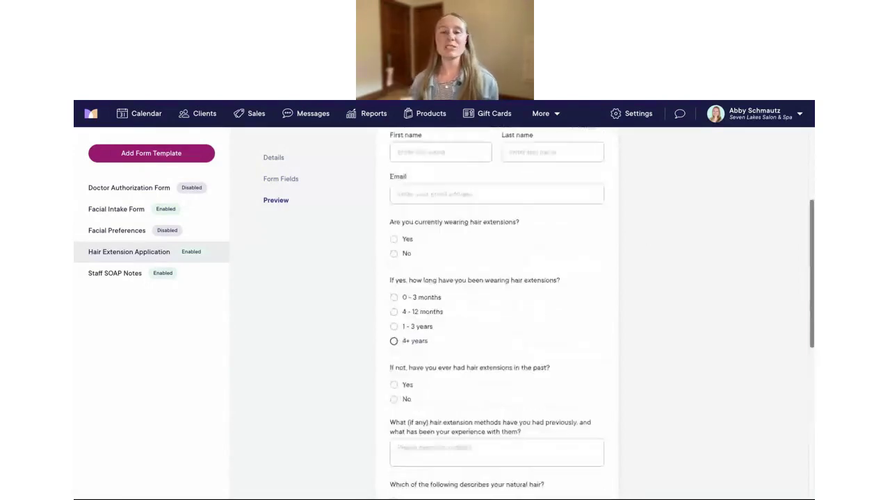
pyautogui.scroll(3, 479, 270)
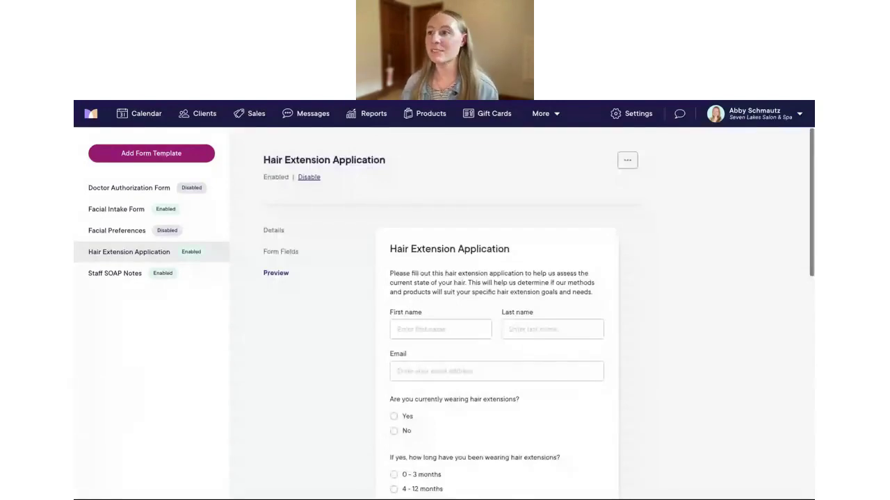
pyautogui.click(273, 230)
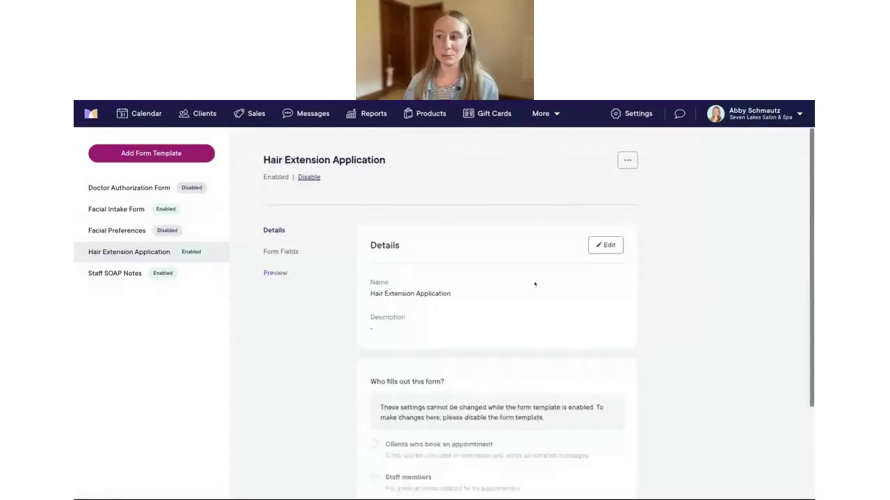
pyautogui.scroll(-2, 532, 284)
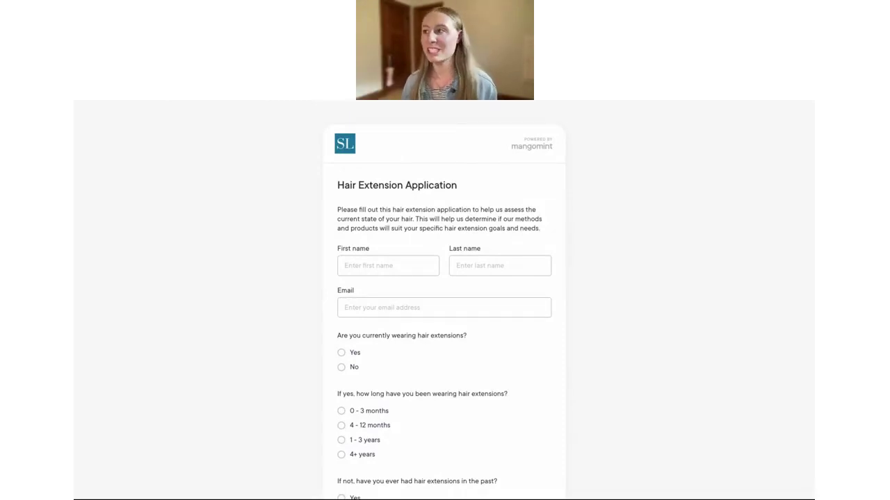
# Step: Examine the public Hair Extension Application page from the name and email fields through the hair history questions
pyautogui.scroll(-1, 444, 299)
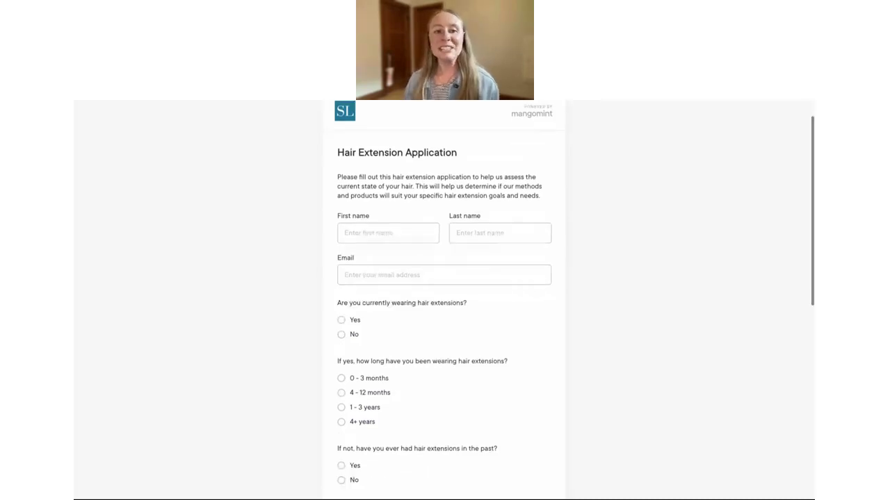
pyautogui.scroll(-1, 444, 299)
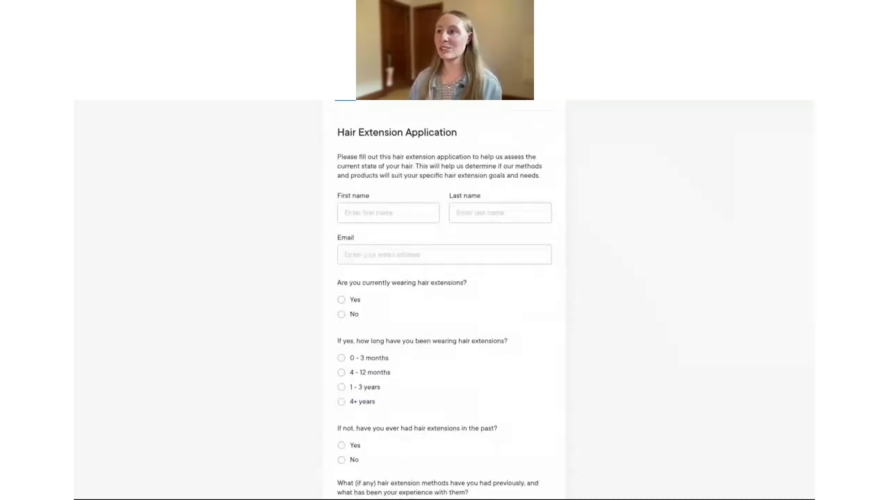
pyautogui.scroll(1, 602, 201)
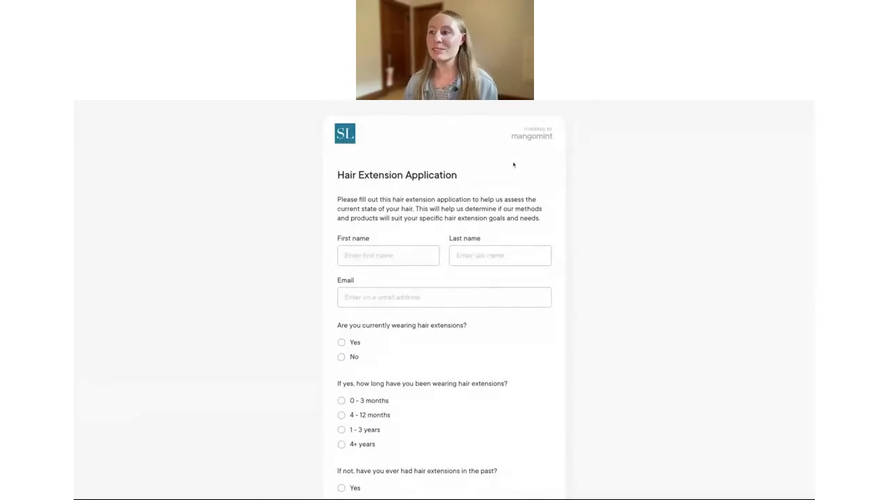
pyautogui.scroll(-1, 590, 179)
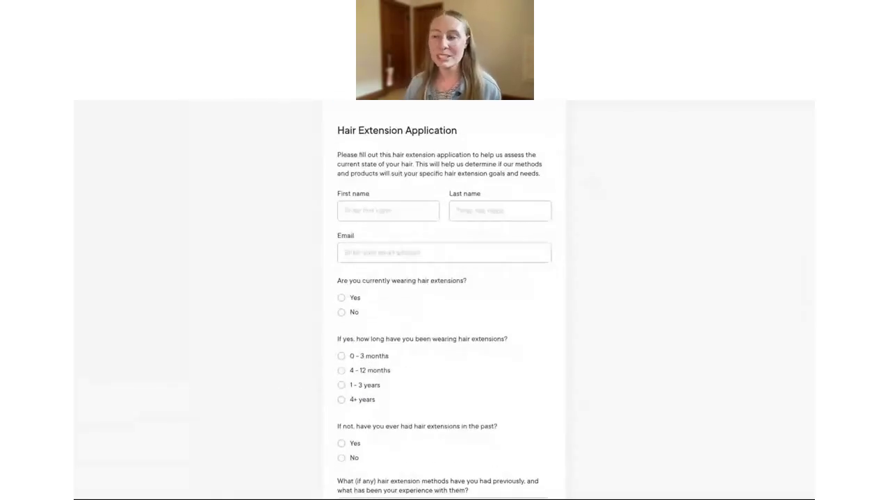
pyautogui.scroll(-1, 590, 178)
pyautogui.scroll(-6, 445, 306)
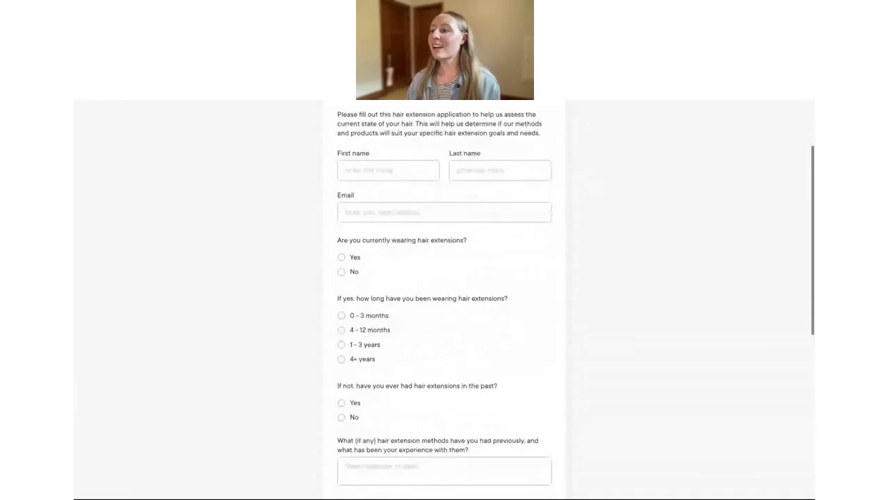
pyautogui.scroll(-1, 444, 305)
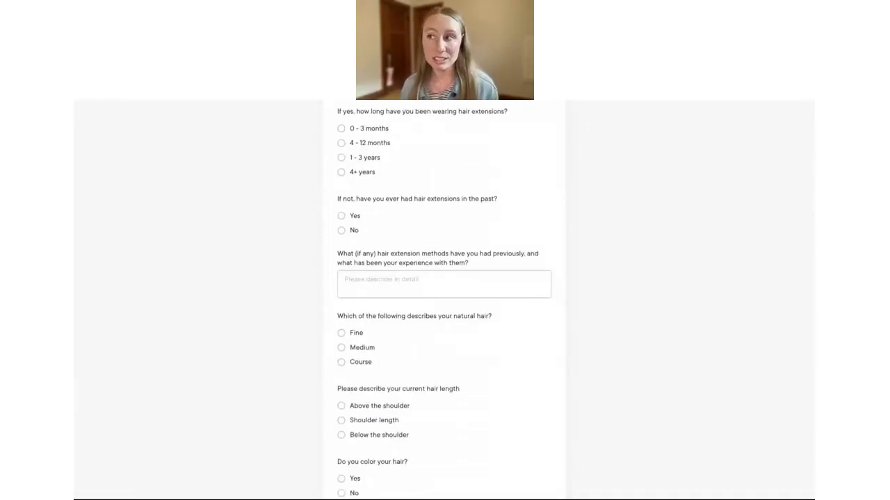
pyautogui.scroll(-1, 444, 298)
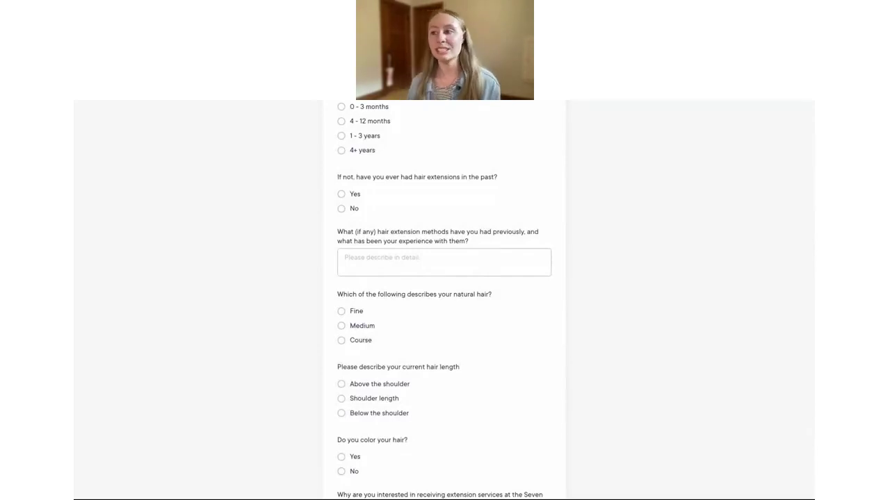
pyautogui.scroll(-4, 445, 298)
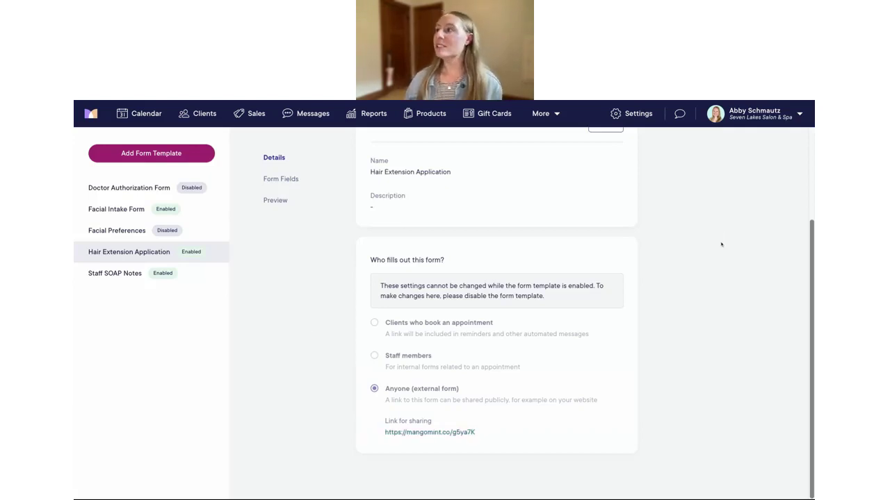
# Step: Open the automated messages settings and display the Form Submitted messages
pyautogui.click(632, 118)
pyautogui.scroll(-1, 709, 254)
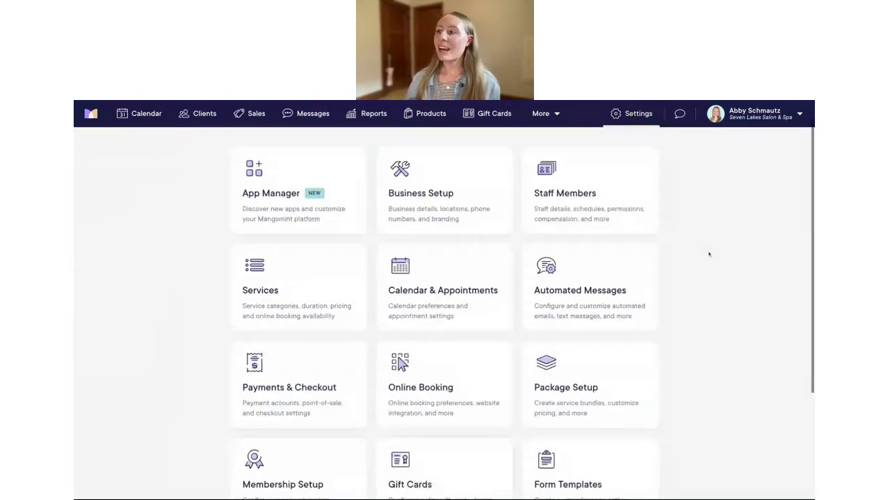
pyautogui.scroll(-1, 709, 254)
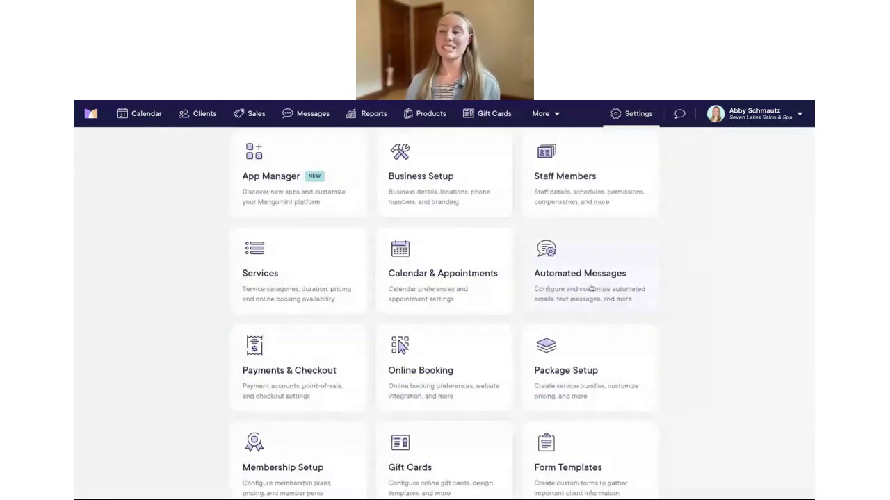
pyautogui.click(590, 289)
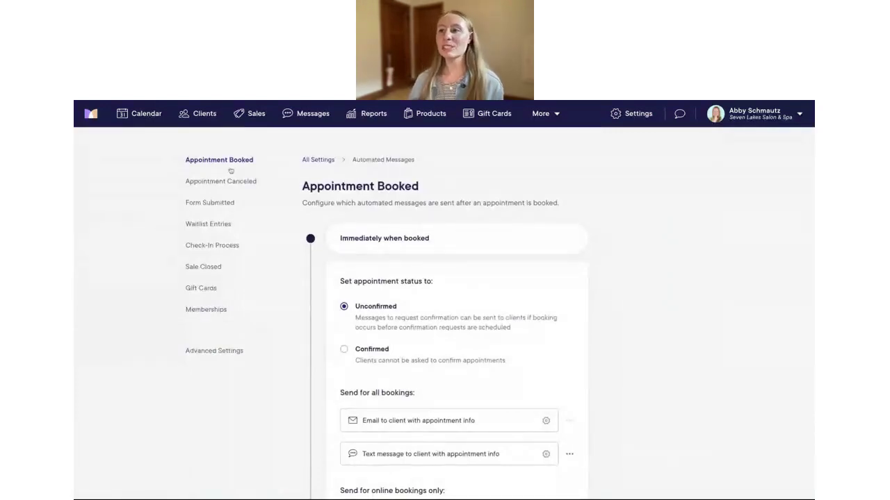
pyautogui.click(209, 203)
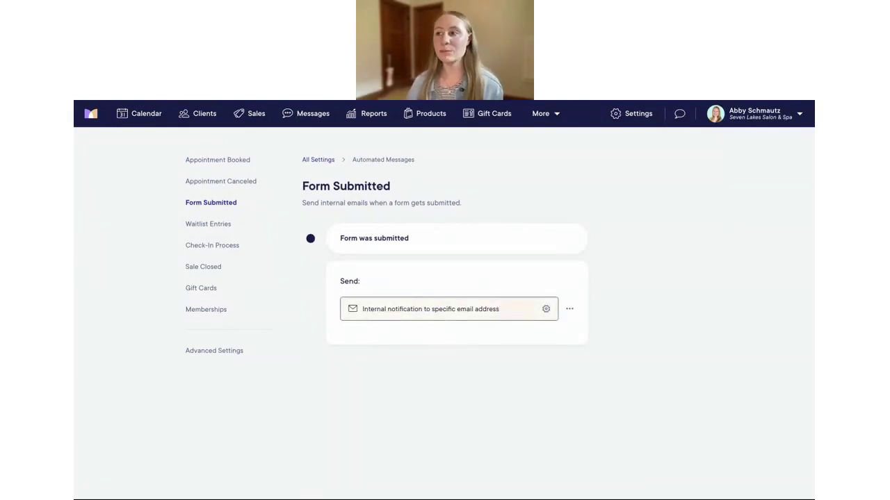
# Step: Review the recipients of the internal form submission notification per location and for external forms, leaving them unedited
pyautogui.click(546, 309)
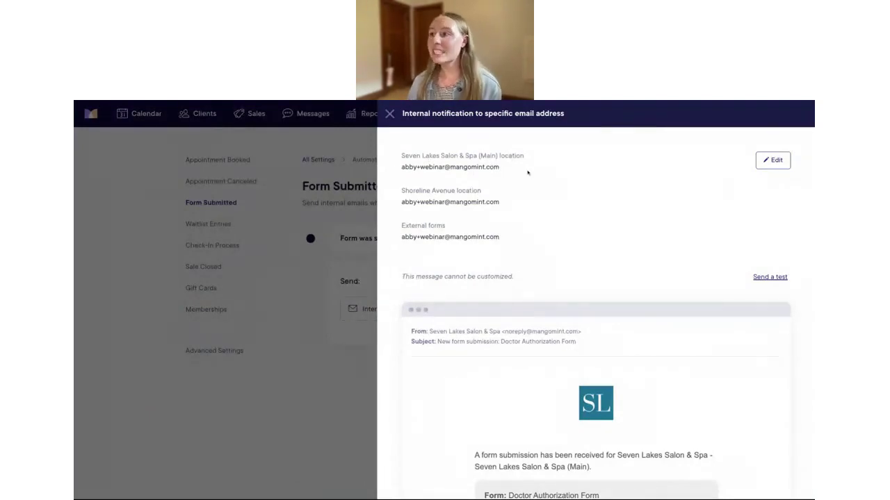
pyautogui.click(772, 159)
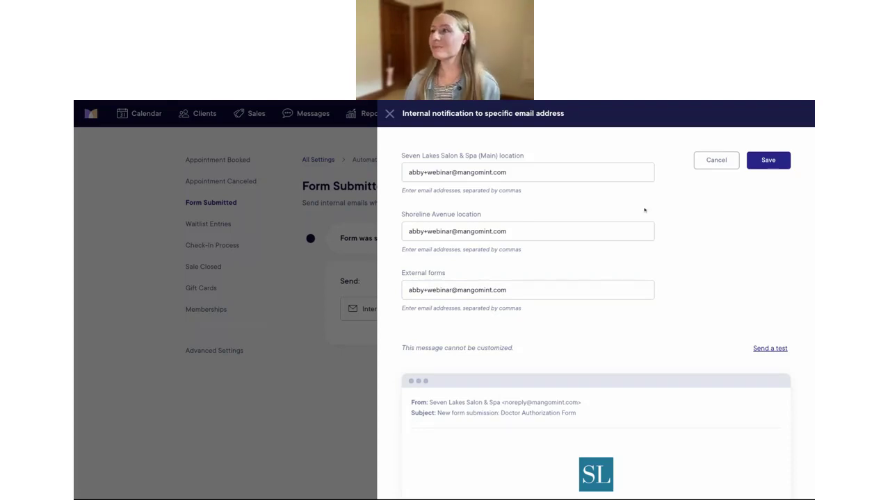
pyautogui.click(708, 164)
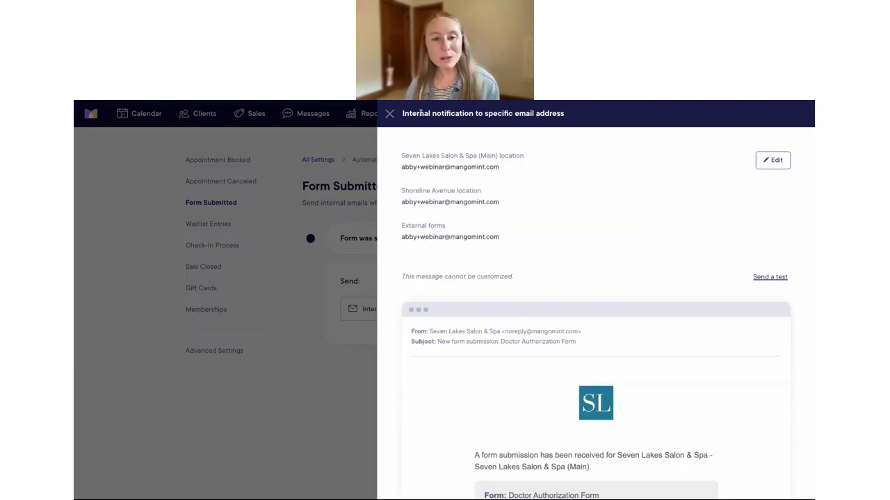
pyautogui.click(390, 114)
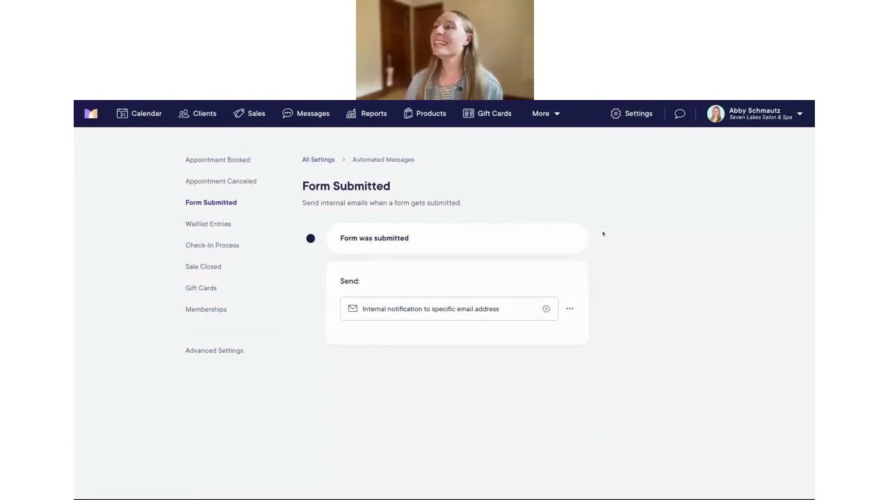
# Step: Open the form submissions list and view the August 15 Staff SOAP Notes (2:33 PM) and Facial Intake Form (2:17 PM) submissions
pyautogui.click(547, 116)
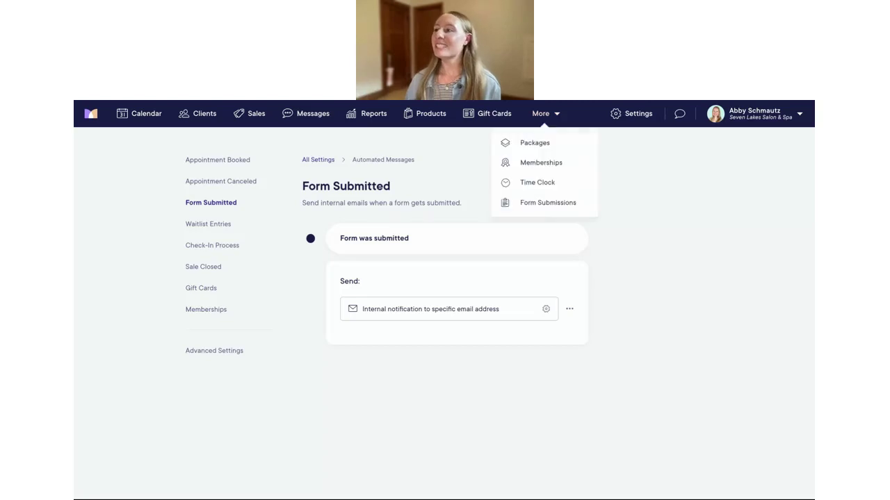
pyautogui.click(531, 208)
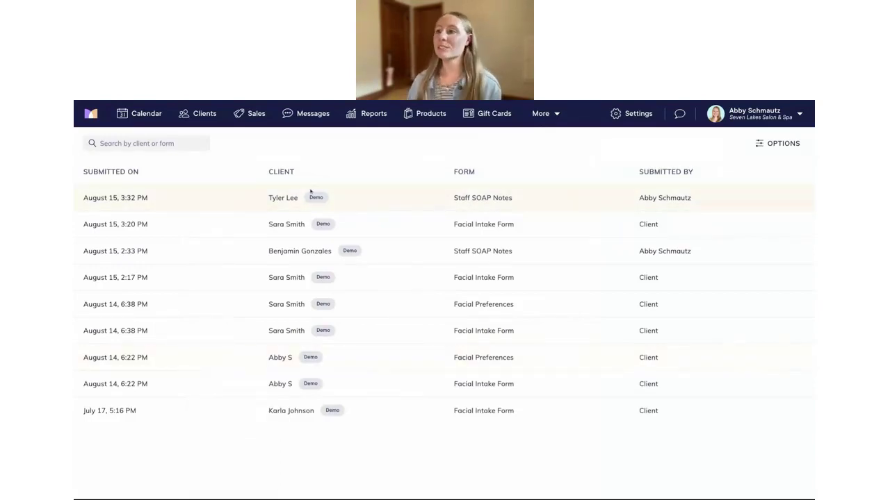
pyautogui.click(319, 229)
pyautogui.click(335, 270)
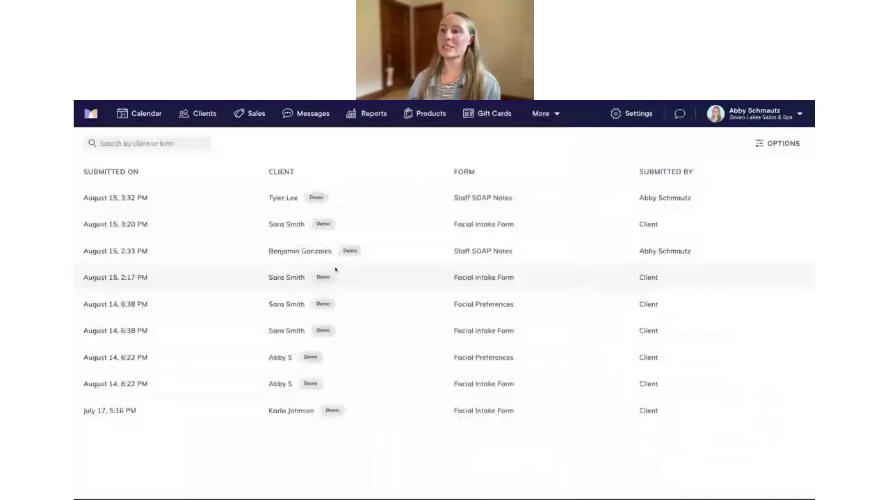
pyautogui.click(336, 259)
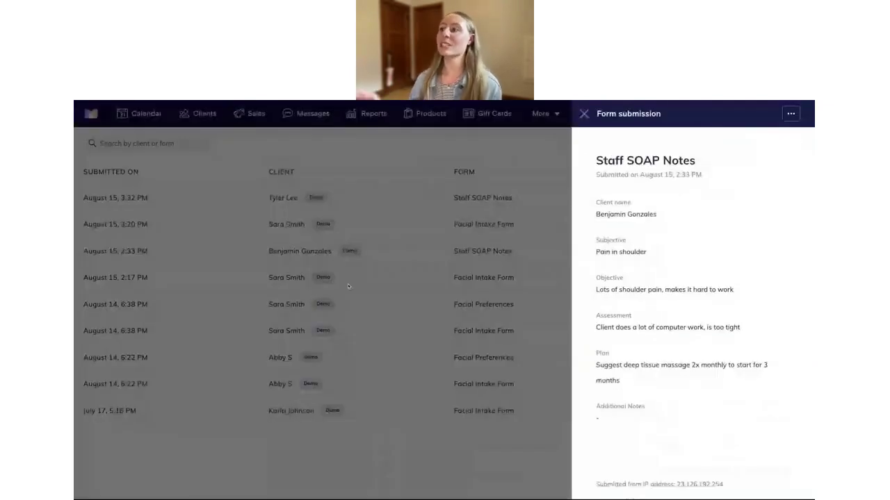
pyautogui.click(348, 283)
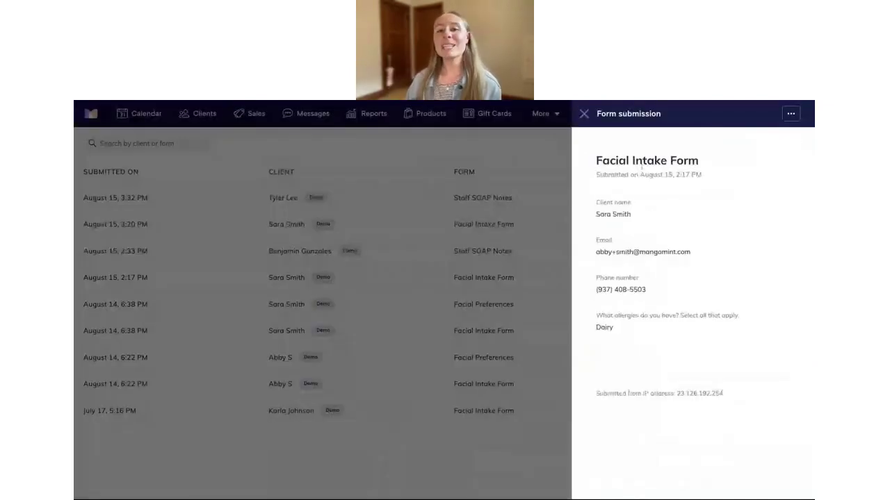
pyautogui.click(584, 113)
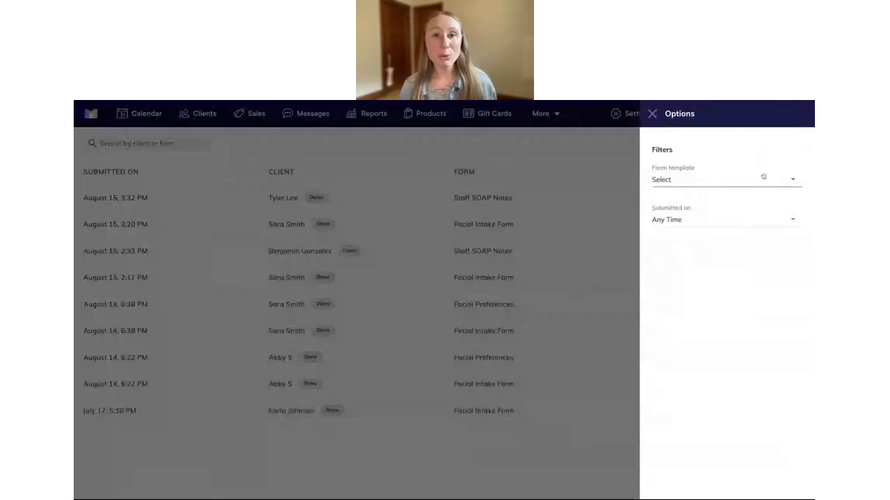
# Step: Filter the form submissions by the Staff SOAP Notes template
pyautogui.click(710, 183)
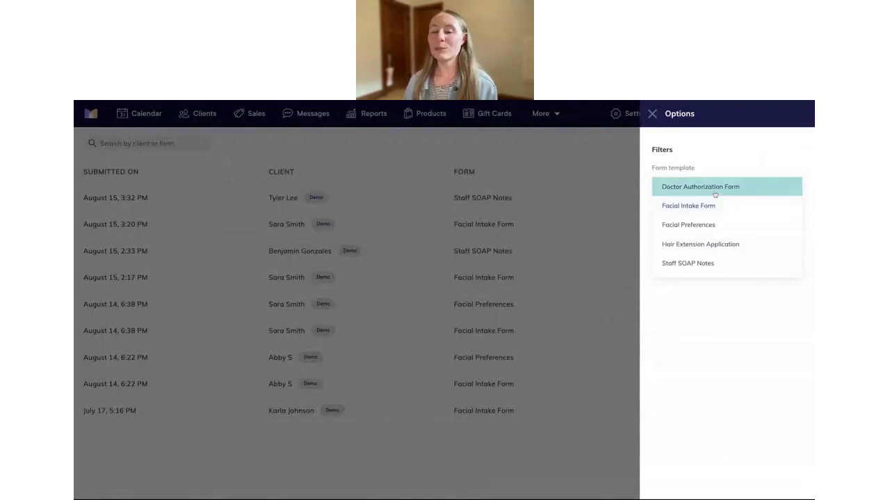
pyautogui.click(687, 265)
pyautogui.click(725, 487)
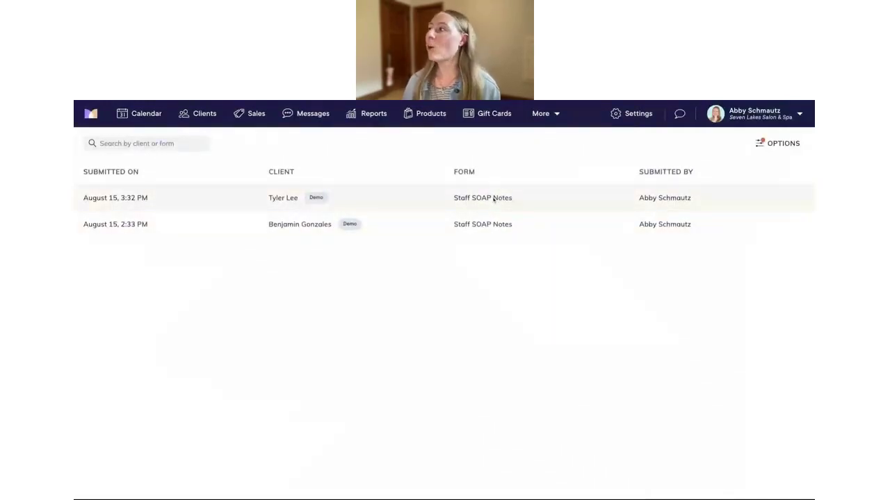
# Step: Set the form submissions' template filter to Facial Intake Form and apply it
pyautogui.click(765, 148)
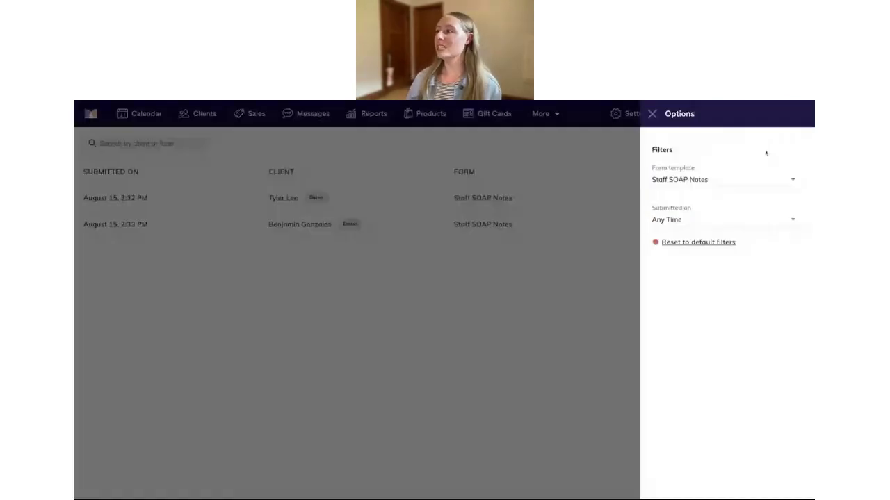
pyautogui.click(712, 183)
pyautogui.click(698, 206)
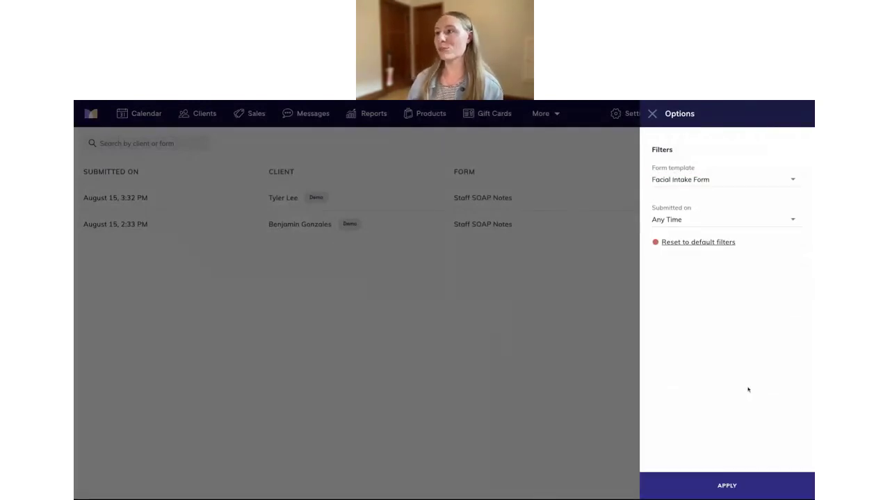
pyautogui.click(725, 489)
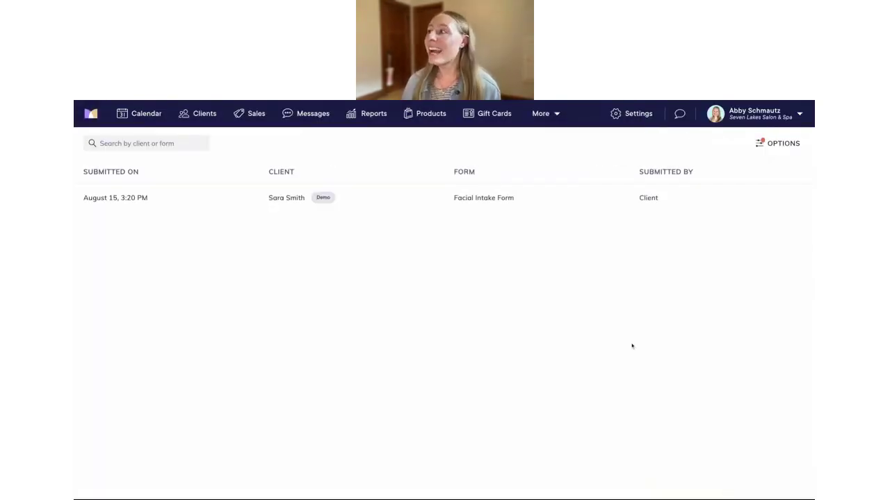
# Step: Review the available submission date ranges in the filter options and close them, keeping Any Time
pyautogui.click(771, 144)
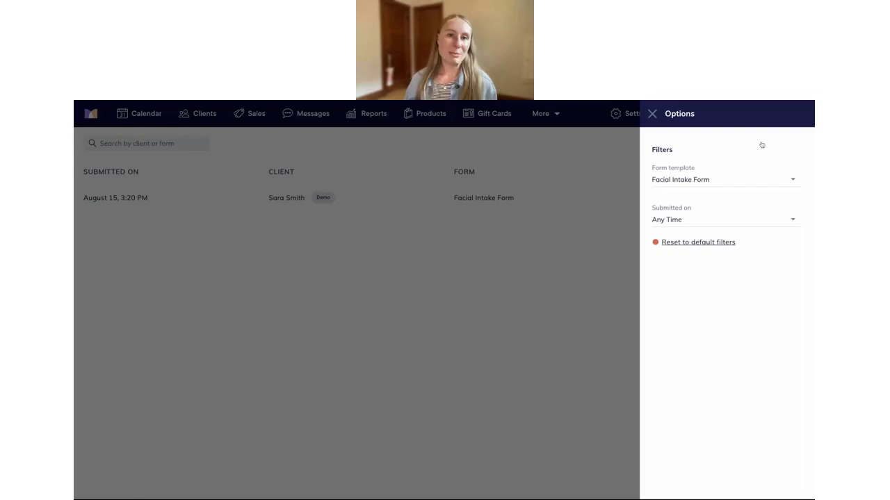
pyautogui.click(700, 222)
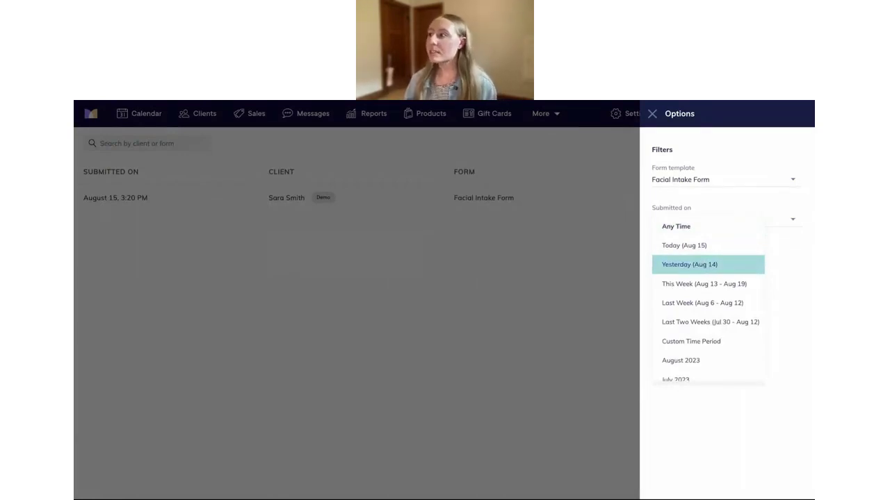
pyautogui.scroll(-1, 708, 302)
pyautogui.scroll(1, 707, 302)
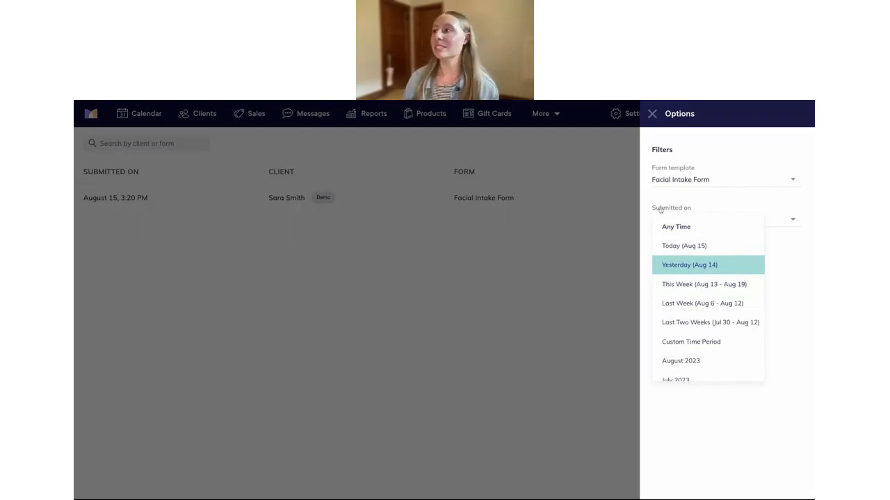
pyautogui.click(651, 113)
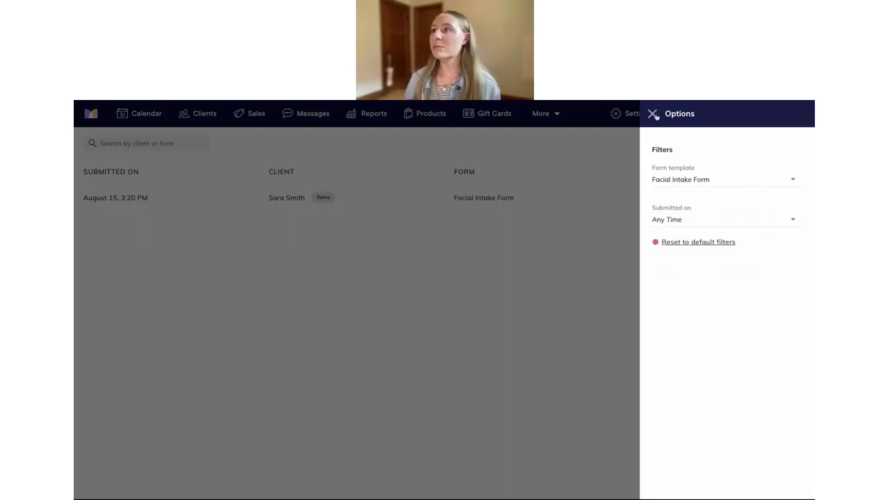
pyautogui.click(652, 114)
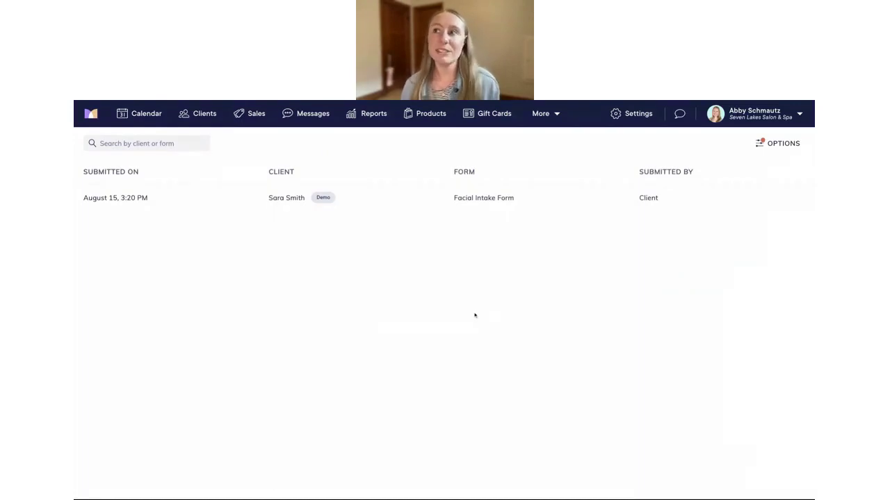